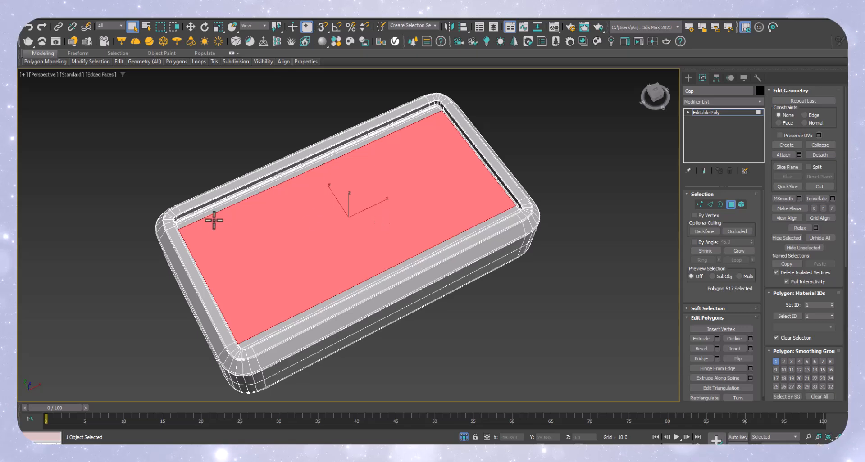
Step: Deselect the large recessed polygon on top of the cap
{"action": "scroll", "coordinate": [200, 212], "scroll_direction": "down", "scroll_amount": 5}
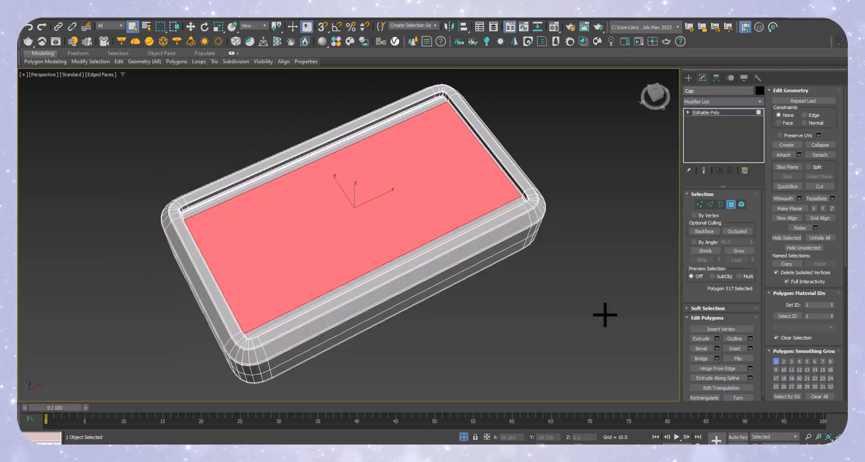
{"action": "left_click", "coordinate": [585, 289]}
{"action": "middle_click_drag", "start_coordinate": [359, 255], "coordinate": [338, 249], "text": "alt"}
{"action": "scroll", "coordinate": [285, 289], "scroll_direction": "up", "scroll_amount": 3}
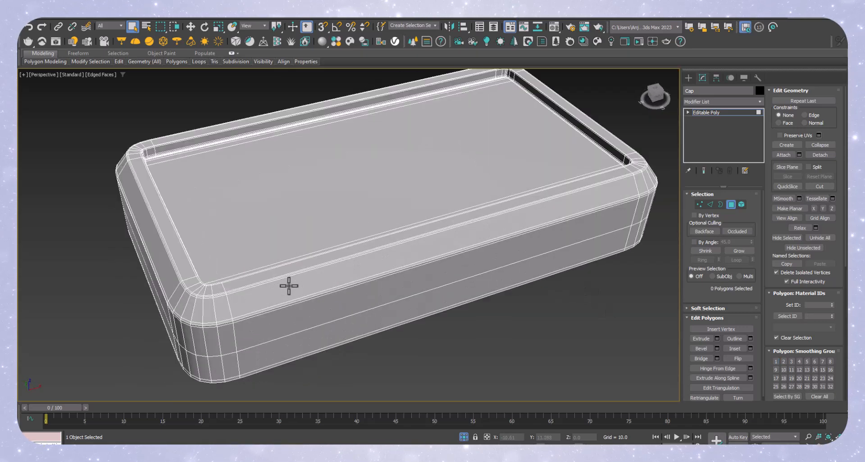
{"action": "middle_click_drag", "start_coordinate": [285, 288], "coordinate": [304, 282], "text": "alt"}
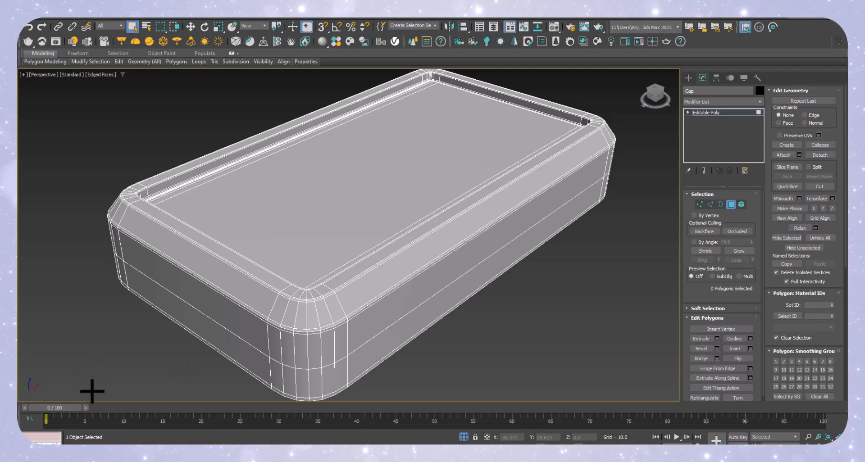
{"action": "scroll", "coordinate": [530, 257], "scroll_direction": "down", "scroll_amount": 2}
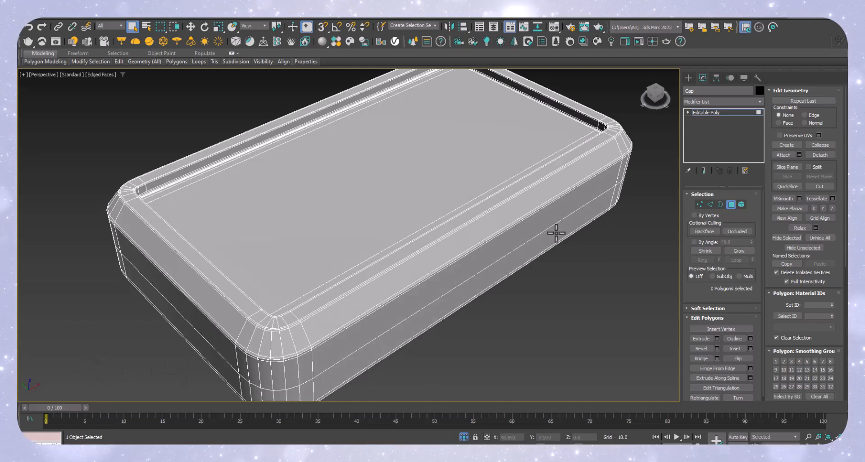
{"action": "scroll", "coordinate": [556, 234], "scroll_direction": "down", "scroll_amount": 4}
{"action": "middle_click_drag", "start_coordinate": [506, 226], "coordinate": [547, 218], "text": "alt"}
Step: Apply a TurboSmooth modifier to the cap to preview its smoothed shape
{"action": "left_click", "coordinate": [716, 102]}
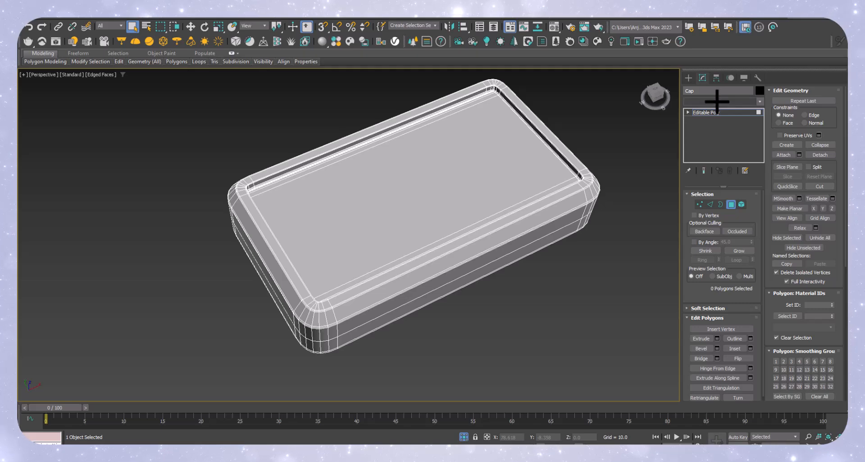
{"action": "left_click", "coordinate": [716, 101]}
{"action": "left_click", "coordinate": [716, 102]}
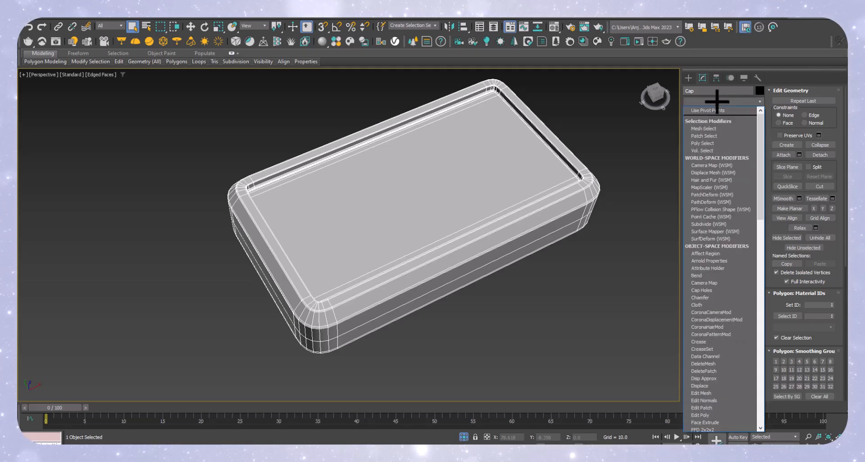
{"action": "key", "text": "t"}
{"action": "left_click", "coordinate": [714, 256]}
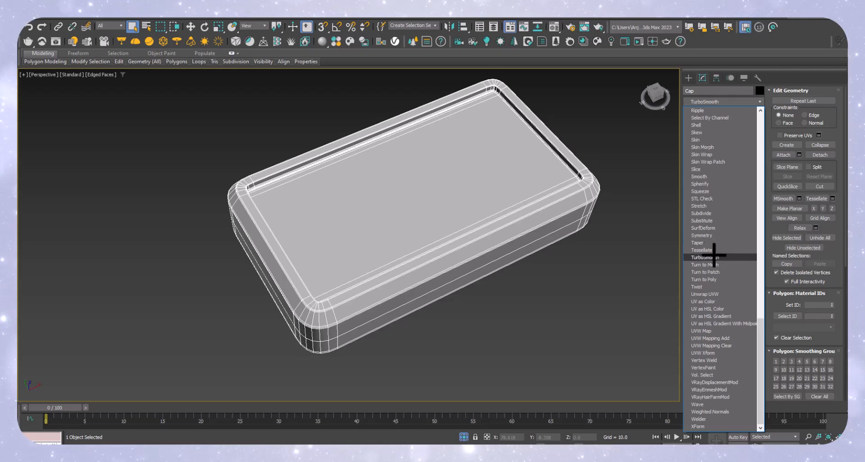
{"action": "scroll", "coordinate": [440, 212], "scroll_direction": "up", "scroll_amount": 5}
{"action": "scroll", "coordinate": [440, 213], "scroll_direction": "down", "scroll_amount": 7}
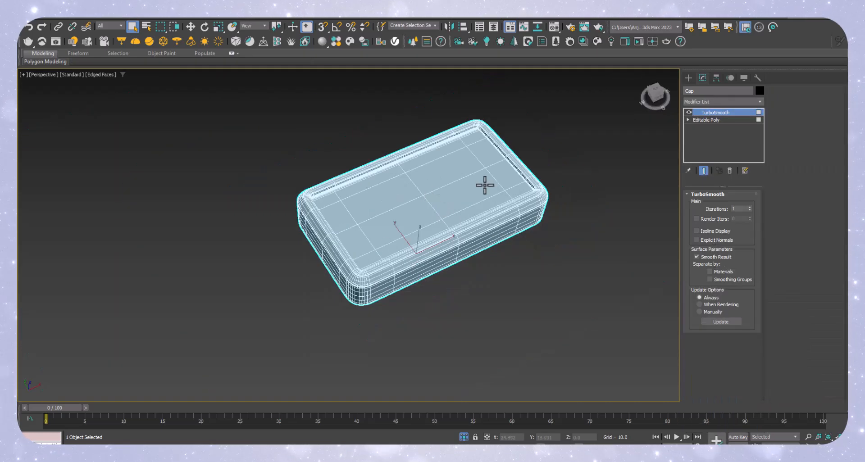
Step: Remove the TurboSmooth modifier from the cap, comparing the mesh with and without it
{"action": "right_click", "coordinate": [716, 112]}
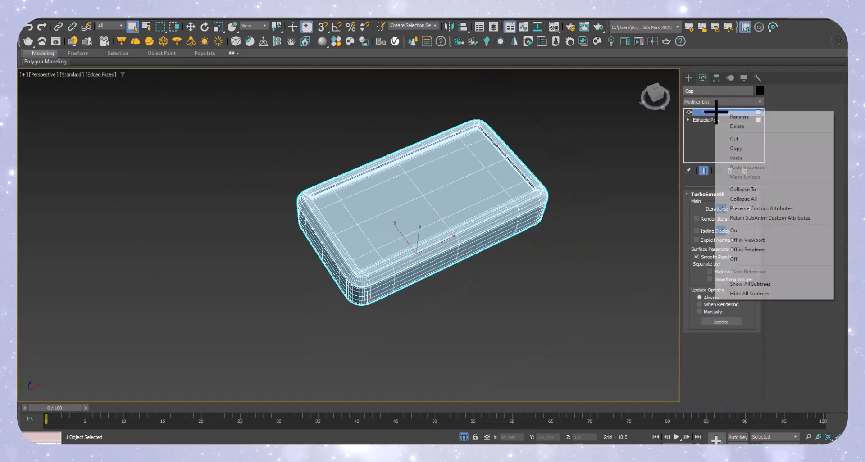
{"action": "left_click", "coordinate": [739, 127]}
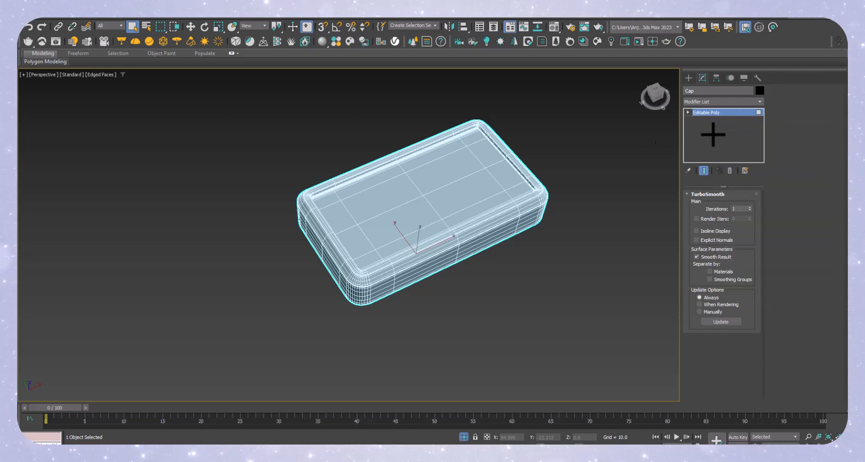
{"action": "scroll", "coordinate": [514, 174], "scroll_direction": "up", "scroll_amount": 6}
{"action": "middle_click_drag", "start_coordinate": [541, 179], "coordinate": [563, 163]}
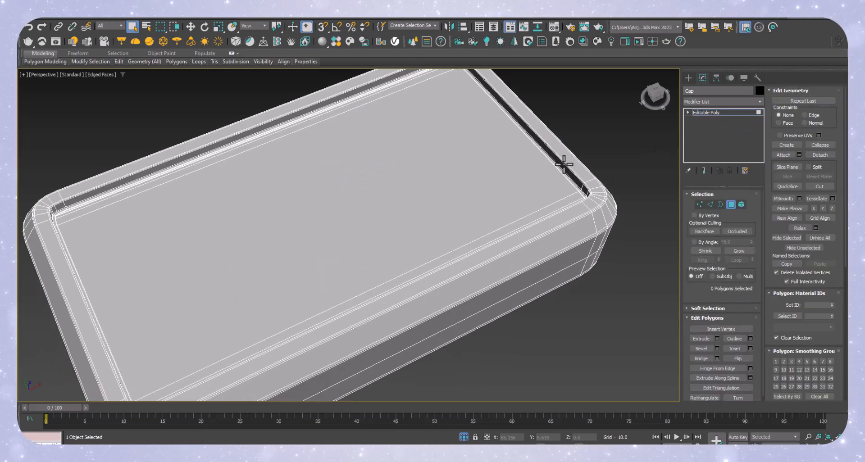
{"action": "key", "text": "ctrl+z"}
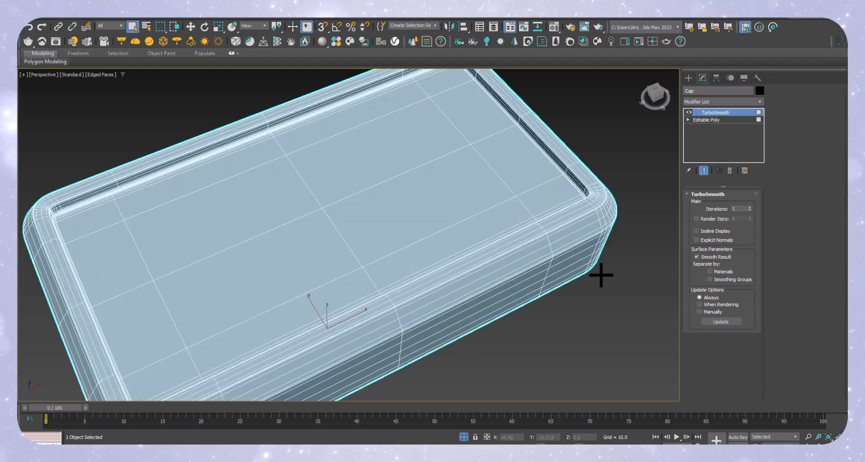
{"action": "right_click", "coordinate": [715, 112]}
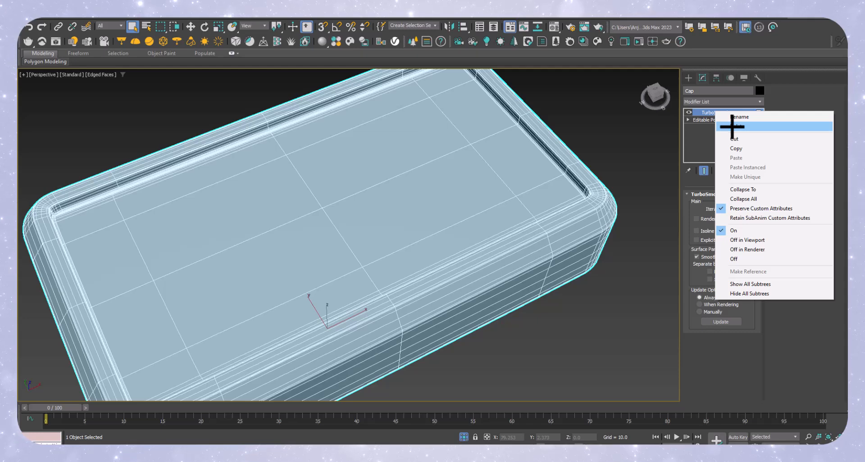
{"action": "left_click", "coordinate": [732, 126]}
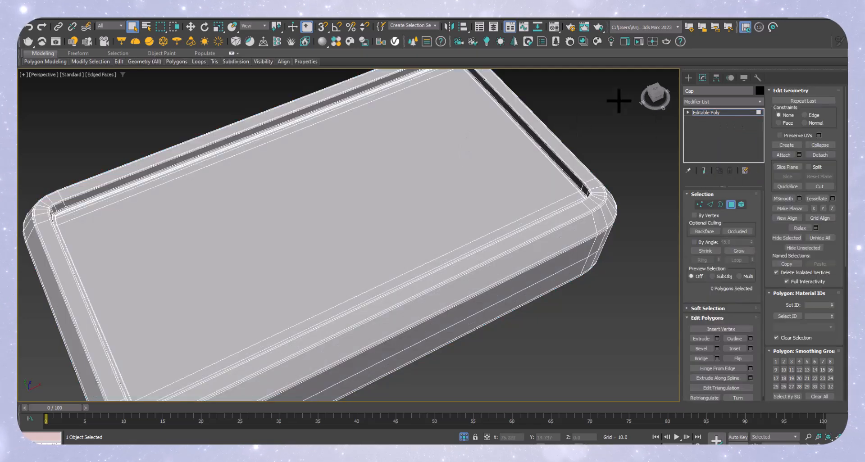
Step: Examine the edge loops along the cap's recessed groove and around its inner corners
{"action": "scroll", "coordinate": [575, 188], "scroll_direction": "up", "scroll_amount": 4}
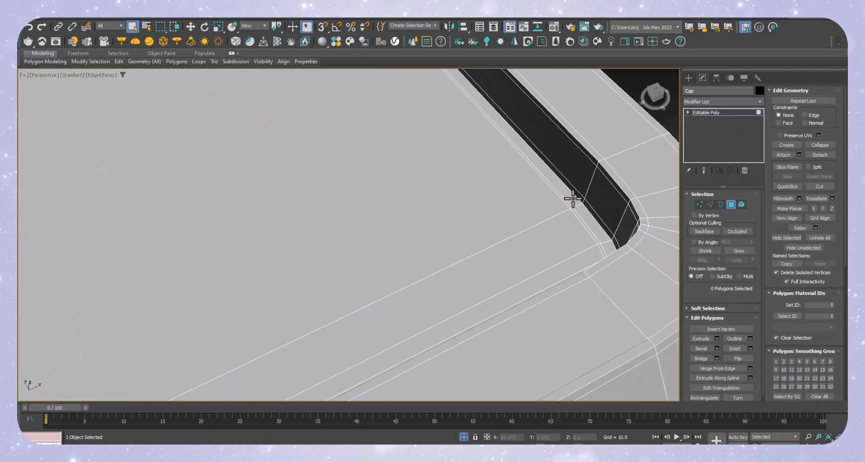
{"action": "middle_click_drag", "start_coordinate": [447, 199], "coordinate": [575, 239], "text": "alt"}
{"action": "scroll", "coordinate": [481, 201], "scroll_direction": "down", "scroll_amount": 3}
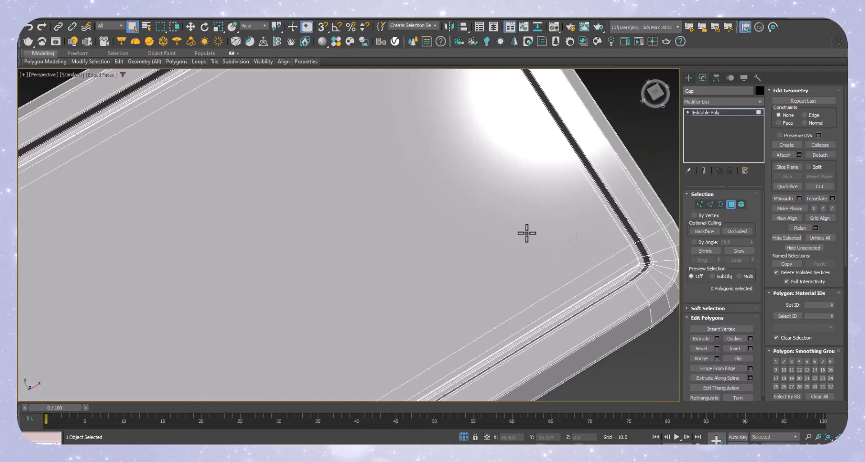
{"action": "scroll", "coordinate": [575, 239], "scroll_direction": "down", "scroll_amount": 5}
{"action": "middle_click_drag", "start_coordinate": [407, 229], "coordinate": [366, 182], "text": "alt"}
{"action": "scroll", "coordinate": [369, 180], "scroll_direction": "up", "scroll_amount": 2}
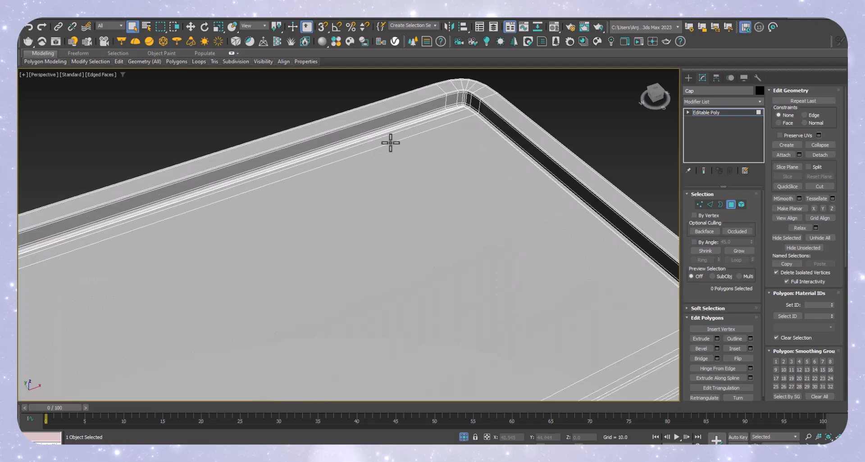
{"action": "scroll", "coordinate": [431, 93], "scroll_direction": "up", "scroll_amount": 2}
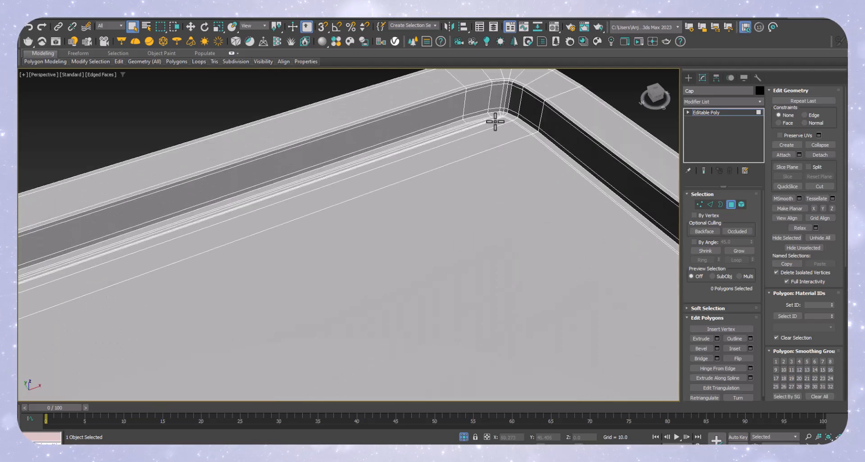
{"action": "scroll", "coordinate": [494, 122], "scroll_direction": "up", "scroll_amount": 2}
{"action": "scroll", "coordinate": [502, 112], "scroll_direction": "up", "scroll_amount": 2}
{"action": "scroll", "coordinate": [354, 112], "scroll_direction": "down", "scroll_amount": 2}
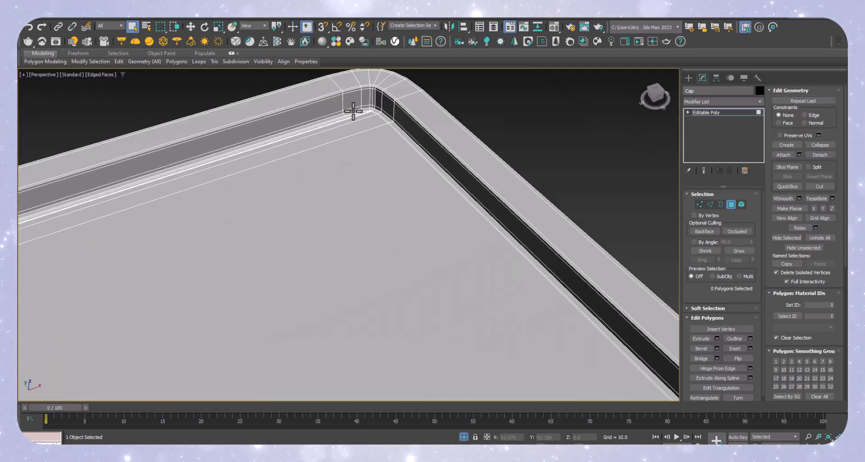
{"action": "scroll", "coordinate": [411, 135], "scroll_direction": "down", "scroll_amount": 2}
{"action": "scroll", "coordinate": [428, 175], "scroll_direction": "down", "scroll_amount": 4}
{"action": "middle_click_drag", "start_coordinate": [399, 252], "coordinate": [404, 240], "text": "alt"}
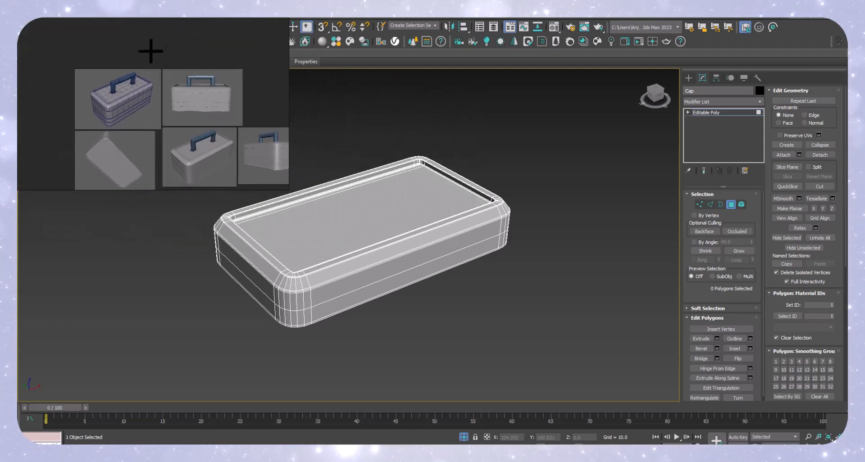
Step: In the PureRef reference board, shrink the window and frame the shaded toolbox image with the blue handle
{"action": "left_click_drag", "start_coordinate": [287, 187], "coordinate": [253, 154]}
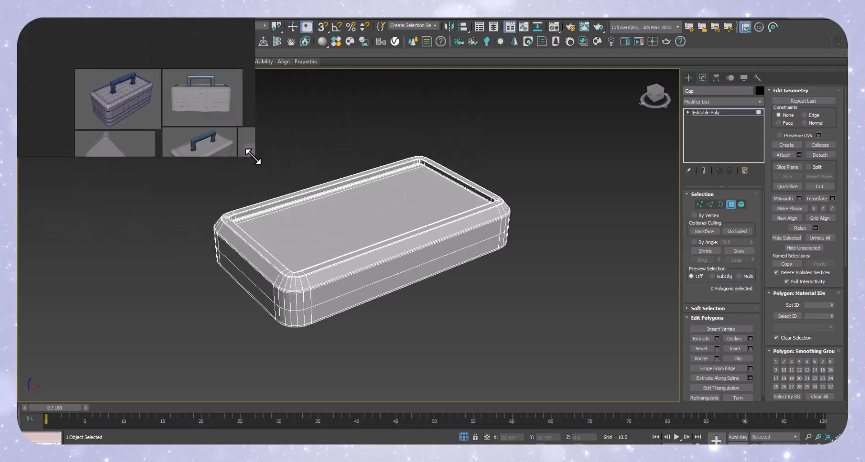
{"action": "scroll", "coordinate": [98, 85], "scroll_direction": "down", "scroll_amount": 3}
{"action": "middle_click_drag", "start_coordinate": [156, 74], "coordinate": [171, 53]}
{"action": "scroll", "coordinate": [168, 88], "scroll_direction": "up", "scroll_amount": 3}
{"action": "scroll", "coordinate": [198, 108], "scroll_direction": "up", "scroll_amount": 3}
{"action": "scroll", "coordinate": [194, 107], "scroll_direction": "up", "scroll_amount": 2}
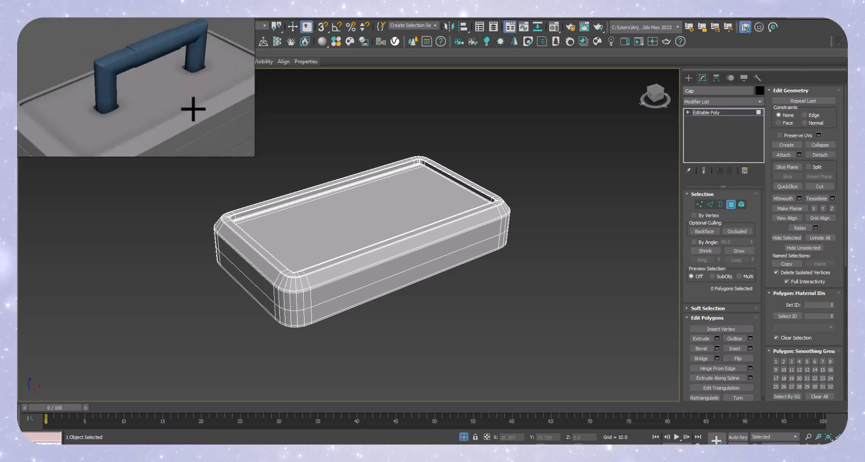
{"action": "scroll", "coordinate": [194, 90], "scroll_direction": "down", "scroll_amount": 2}
{"action": "middle_click_drag", "start_coordinate": [190, 95], "coordinate": [159, 61]}
{"action": "scroll", "coordinate": [310, 225], "scroll_direction": "up", "scroll_amount": 3}
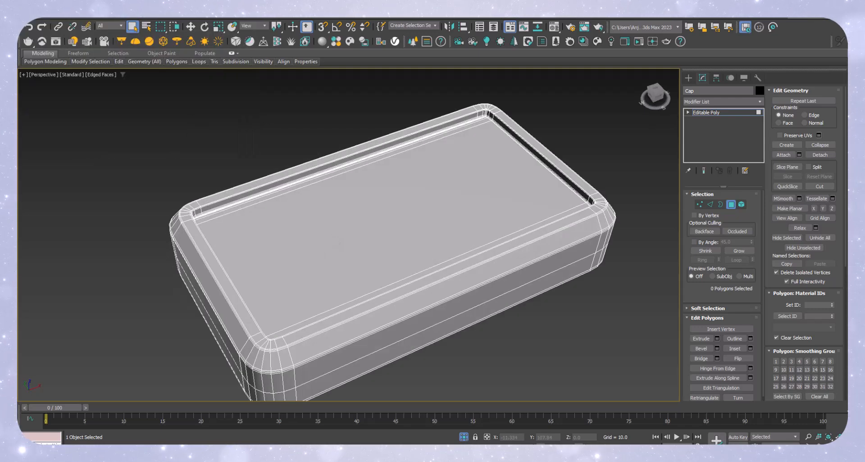
Step: Bring the PureRef reference board back to the front and make it stay always on top
{"action": "key", "text": "alt+Tab"}
{"action": "left_click", "coordinate": [135, 103]}
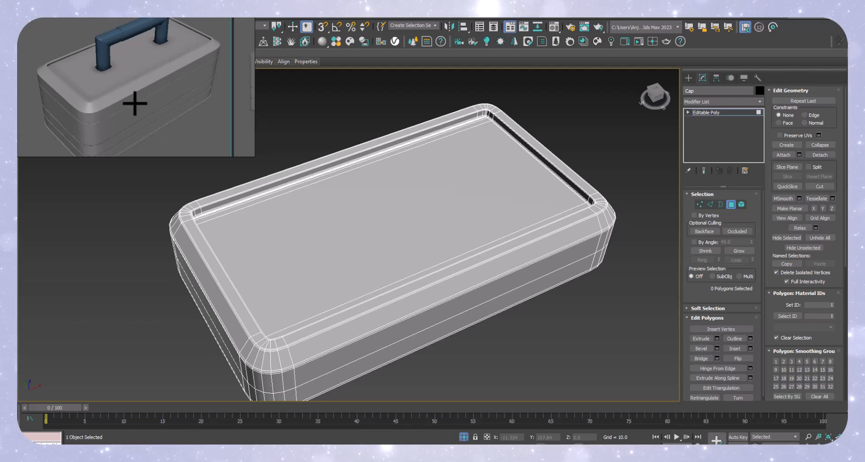
{"action": "key", "text": "ctrl+s"}
{"action": "left_click", "coordinate": [663, 26]}
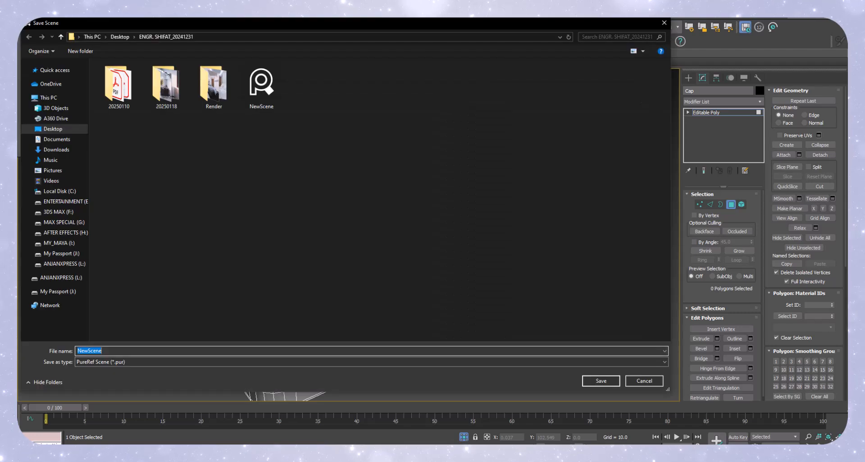
{"action": "left_click", "coordinate": [660, 27]}
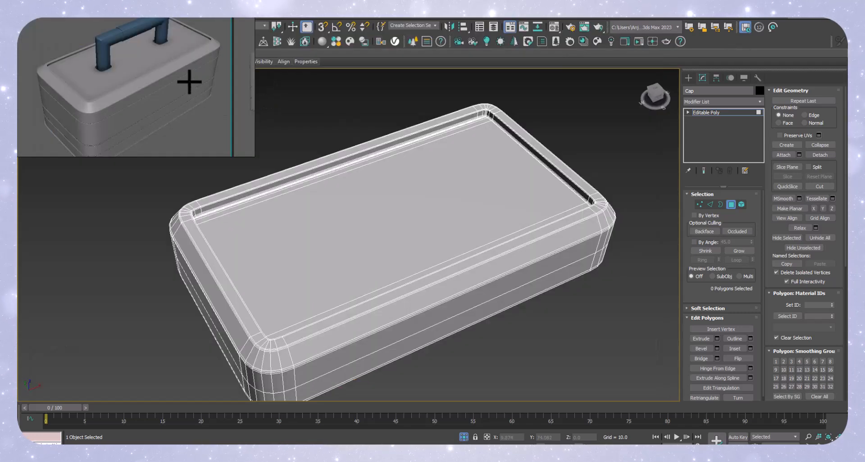
{"action": "key", "text": "ctrl+shift+a"}
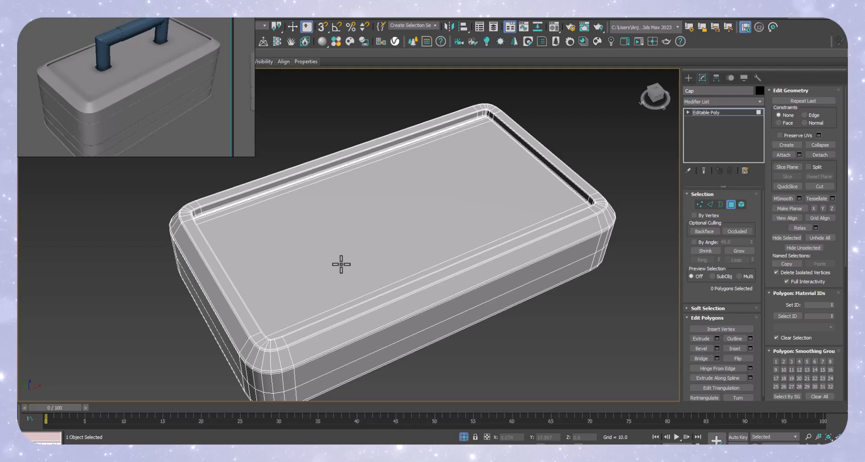
Step: Connect the ring of edges running along the cap's long sides with 4 segments
{"action": "scroll", "coordinate": [415, 237], "scroll_direction": "down", "scroll_amount": 3}
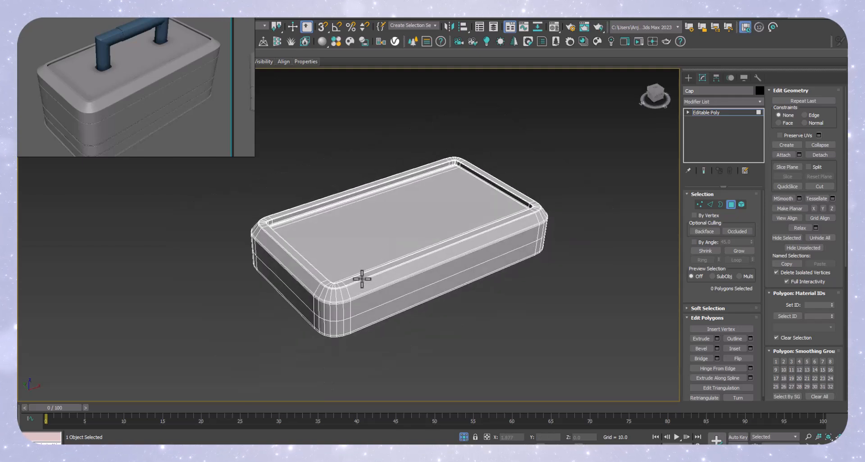
{"action": "scroll", "coordinate": [358, 283], "scroll_direction": "up", "scroll_amount": 4}
{"action": "scroll", "coordinate": [405, 264], "scroll_direction": "down", "scroll_amount": 2}
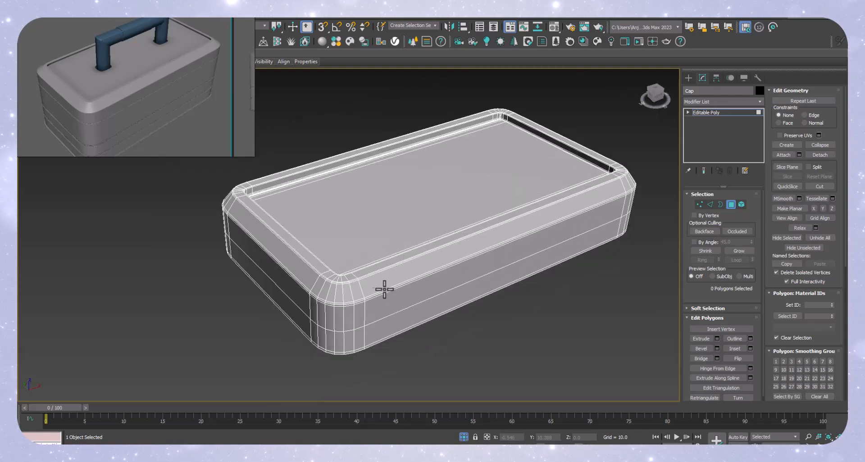
{"action": "scroll", "coordinate": [384, 289], "scroll_direction": "up", "scroll_amount": 2}
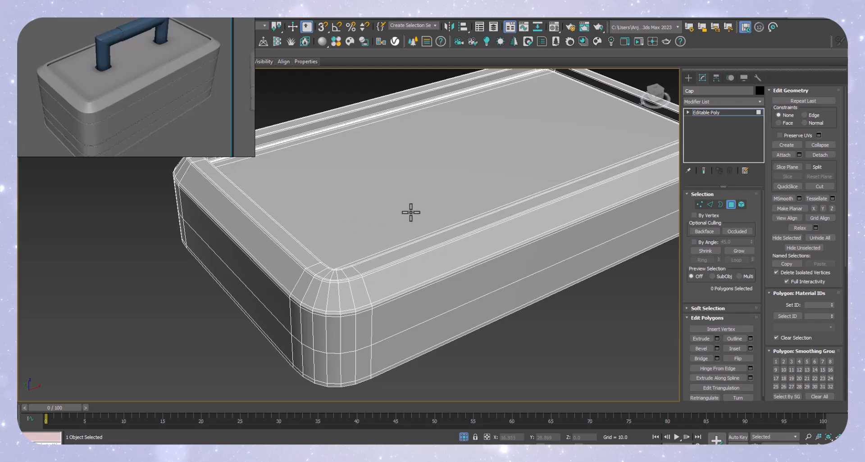
{"action": "scroll", "coordinate": [410, 212], "scroll_direction": "down", "scroll_amount": 2}
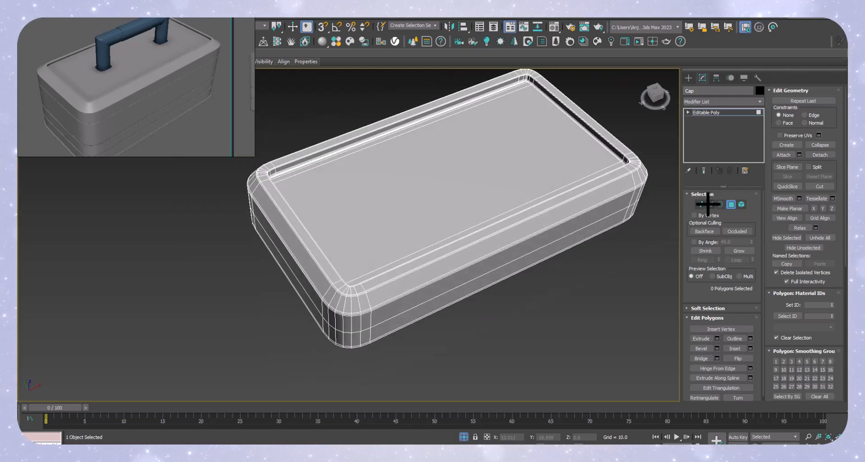
{"action": "left_click", "coordinate": [710, 204]}
{"action": "left_click", "coordinate": [467, 245]}
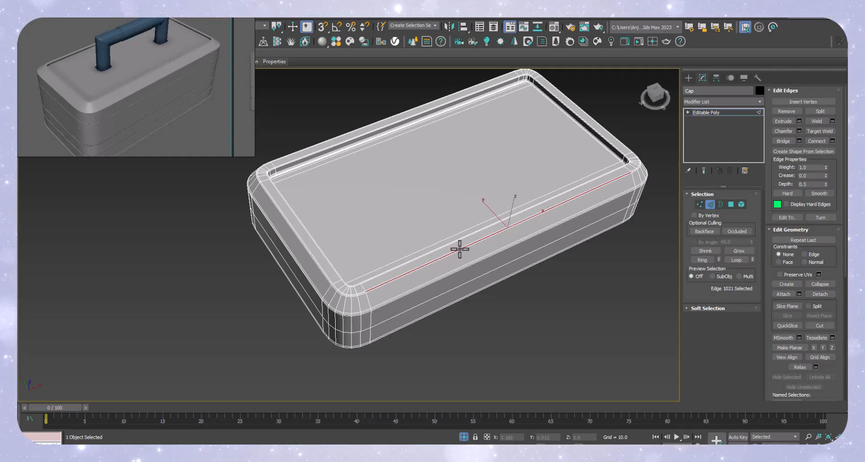
{"action": "key", "text": "alt+r"}
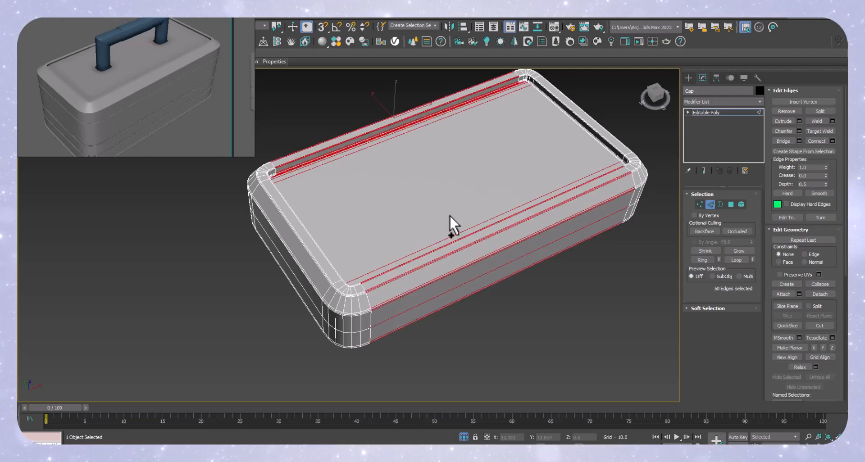
{"action": "key", "text": "ctrl+shift+e"}
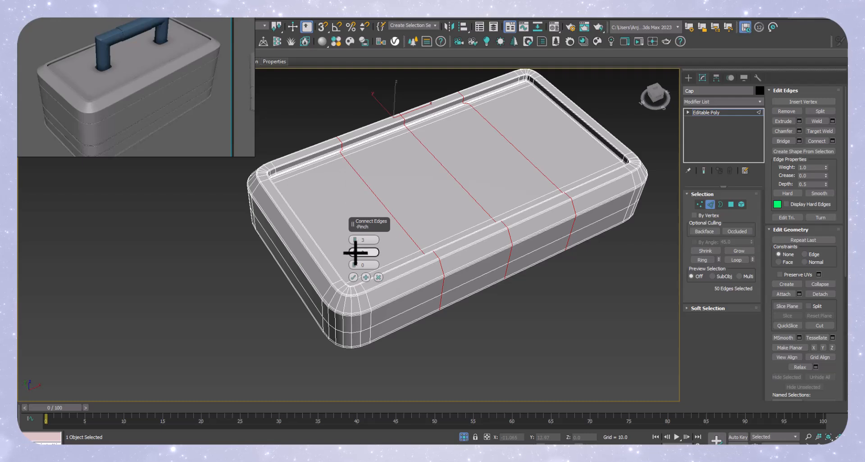
{"action": "left_click", "coordinate": [354, 238]}
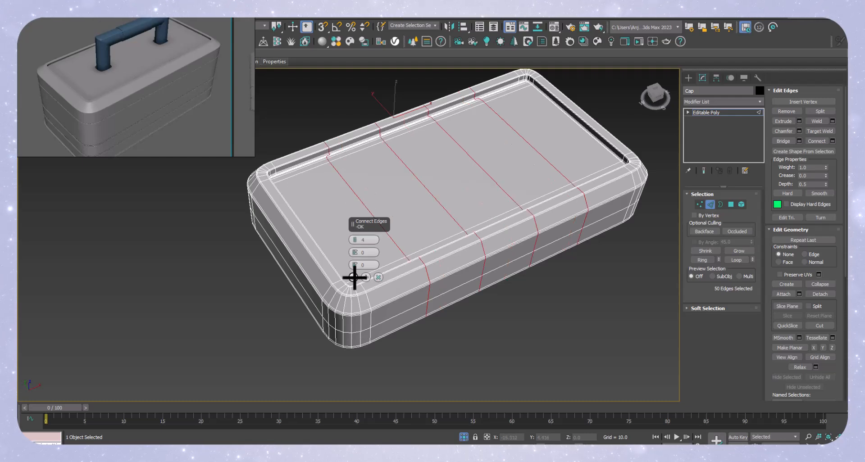
{"action": "left_click", "coordinate": [354, 277]}
Step: Connect the ring of edges running along the cap's short sides with 4 segments and clear the selection
{"action": "left_click", "coordinate": [314, 246]}
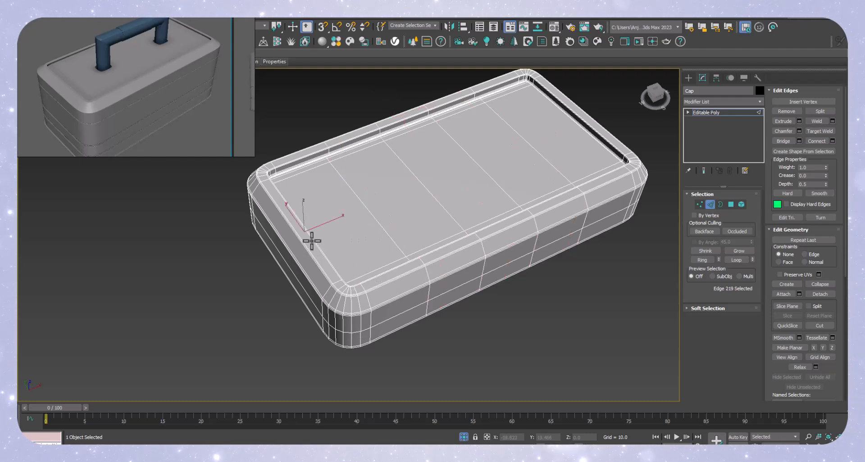
{"action": "left_click", "coordinate": [305, 249]}
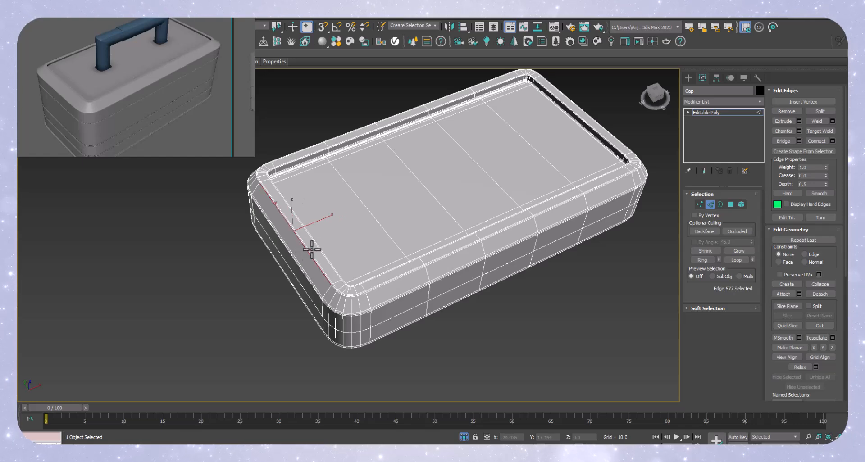
{"action": "key", "text": "alt+r"}
{"action": "key", "text": "ctrl+shift+e"}
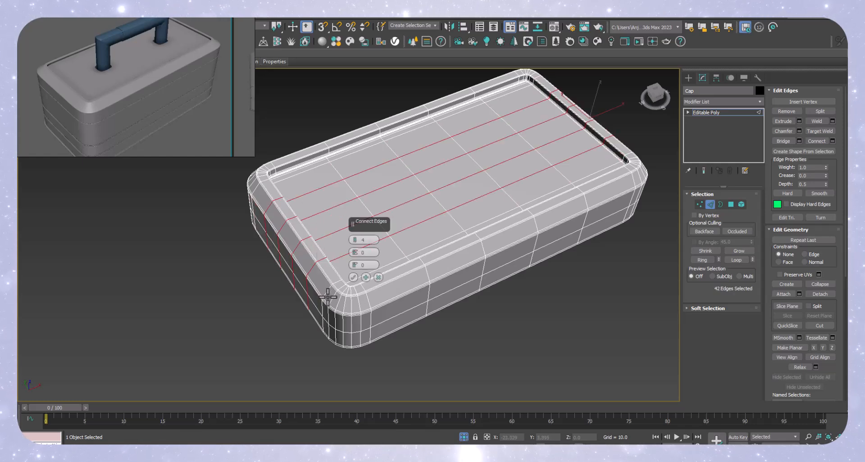
{"action": "left_click", "coordinate": [353, 277]}
{"action": "left_click", "coordinate": [565, 312]}
Step: Exit isolation to show the toolbox body, and bring the reference image of the toolbox's side into view in PureRef
{"action": "scroll", "coordinate": [391, 201], "scroll_direction": "up", "scroll_amount": 3}
{"action": "scroll", "coordinate": [427, 243], "scroll_direction": "up", "scroll_amount": 3}
{"action": "scroll", "coordinate": [428, 263], "scroll_direction": "down", "scroll_amount": 5}
{"action": "middle_click_drag", "start_coordinate": [456, 255], "coordinate": [483, 247], "text": "alt"}
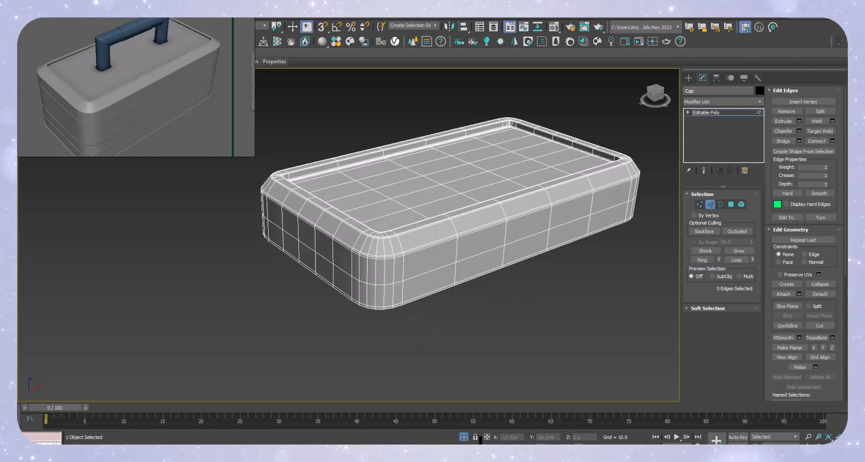
{"action": "left_click", "coordinate": [466, 435]}
{"action": "scroll", "coordinate": [398, 234], "scroll_direction": "down", "scroll_amount": 3}
{"action": "middle_click_drag", "start_coordinate": [444, 338], "coordinate": [424, 281], "text": "alt"}
{"action": "scroll", "coordinate": [91, 76], "scroll_direction": "down", "scroll_amount": 2}
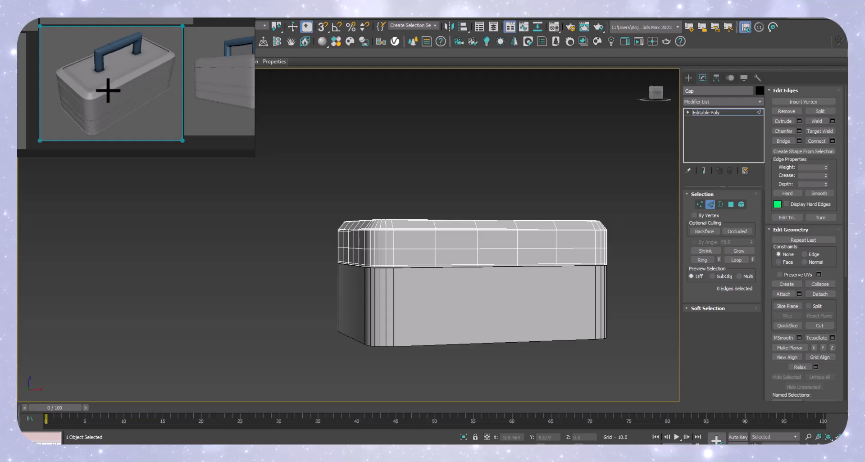
{"action": "scroll", "coordinate": [108, 89], "scroll_direction": "up", "scroll_amount": 1}
{"action": "middle_click_drag", "start_coordinate": [182, 98], "coordinate": [63, 116]}
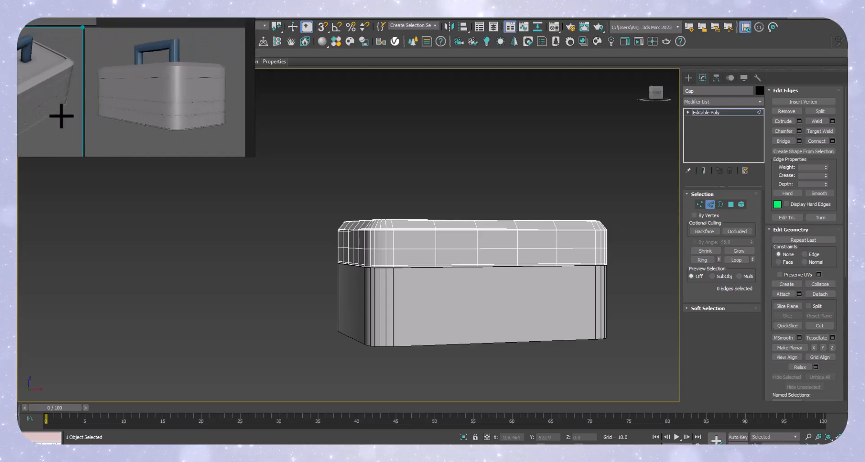
Step: Remove the horizontal edge loop around the middle of the cap's side wall with its vertices, keeping the faces
{"action": "middle_click_drag", "start_coordinate": [426, 285], "coordinate": [413, 285], "text": "alt"}
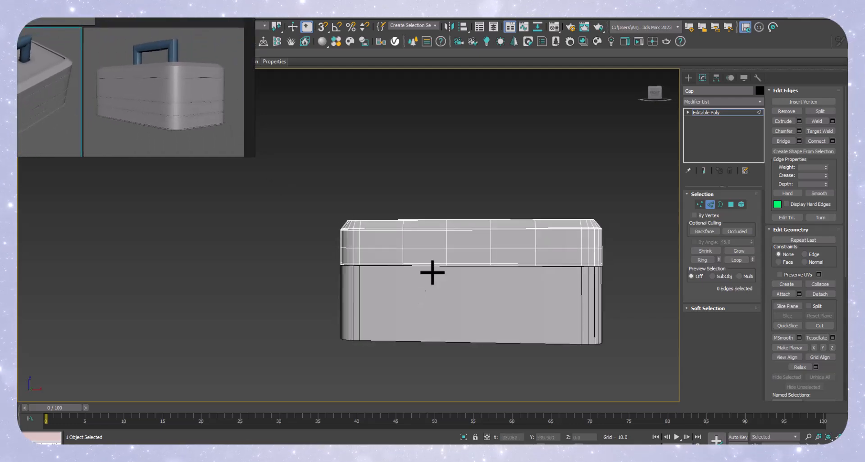
{"action": "double_click", "coordinate": [466, 247]}
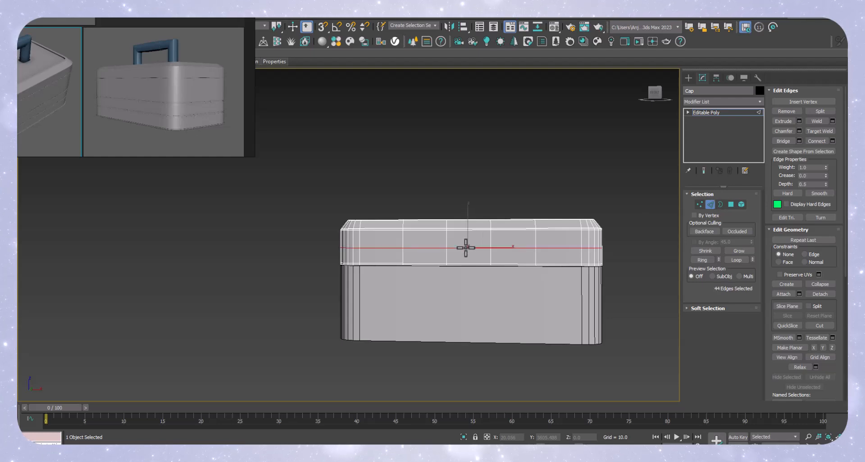
{"action": "middle_click_drag", "start_coordinate": [466, 247], "coordinate": [490, 257], "text": "alt"}
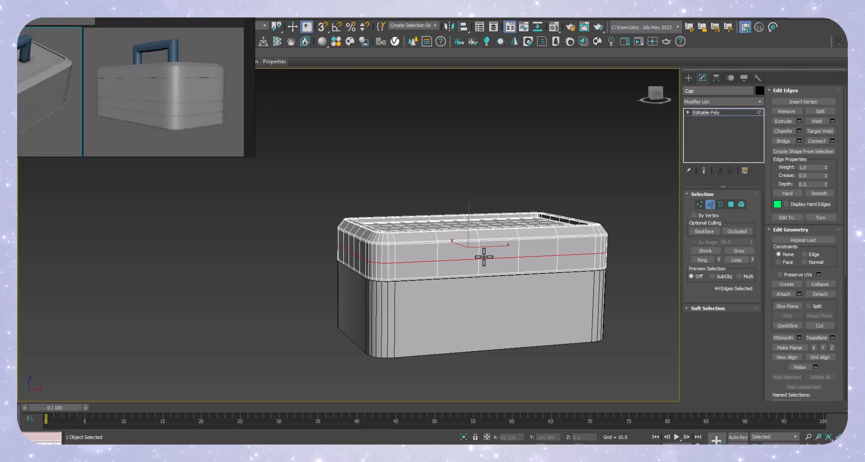
{"action": "scroll", "coordinate": [484, 257], "scroll_direction": "up", "scroll_amount": 4}
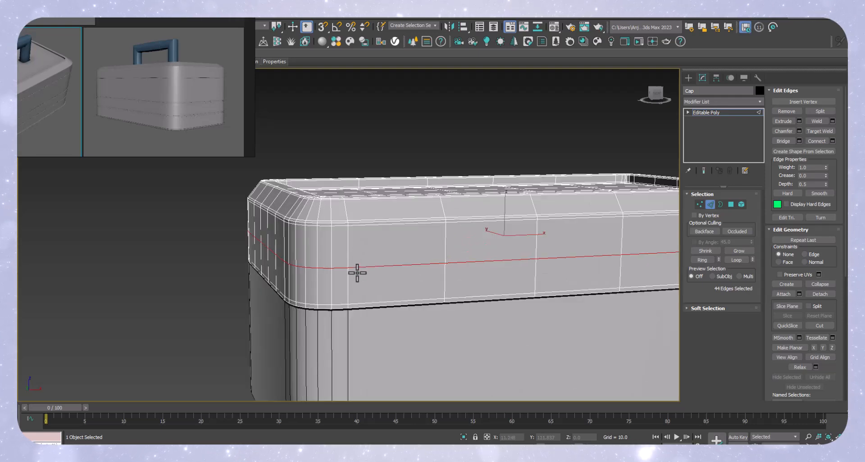
{"action": "key", "text": "Delete"}
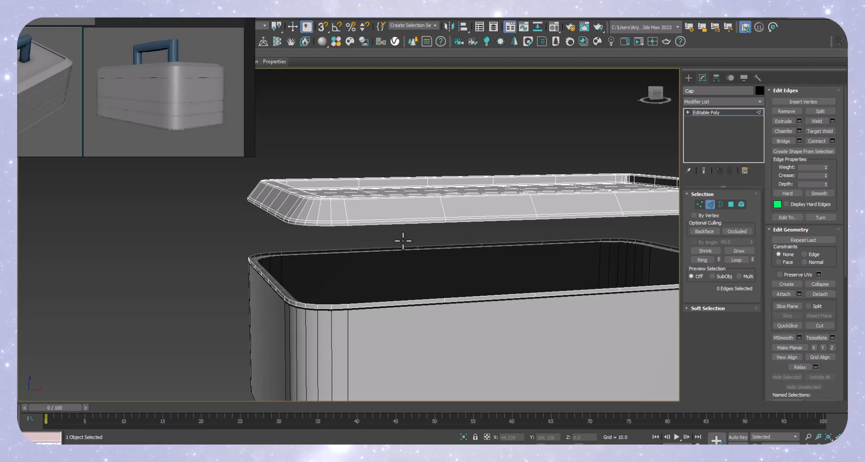
{"action": "key", "text": "ctrl+z"}
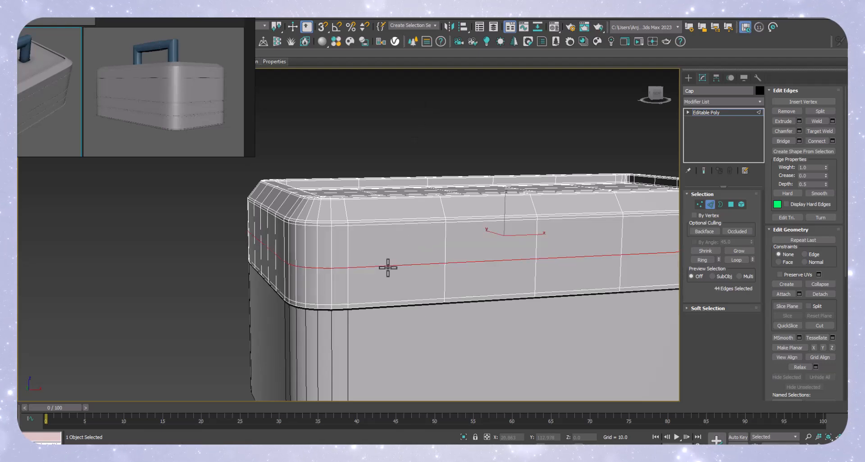
{"action": "key", "text": "ctrl+BackSpace"}
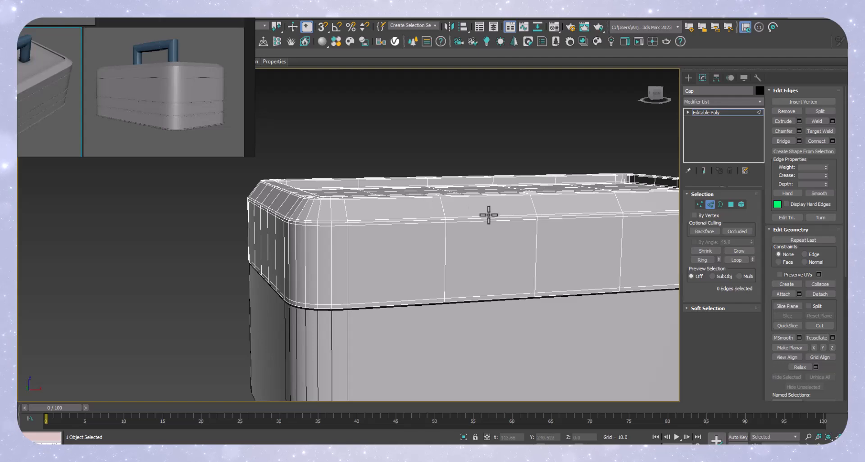
Step: Select all of the cap's vertices above its bottom rim and display the model as wireframe
{"action": "scroll", "coordinate": [361, 216], "scroll_direction": "down", "scroll_amount": 5}
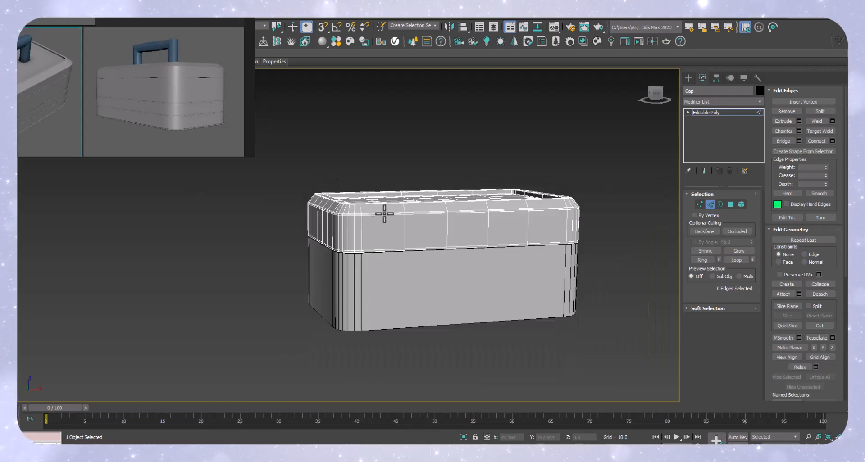
{"action": "scroll", "coordinate": [442, 254], "scroll_direction": "down", "scroll_amount": 1}
{"action": "left_click", "coordinate": [700, 204]}
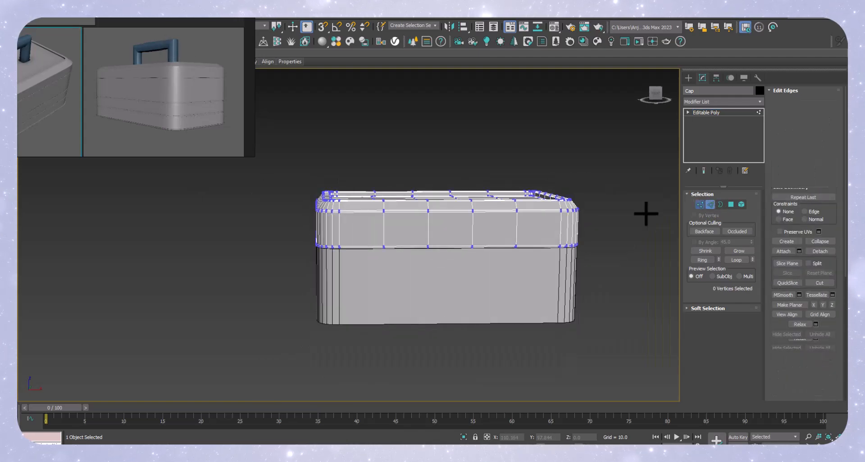
{"action": "key", "text": "f"}
{"action": "middle_click_drag", "start_coordinate": [462, 214], "coordinate": [433, 221]}
{"action": "left_click_drag", "start_coordinate": [610, 168], "coordinate": [221, 227]}
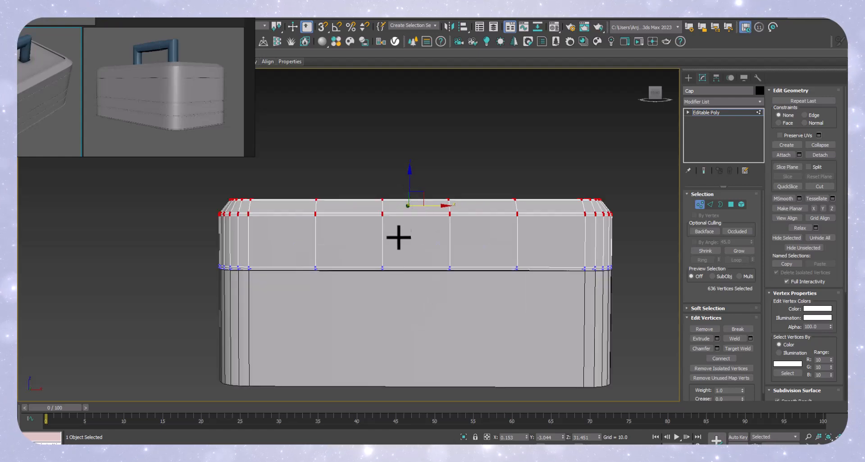
{"action": "key", "text": "F3"}
{"action": "scroll", "coordinate": [393, 241], "scroll_direction": "up", "scroll_amount": 4}
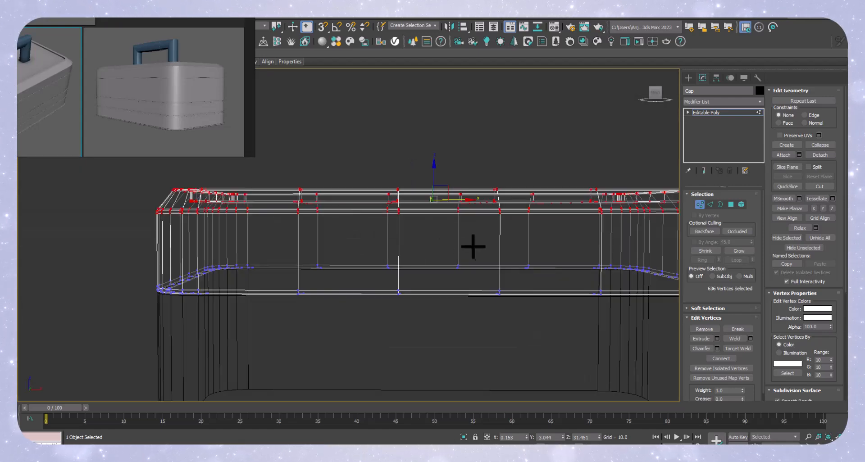
{"action": "scroll", "coordinate": [282, 229], "scroll_direction": "down", "scroll_amount": 3}
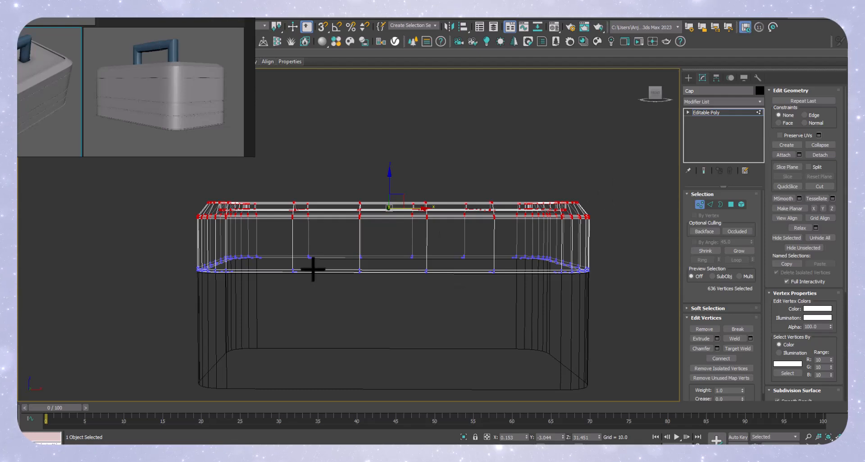
Step: In the front view, lower the cap's selected upper vertices to a Z position of about 27.3
{"action": "middle_click_drag", "start_coordinate": [315, 250], "coordinate": [407, 231], "text": "alt"}
{"action": "scroll", "coordinate": [338, 238], "scroll_direction": "up", "scroll_amount": 1}
{"action": "scroll", "coordinate": [368, 228], "scroll_direction": "down", "scroll_amount": 2}
{"action": "scroll", "coordinate": [398, 230], "scroll_direction": "up", "scroll_amount": 2}
{"action": "middle_click_drag", "start_coordinate": [308, 247], "coordinate": [339, 237], "text": "alt"}
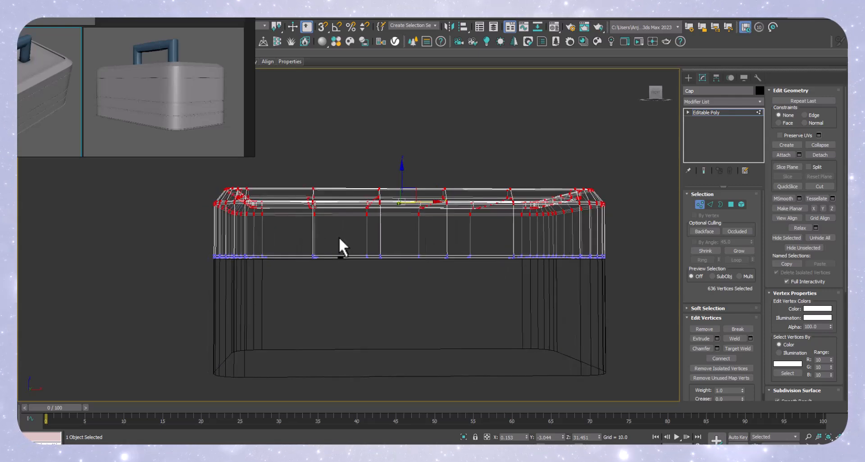
{"action": "key", "text": "f"}
{"action": "scroll", "coordinate": [322, 147], "scroll_direction": "up", "scroll_amount": 5}
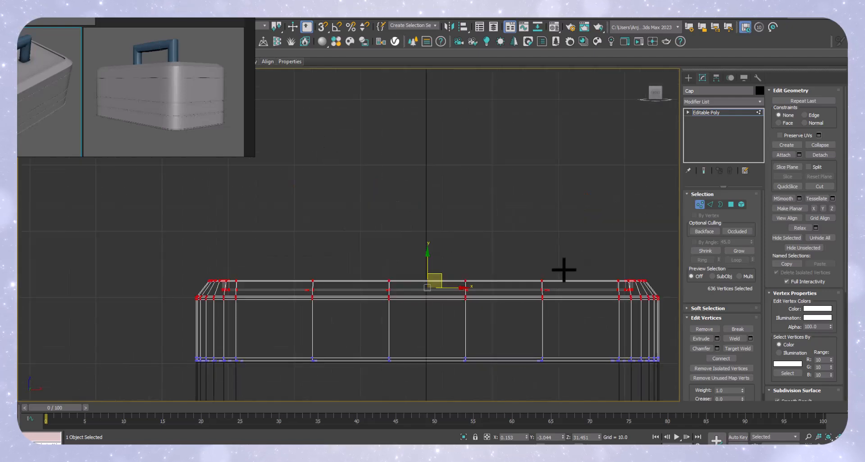
{"action": "scroll", "coordinate": [266, 268], "scroll_direction": "down", "scroll_amount": 3}
{"action": "left_click_drag", "start_coordinate": [573, 249], "coordinate": [255, 262]}
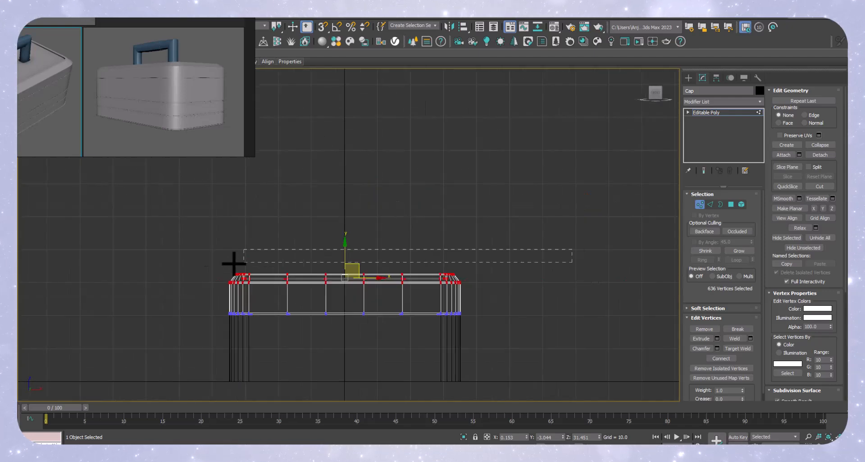
{"action": "left_click_drag", "start_coordinate": [349, 254], "coordinate": [345, 273]}
{"action": "scroll", "coordinate": [262, 305], "scroll_direction": "up", "scroll_amount": 3}
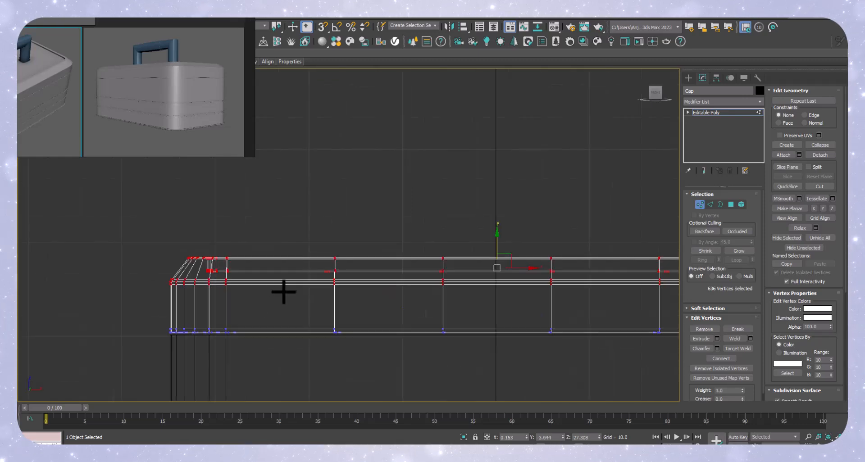
{"action": "middle_click_drag", "start_coordinate": [282, 292], "coordinate": [287, 280]}
{"action": "scroll", "coordinate": [237, 256], "scroll_direction": "down", "scroll_amount": 2}
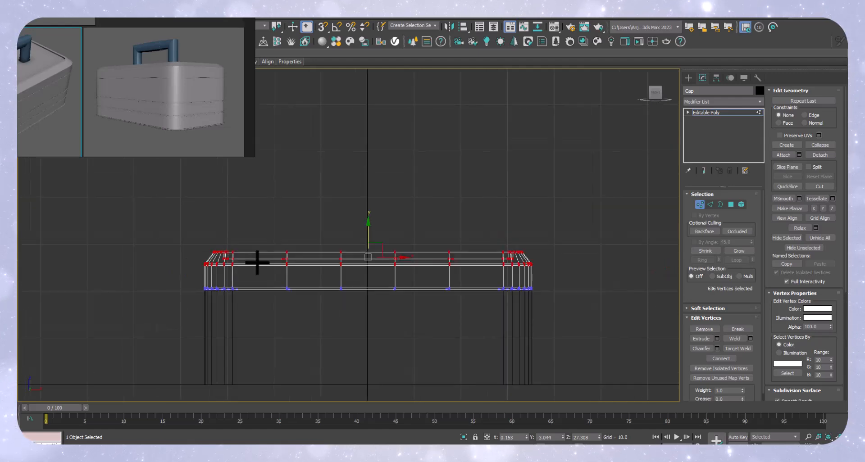
Step: Return to the shaded perspective view and examine the seam lines around the toolbox corner in the reference image
{"action": "mouse_move", "coordinate": [349, 273]}
{"action": "middle_mouse_down"}
{"action": "mouse_move", "coordinate": [411, 272]}
{"action": "mouse_move", "coordinate": [426, 253]}
{"action": "middle_mouse_up"}
{"action": "key", "text": "p"}
{"action": "key", "text": "F3"}
{"action": "mouse_move", "coordinate": [410, 287]}
{"action": "middle_mouse_down", "text": "alt"}
{"action": "mouse_move", "coordinate": [396, 322]}
{"action": "mouse_move", "coordinate": [408, 300]}
{"action": "middle_mouse_up", "text": "alt"}
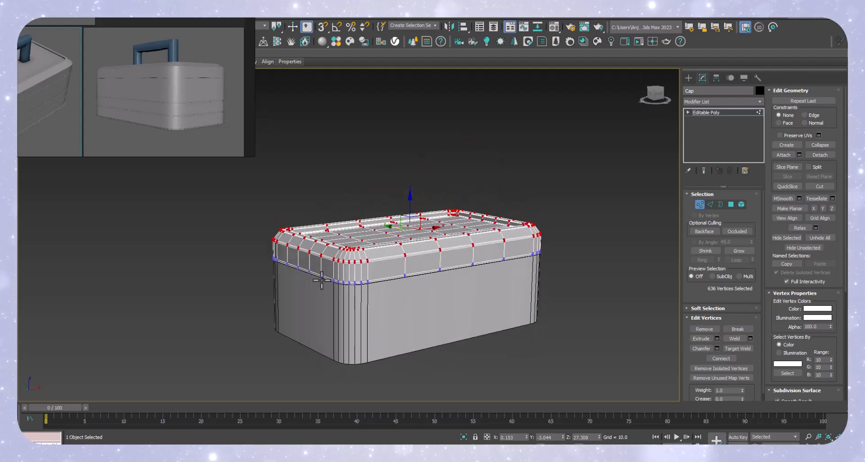
{"action": "scroll", "coordinate": [173, 96], "scroll_direction": "up", "scroll_amount": 5}
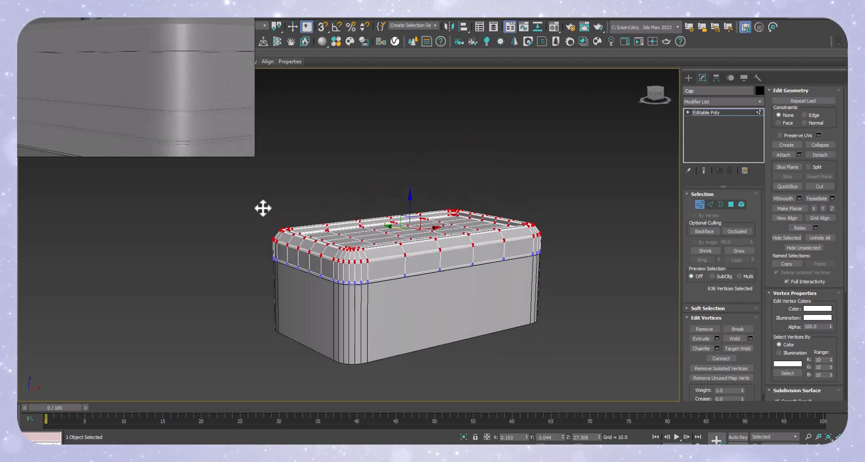
{"action": "scroll", "coordinate": [129, 58], "scroll_direction": "down", "scroll_amount": 5}
Step: Inspect the toolbox from below and check the cap's large underside polygon in polygon selection
{"action": "middle_click_drag", "start_coordinate": [419, 315], "coordinate": [365, 239], "text": "alt"}
{"action": "scroll", "coordinate": [364, 238], "scroll_direction": "up", "scroll_amount": 2}
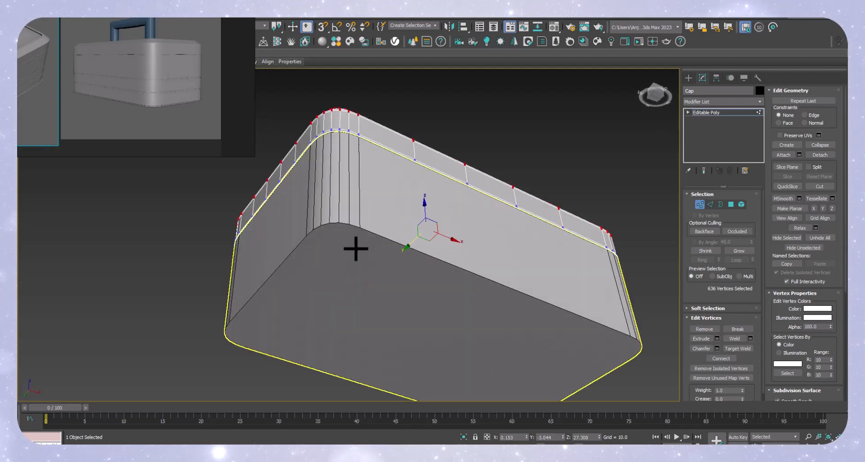
{"action": "left_click", "coordinate": [730, 204]}
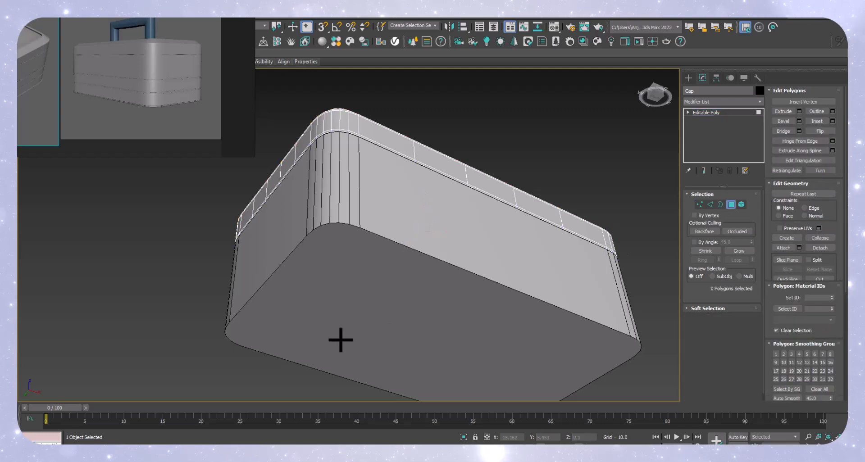
{"action": "left_click", "coordinate": [379, 291]}
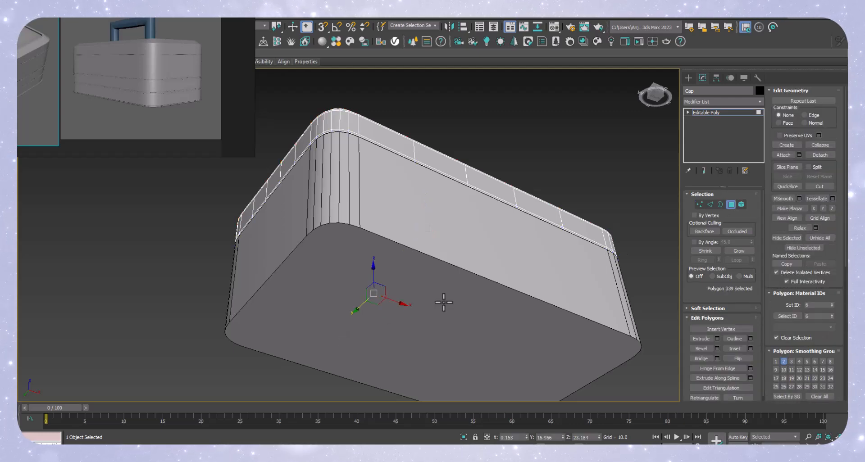
{"action": "middle_click_drag", "start_coordinate": [514, 169], "coordinate": [450, 170], "text": "alt"}
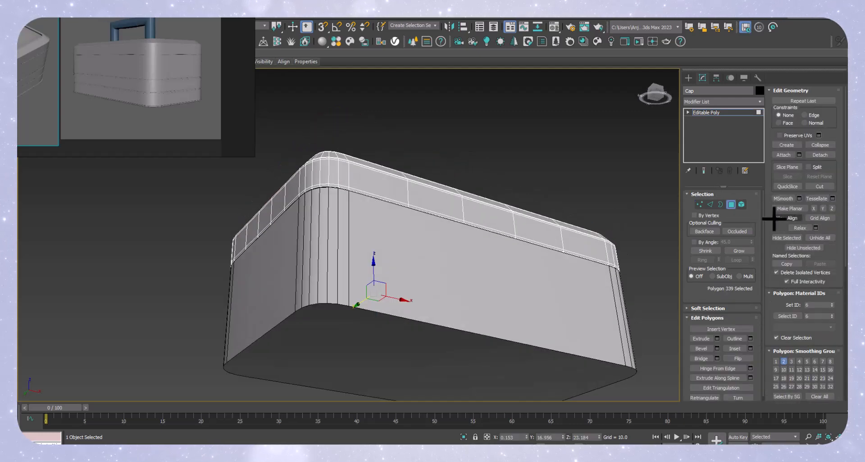
{"action": "left_click", "coordinate": [729, 204]}
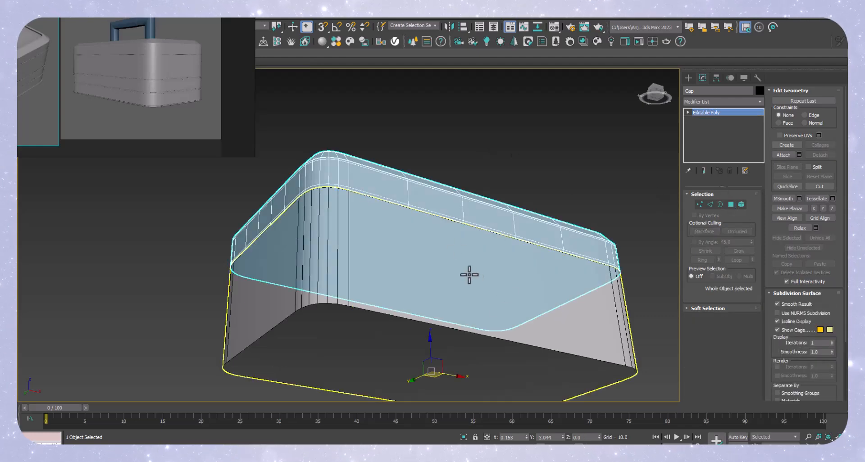
Step: Select the toolbox body and isolate it from the cap, viewing its open top
{"action": "left_click", "coordinate": [498, 317]}
{"action": "middle_click_drag", "start_coordinate": [498, 317], "coordinate": [420, 274]}
{"action": "scroll", "coordinate": [498, 260], "scroll_direction": "down", "scroll_amount": 6}
{"action": "scroll", "coordinate": [420, 274], "scroll_direction": "up", "scroll_amount": 5}
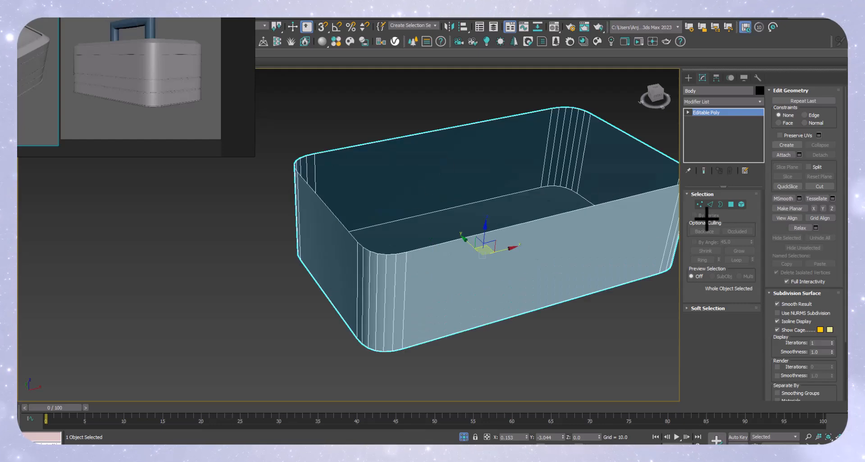
Step: Extend the body's open top border inward by scaling a copy of it, forming a flat rim around the opening
{"action": "key", "text": "3"}
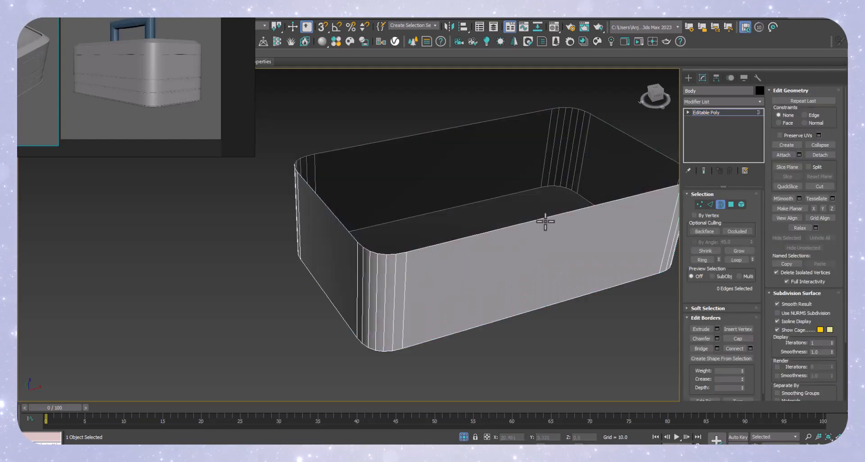
{"action": "left_click", "coordinate": [545, 219]}
{"action": "key", "text": "r"}
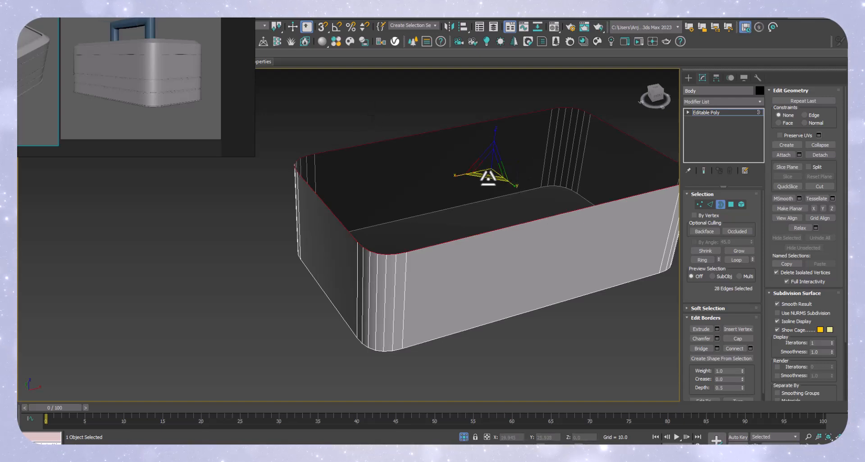
{"action": "left_click_drag", "start_coordinate": [488, 177], "coordinate": [489, 177], "text": "shift"}
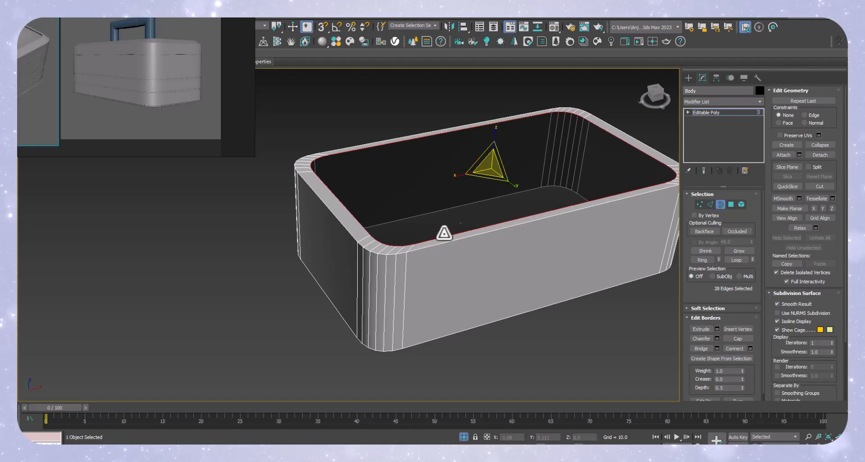
{"action": "middle_click_drag", "start_coordinate": [423, 224], "coordinate": [421, 234], "text": "alt"}
{"action": "left_click", "coordinate": [544, 350]}
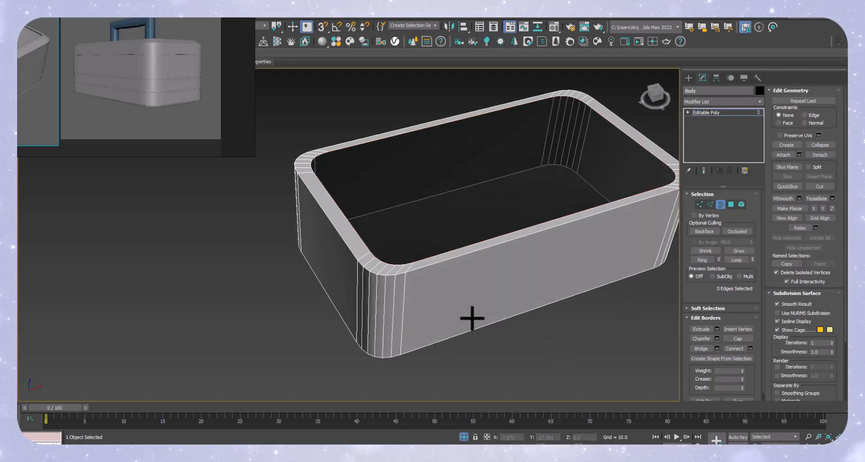
Step: Select the full ring of edges running across the body's flat top rim
{"action": "scroll", "coordinate": [389, 270], "scroll_direction": "up", "scroll_amount": 5}
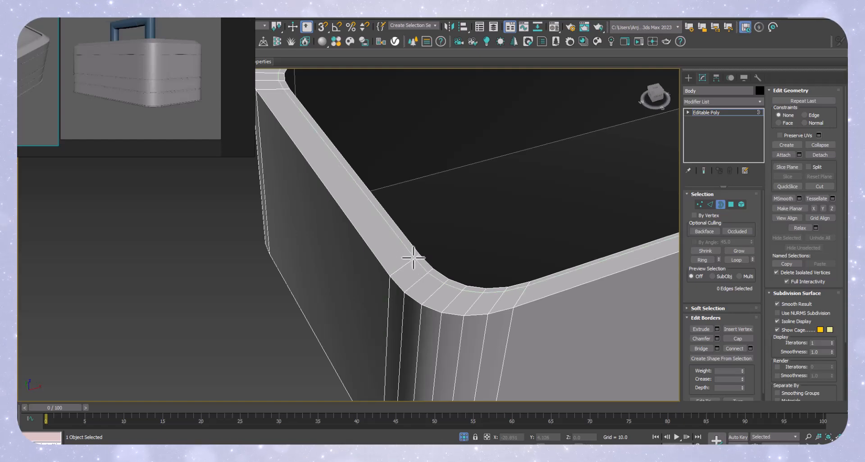
{"action": "left_click", "coordinate": [415, 258]}
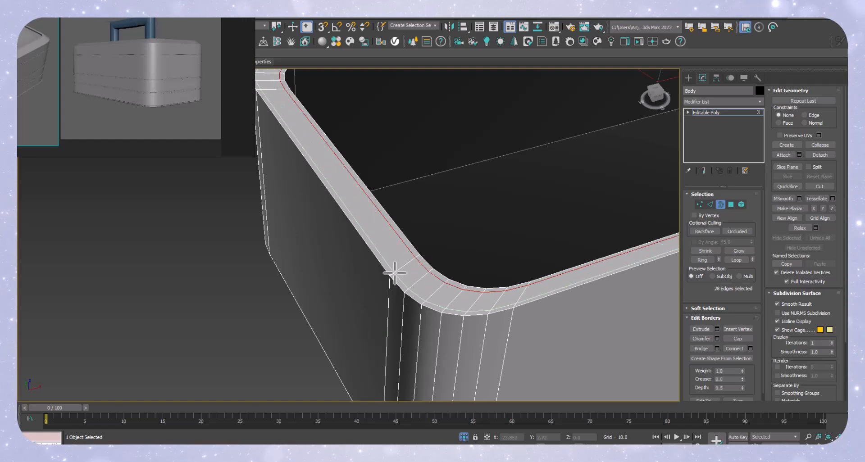
{"action": "left_click", "coordinate": [362, 292]}
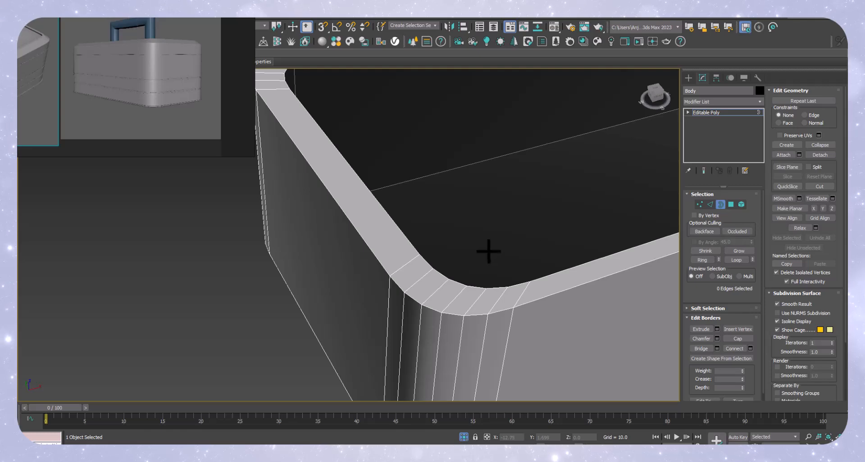
{"action": "key", "text": "2"}
{"action": "left_click", "coordinate": [401, 265]}
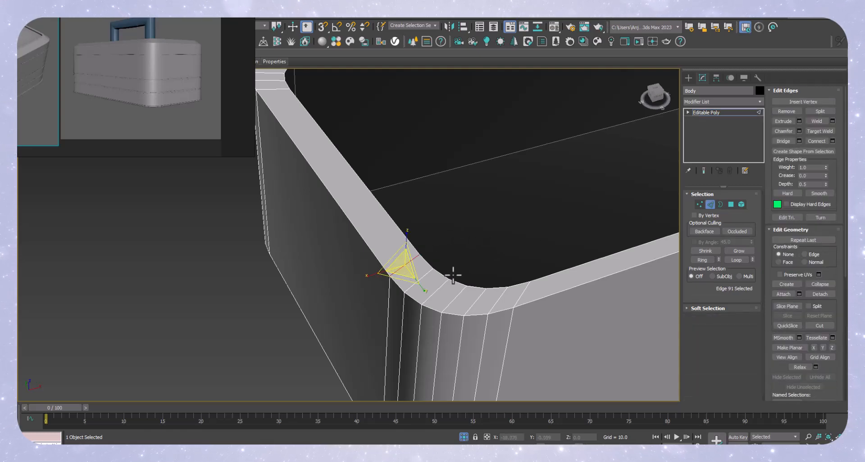
{"action": "scroll", "coordinate": [465, 265], "scroll_direction": "down", "scroll_amount": 3}
{"action": "middle_click_drag", "start_coordinate": [465, 265], "coordinate": [515, 270], "text": "alt"}
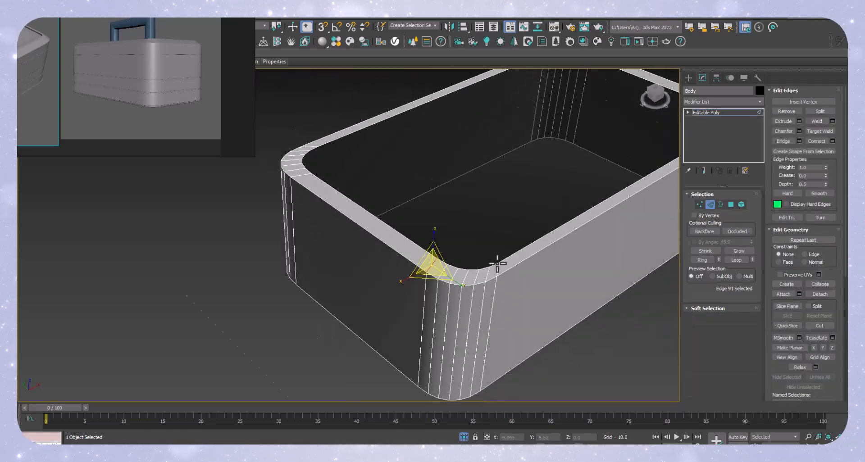
{"action": "scroll", "coordinate": [497, 264], "scroll_direction": "up", "scroll_amount": 5}
{"action": "left_click", "coordinate": [496, 275], "text": "shift"}
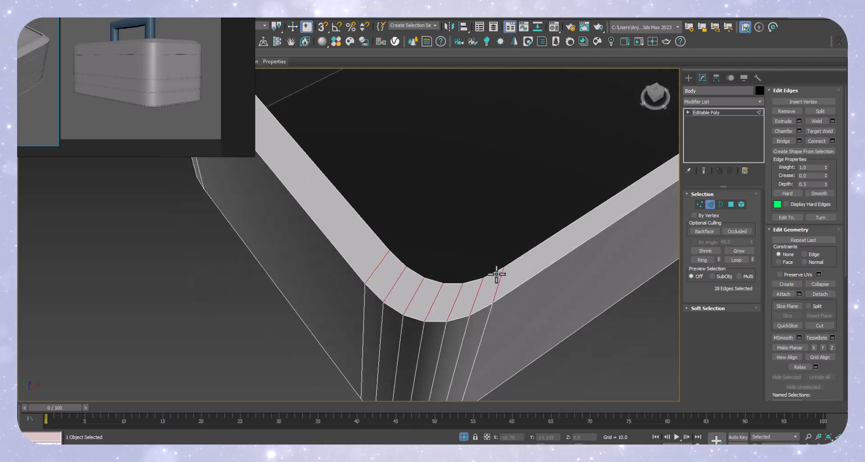
Step: Connect the rim's cross edges with 2 segments and a pinch of 60, placing support loops near both rim borders
{"action": "key", "text": "ctrl+shift+e"}
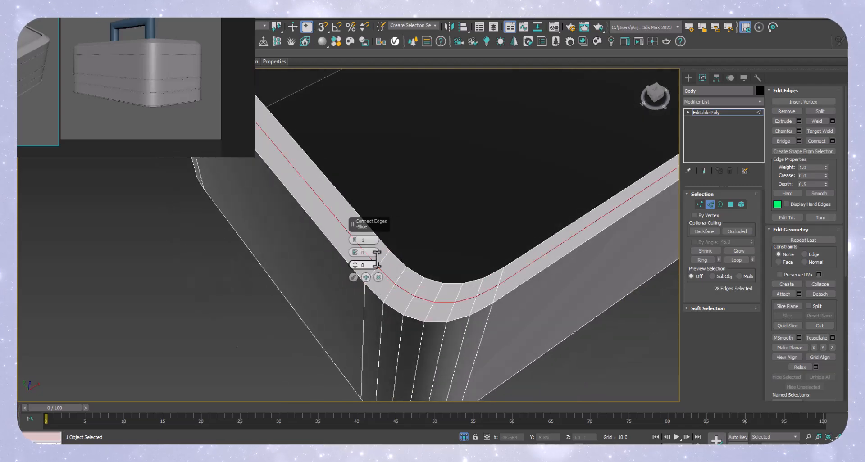
{"action": "left_click", "coordinate": [354, 236]}
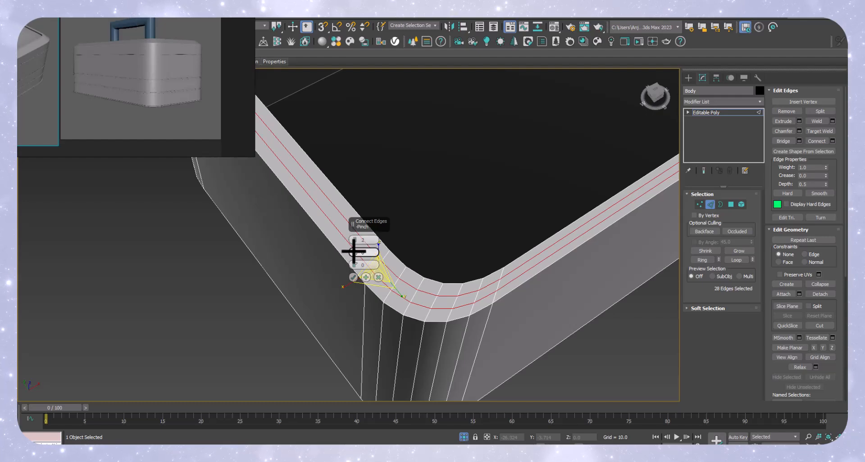
{"action": "left_click_drag", "start_coordinate": [355, 252], "coordinate": [351, 118]}
{"action": "left_click", "coordinate": [353, 277]}
Step: Examine the body's support loops along the rim and around the rounded corner
{"action": "scroll", "coordinate": [448, 288], "scroll_direction": "down", "scroll_amount": 5}
{"action": "middle_click_drag", "start_coordinate": [465, 308], "coordinate": [449, 240], "text": "alt"}
{"action": "scroll", "coordinate": [435, 211], "scroll_direction": "up", "scroll_amount": 3}
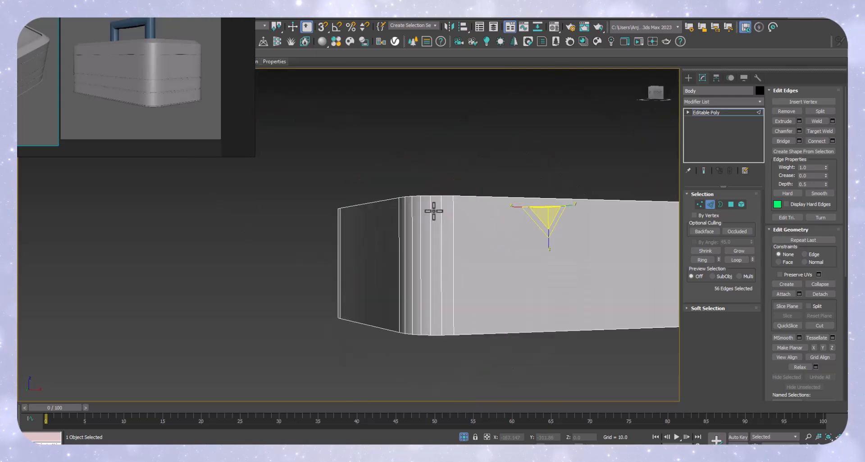
{"action": "middle_click_drag", "start_coordinate": [434, 211], "coordinate": [461, 248], "text": "alt"}
{"action": "scroll", "coordinate": [462, 263], "scroll_direction": "up", "scroll_amount": 2}
{"action": "middle_click_drag", "start_coordinate": [536, 322], "coordinate": [460, 298]}
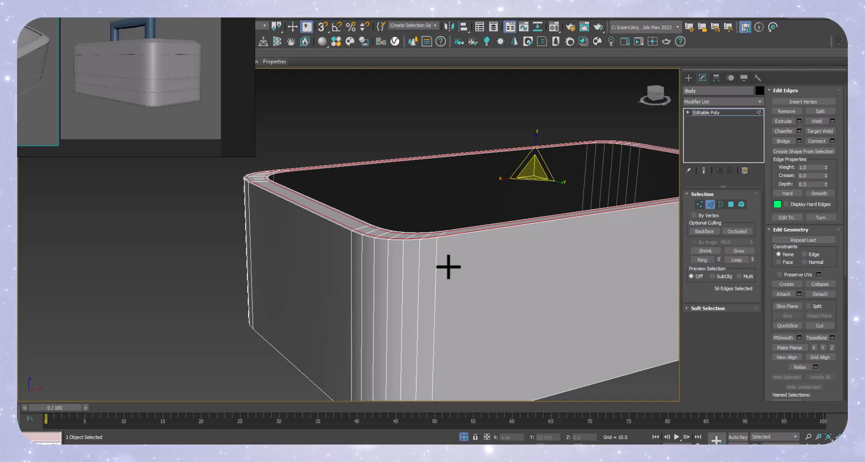
{"action": "middle_click_drag", "start_coordinate": [448, 267], "coordinate": [500, 279]}
{"action": "scroll", "coordinate": [471, 264], "scroll_direction": "down", "scroll_amount": 5}
{"action": "scroll", "coordinate": [480, 253], "scroll_direction": "up", "scroll_amount": 6}
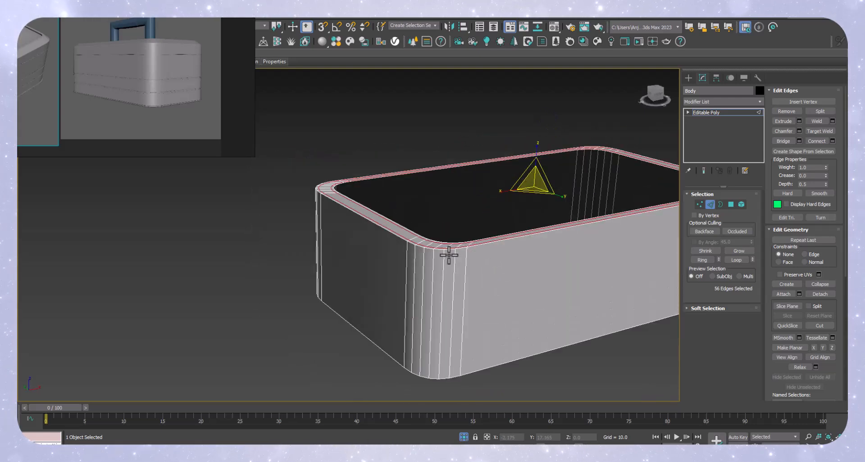
{"action": "scroll", "coordinate": [454, 252], "scroll_direction": "up", "scroll_amount": 2}
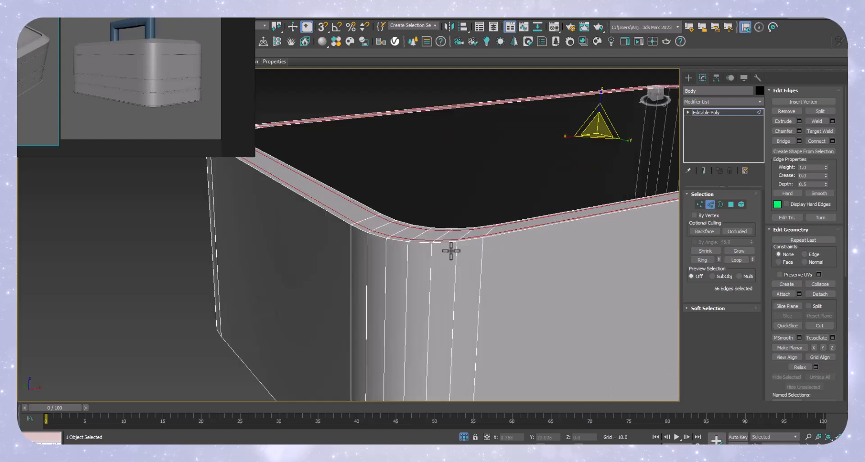
Step: Connect the ring of vertical edges around the body's side wall with 2 segments, pinched close to its upper and lower borders
{"action": "scroll", "coordinate": [463, 340], "scroll_direction": "down", "scroll_amount": 5}
{"action": "middle_click_drag", "start_coordinate": [463, 340], "coordinate": [452, 291], "text": "alt"}
{"action": "left_click", "coordinate": [453, 270]}
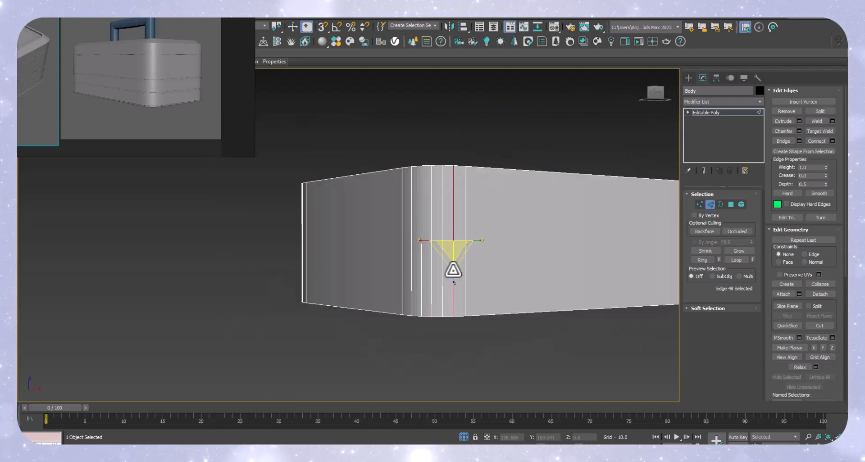
{"action": "key", "text": "alt+r"}
{"action": "key", "text": "ctrl+shift+e"}
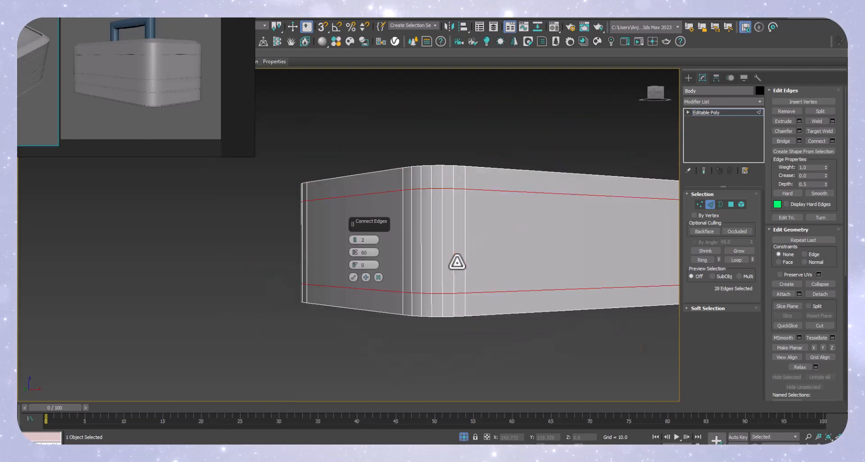
{"action": "left_click_drag", "start_coordinate": [354, 251], "coordinate": [347, 191]}
{"action": "left_click", "coordinate": [354, 277]}
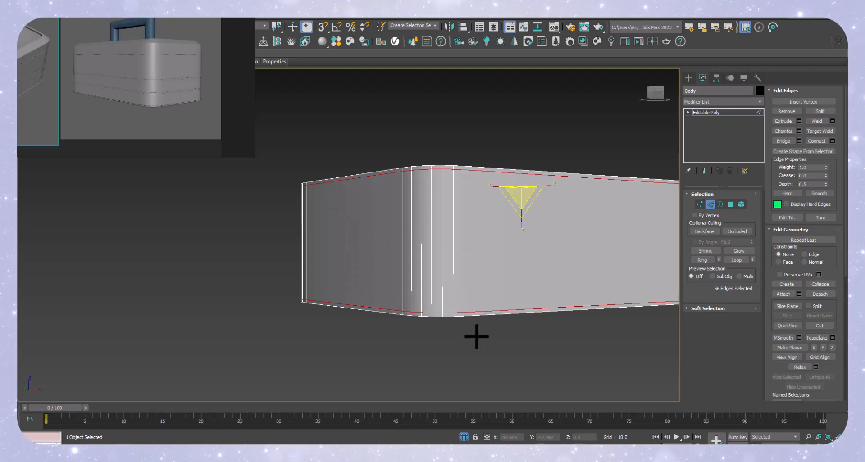
Step: Inset the body's single bottom polygon slightly, leaving a narrow band of faces around its outline
{"action": "middle_click_drag", "start_coordinate": [473, 335], "coordinate": [473, 263], "text": "alt"}
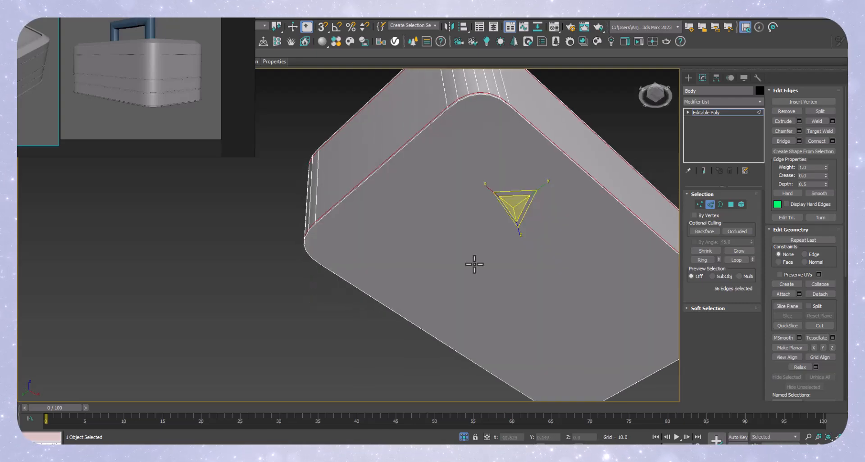
{"action": "left_click", "coordinate": [730, 204]}
{"action": "left_click", "coordinate": [527, 220]}
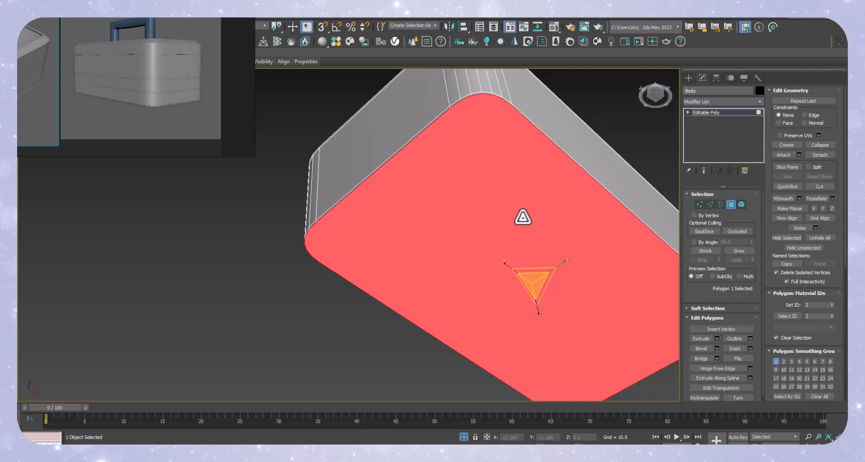
{"action": "key", "text": "shift+i"}
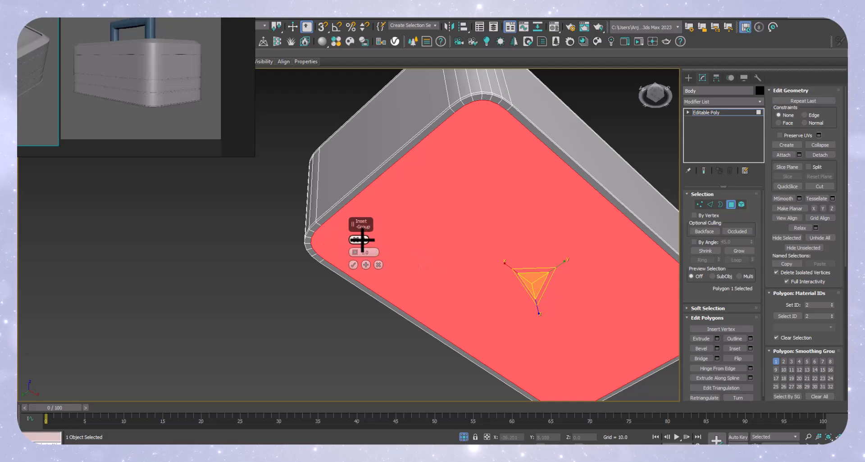
{"action": "left_click", "coordinate": [364, 240]}
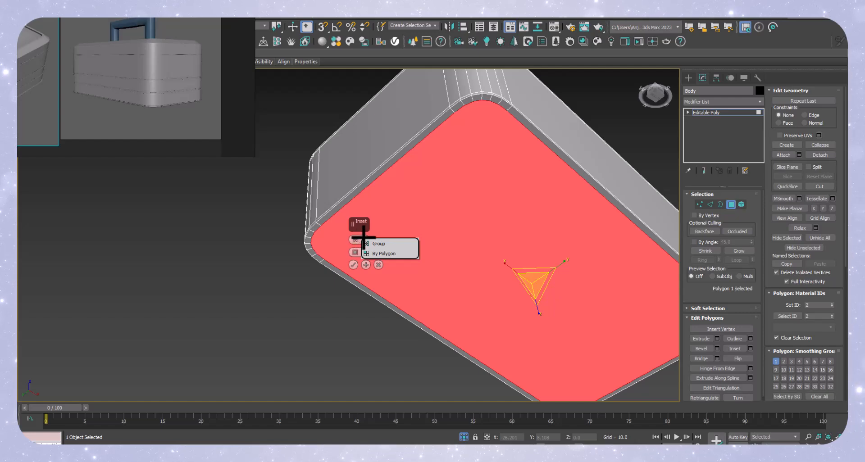
{"action": "left_click", "coordinate": [354, 265]}
Step: Delete the inset polygon in the middle of the body's underside
{"action": "scroll", "coordinate": [332, 218], "scroll_direction": "up", "scroll_amount": 3}
{"action": "middle_click_drag", "start_coordinate": [426, 240], "coordinate": [301, 251]}
{"action": "scroll", "coordinate": [301, 251], "scroll_direction": "down", "scroll_amount": 2}
{"action": "key", "text": "Delete"}
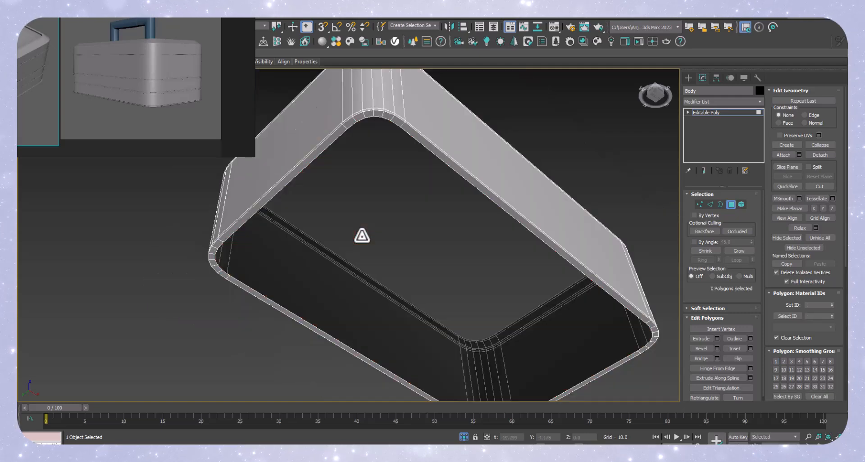
Step: Select the edge loop around the underside opening, excluding its two long straight edges
{"action": "left_click", "coordinate": [710, 204]}
{"action": "double_click", "coordinate": [518, 225]}
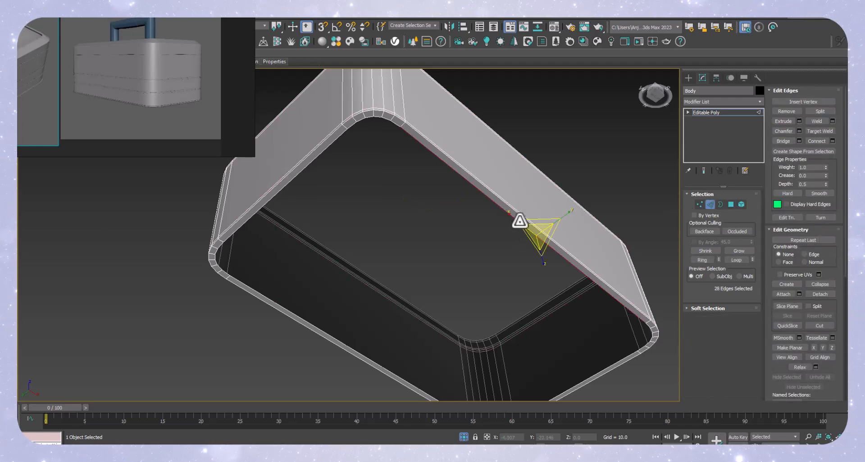
{"action": "left_click", "coordinate": [498, 205], "text": "alt"}
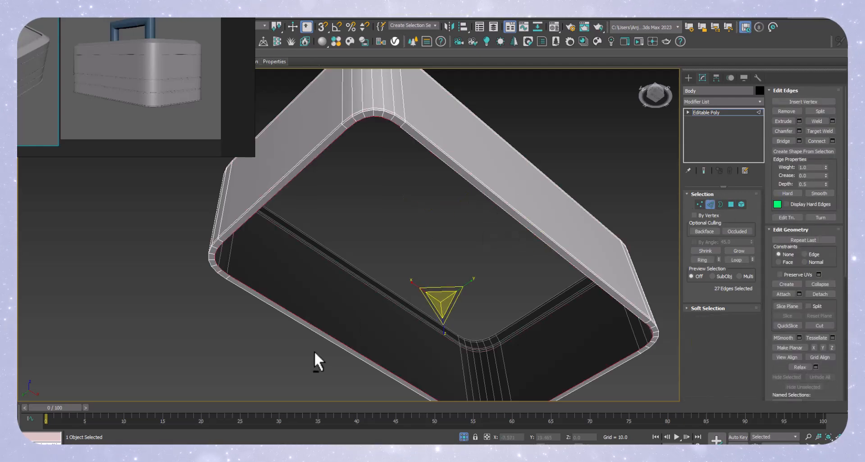
{"action": "left_click", "coordinate": [368, 281], "text": "alt"}
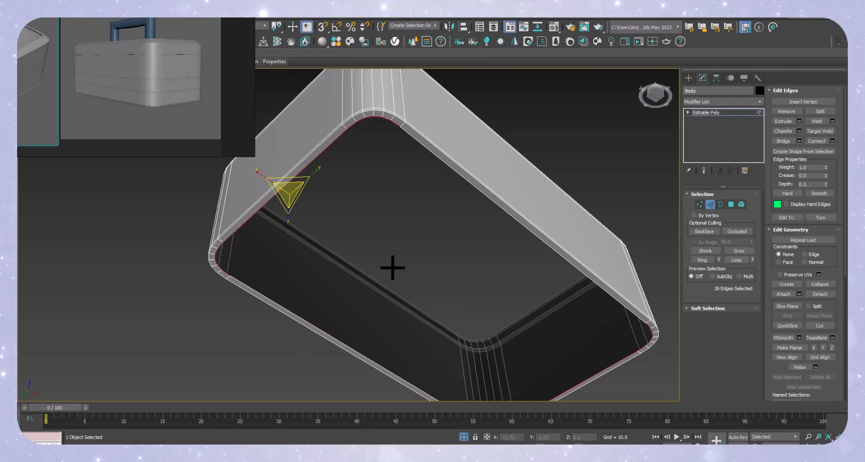
Step: Bridge the selected opening edges across the underside and select the new bottom polygons
{"action": "key", "text": "ctrl+shift+b"}
{"action": "left_click", "coordinate": [352, 278]}
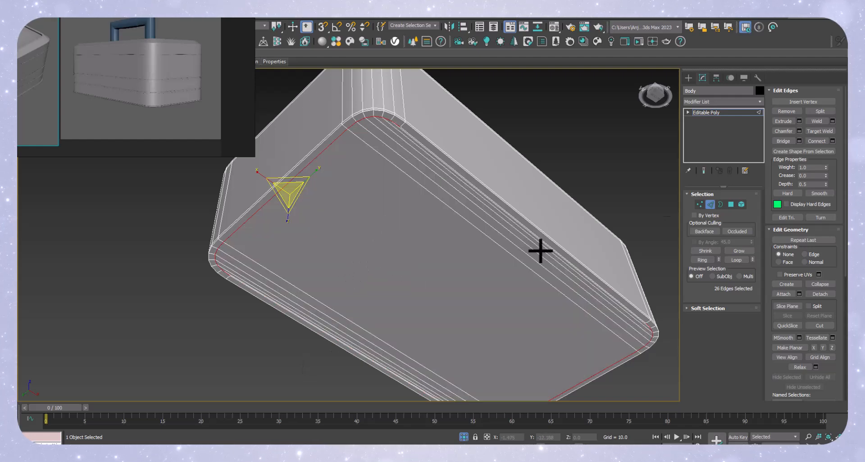
{"action": "left_click", "coordinate": [731, 204]}
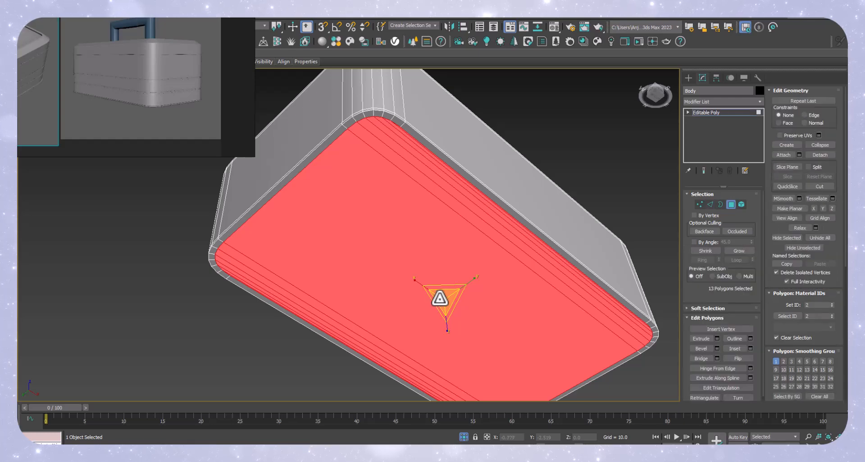
Step: Extrude the selected polygons on the body's underside inward with a height of about -0.843
{"action": "key", "text": "shift+e"}
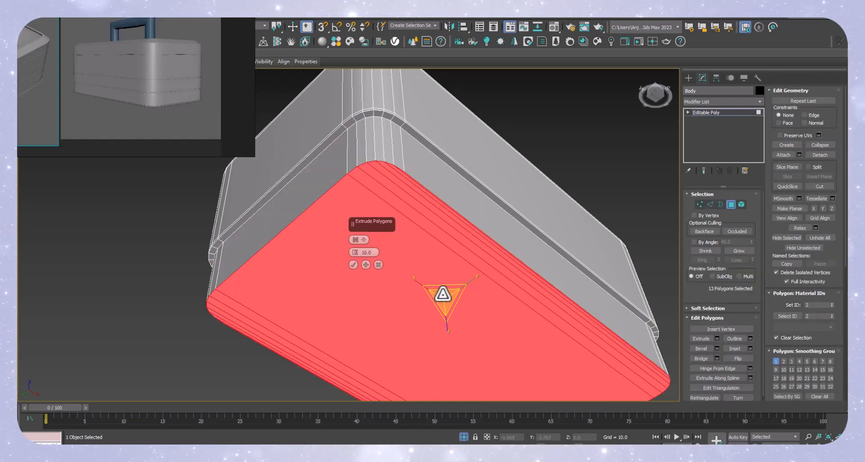
{"action": "key", "text": "w"}
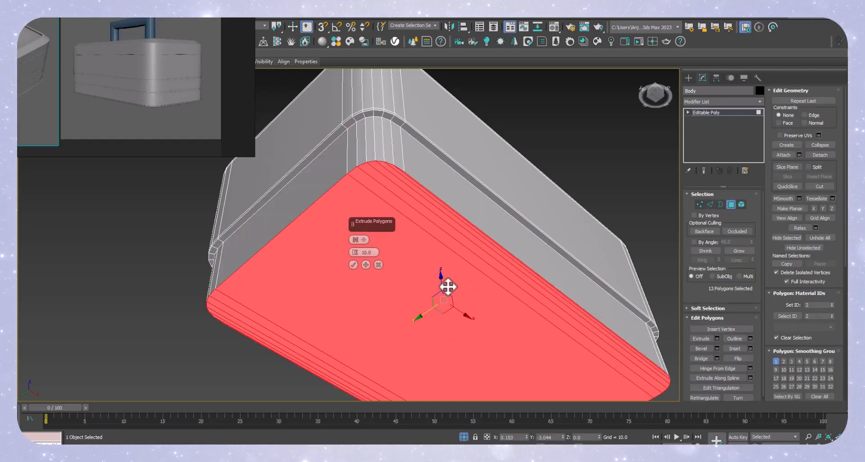
{"action": "left_click_drag", "start_coordinate": [354, 252], "coordinate": [349, 299]}
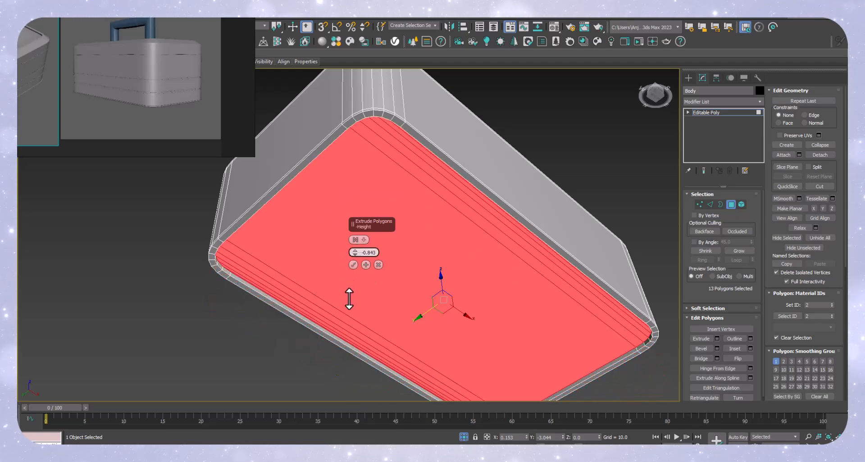
{"action": "left_click", "coordinate": [353, 264]}
Step: Inset the recessed bottom polygons slightly to leave a thin band of support faces around them
{"action": "scroll", "coordinate": [239, 252], "scroll_direction": "up", "scroll_amount": 5}
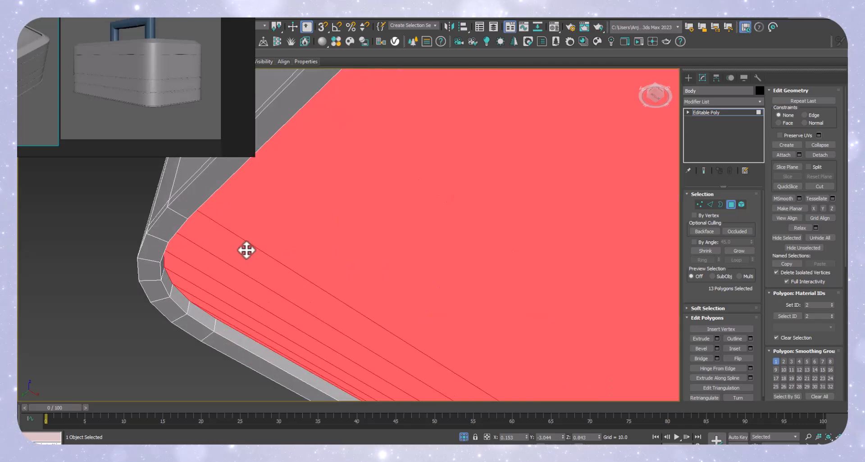
{"action": "key", "text": "shift+i"}
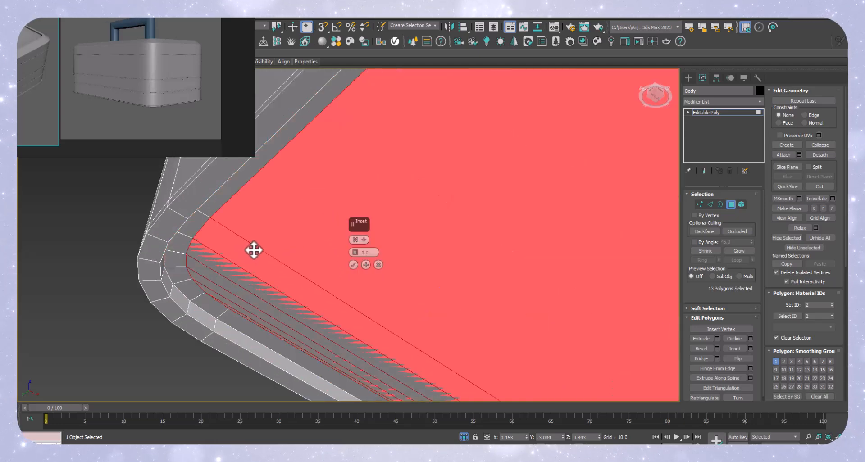
{"action": "left_click_drag", "start_coordinate": [353, 257], "coordinate": [343, 281]}
{"action": "left_click", "coordinate": [354, 265]}
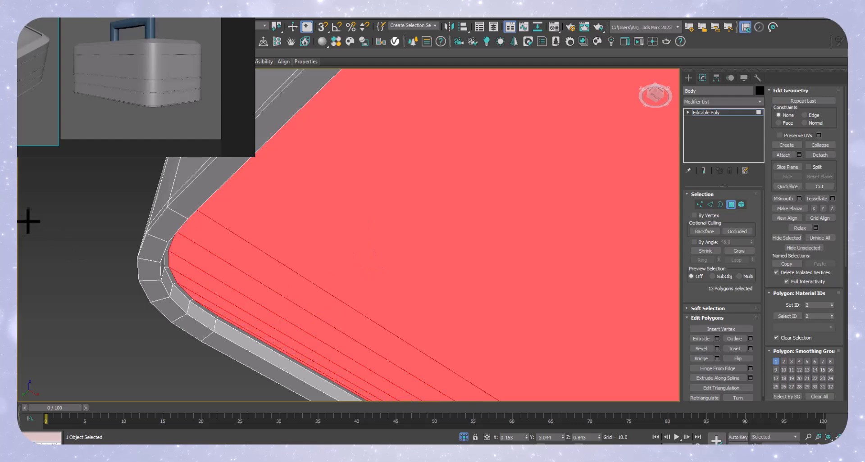
Step: Connect the ring of short edges around the bottom recess wall with 2 segments and a pinch of 64
{"action": "left_click", "coordinate": [33, 225]}
{"action": "scroll", "coordinate": [183, 305], "scroll_direction": "up", "scroll_amount": 2}
{"action": "left_click", "coordinate": [199, 312]}
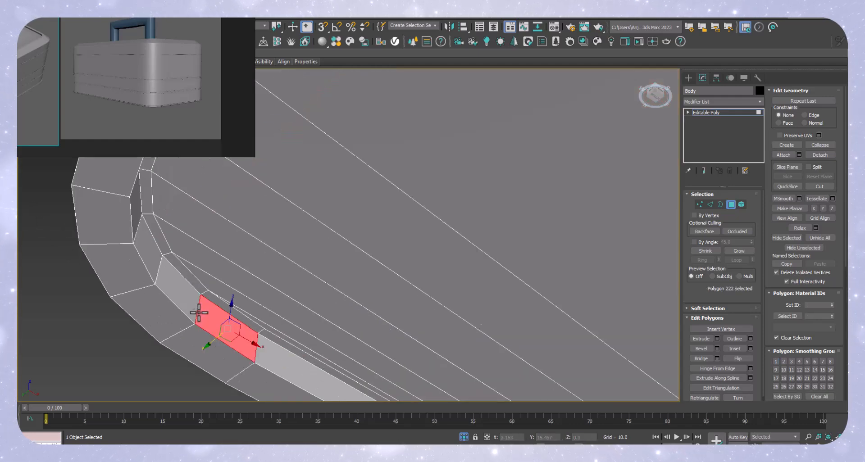
{"action": "key", "text": "2"}
{"action": "left_click", "coordinate": [159, 272]}
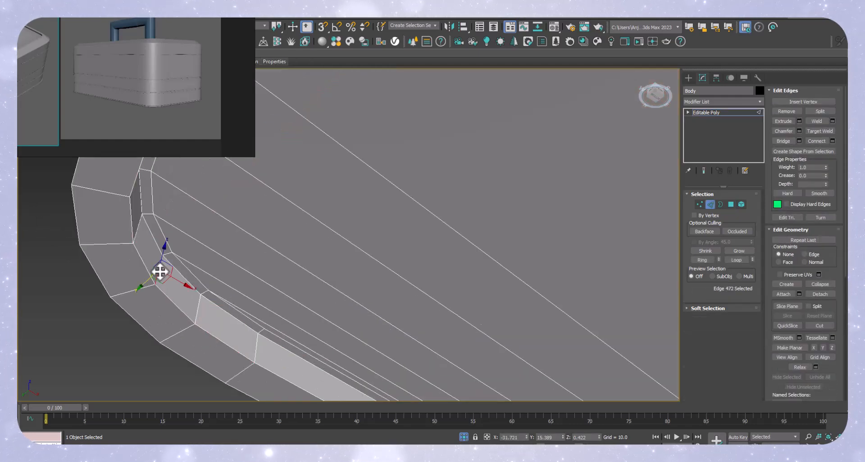
{"action": "key", "text": "alt+r"}
{"action": "key", "text": "ctrl+shift+e"}
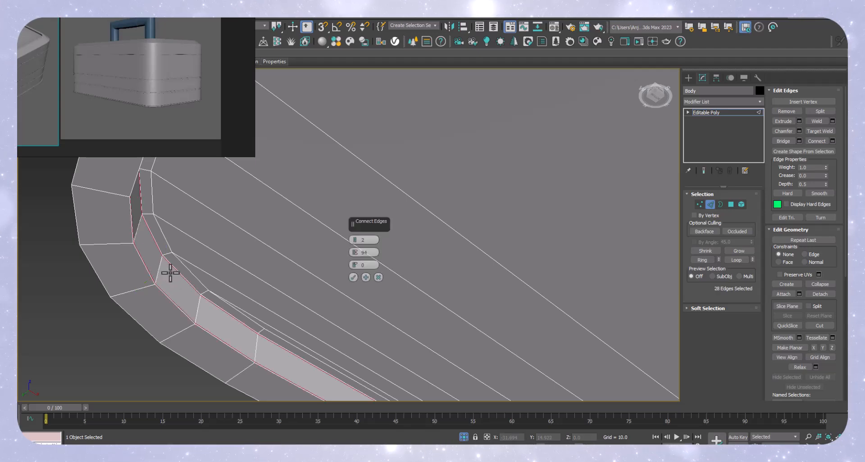
{"action": "left_click_drag", "start_coordinate": [347, 252], "coordinate": [349, 303]}
{"action": "left_click", "coordinate": [354, 277]}
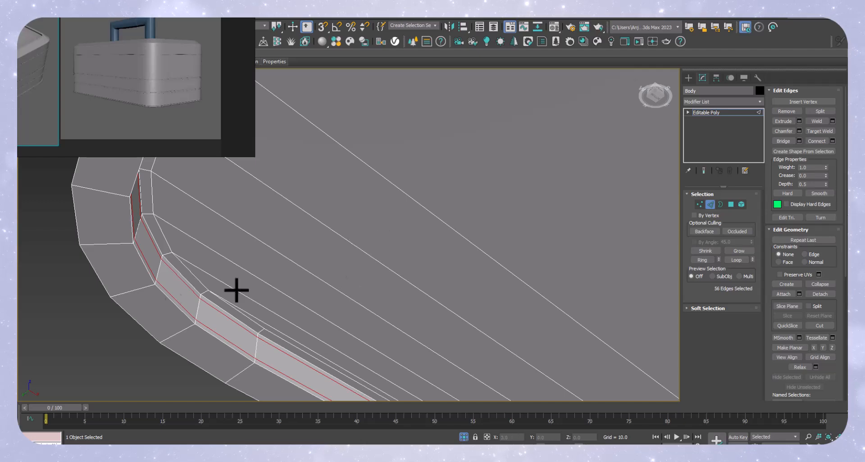
Step: Connect the ring of short edges across the bottom lip with 2 segments and a pinch of 80
{"action": "left_click", "coordinate": [131, 288]}
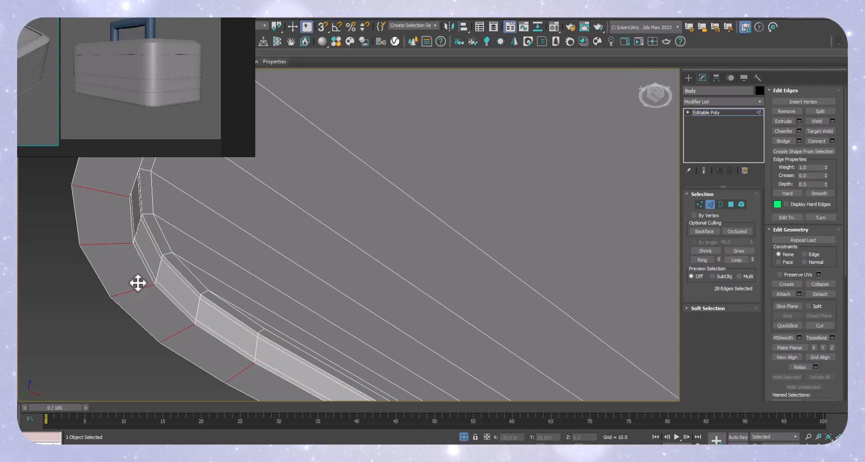
{"action": "key", "text": "alt+r"}
{"action": "key", "text": "ctrl+shift+e"}
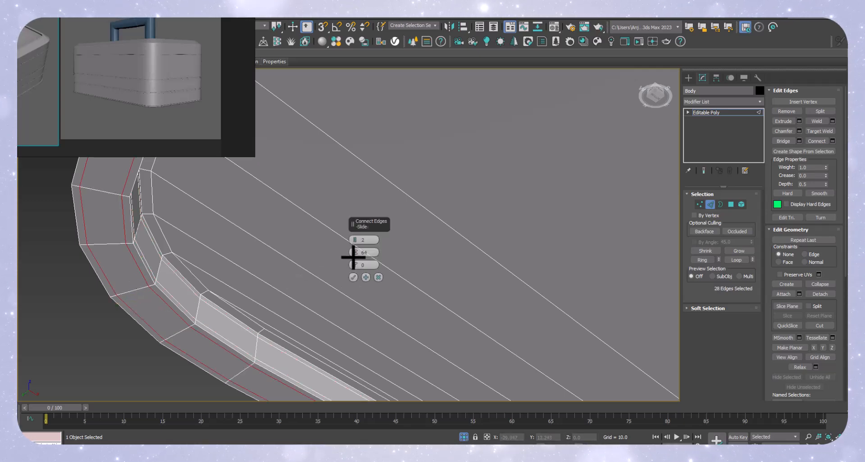
{"action": "mouse_move", "coordinate": [354, 251]}
{"action": "left_mouse_down"}
{"action": "mouse_move", "coordinate": [356, 232]}
{"action": "mouse_move", "coordinate": [349, 240]}
{"action": "left_mouse_up"}
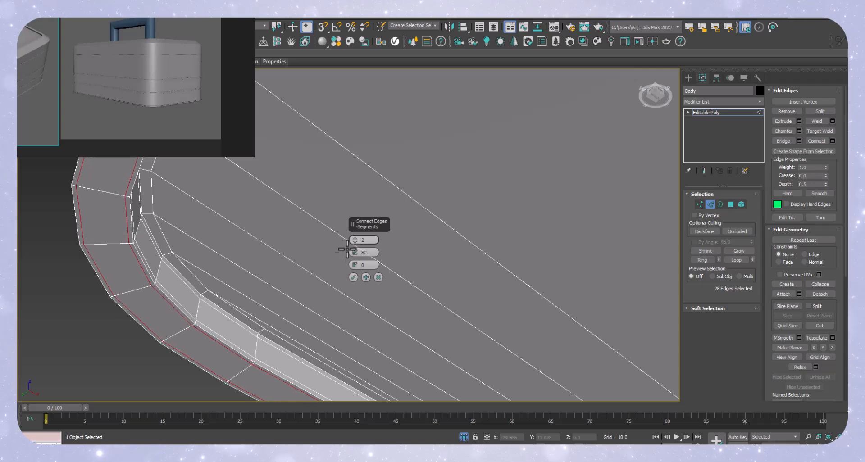
{"action": "left_click", "coordinate": [353, 278]}
Step: End the body's isolation to show the cap again, leave edge editing and clear the selection
{"action": "scroll", "coordinate": [231, 274], "scroll_direction": "down", "scroll_amount": 5}
{"action": "scroll", "coordinate": [314, 293], "scroll_direction": "down", "scroll_amount": 8}
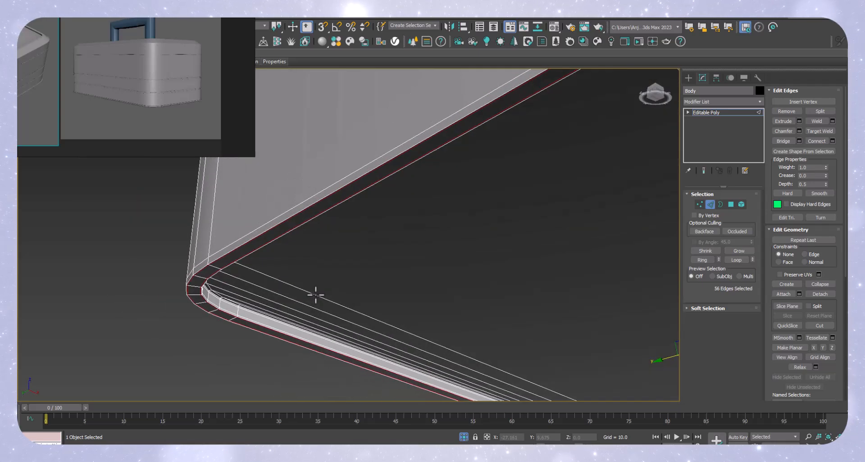
{"action": "middle_click_drag", "start_coordinate": [314, 293], "coordinate": [370, 323], "text": "alt"}
{"action": "scroll", "coordinate": [360, 280], "scroll_direction": "up", "scroll_amount": 4}
{"action": "middle_click_drag", "start_coordinate": [360, 280], "coordinate": [486, 328], "text": "alt"}
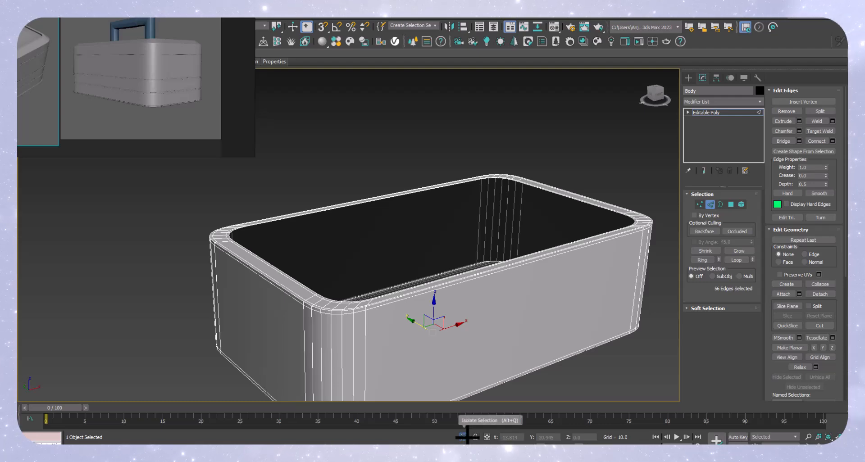
{"action": "left_click", "coordinate": [466, 437]}
{"action": "left_click", "coordinate": [607, 130]}
{"action": "middle_click_drag", "start_coordinate": [492, 258], "coordinate": [693, 224], "text": "alt"}
{"action": "left_click", "coordinate": [708, 202]}
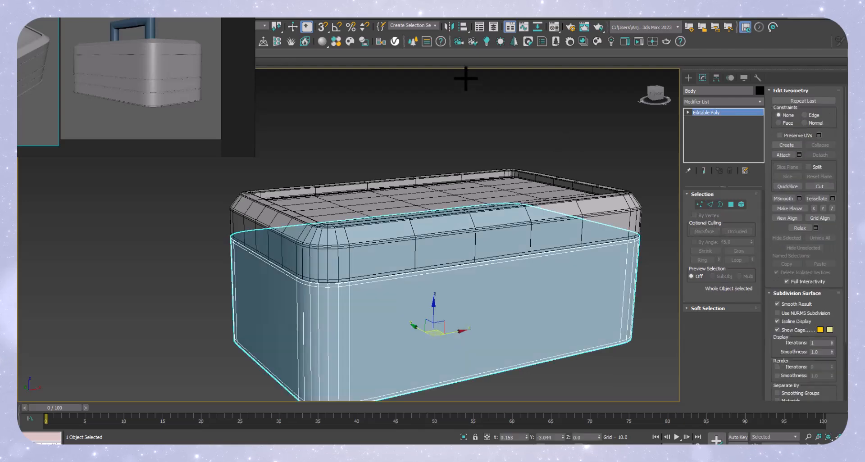
{"action": "left_click", "coordinate": [466, 77]}
Step: Apply a TurboSmooth modifier to both the cap and the body
{"action": "left_click", "coordinate": [454, 247]}
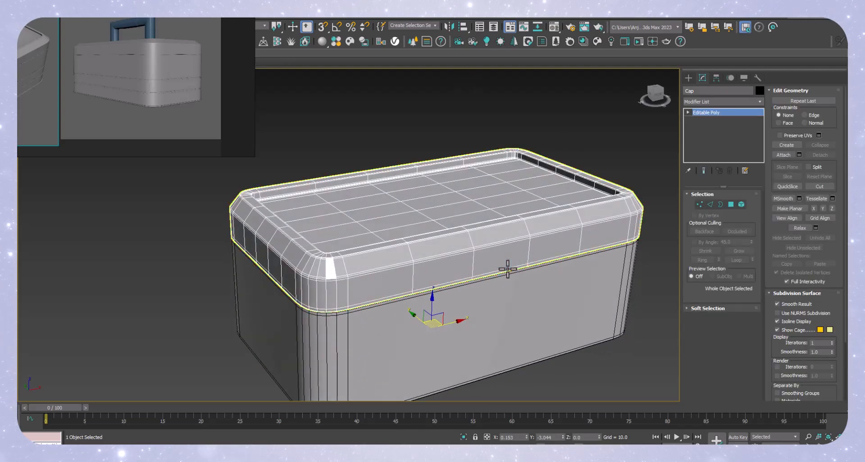
{"action": "middle_click_drag", "start_coordinate": [575, 255], "coordinate": [518, 279]}
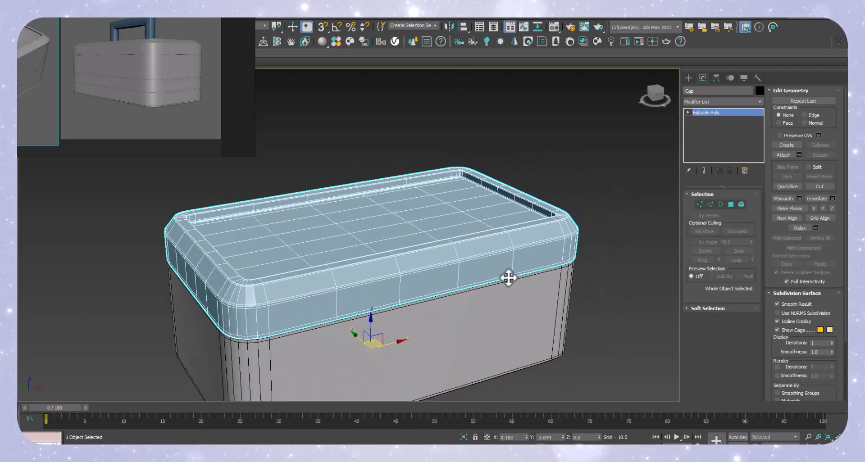
{"action": "key", "text": "ctrl+t"}
{"action": "scroll", "coordinate": [310, 306], "scroll_direction": "up", "scroll_amount": 12}
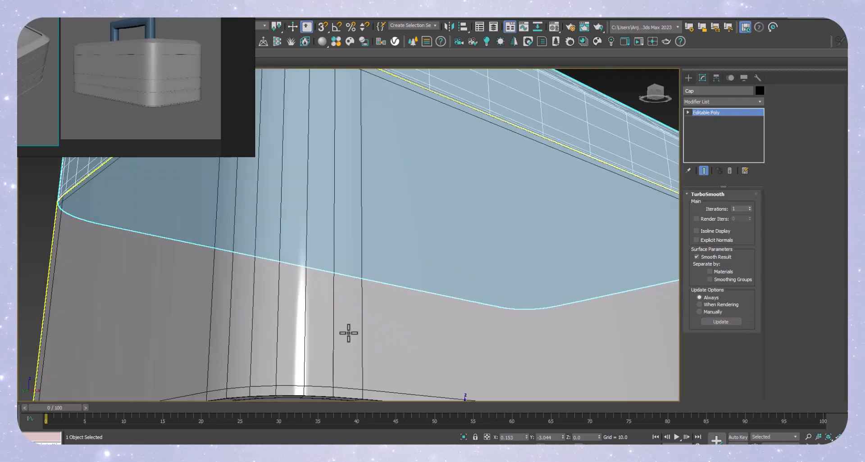
{"action": "left_click", "coordinate": [348, 333]}
{"action": "scroll", "coordinate": [393, 326], "scroll_direction": "down", "scroll_amount": 10}
{"action": "left_click", "coordinate": [549, 210]}
Step: Hide the mesh edges and examine the smoothed seam between the cap and the body
{"action": "middle_click_drag", "start_coordinate": [358, 270], "coordinate": [415, 192], "text": "alt"}
{"action": "key", "text": "F4"}
{"action": "scroll", "coordinate": [297, 330], "scroll_direction": "up", "scroll_amount": 4}
{"action": "scroll", "coordinate": [264, 177], "scroll_direction": "up", "scroll_amount": 3}
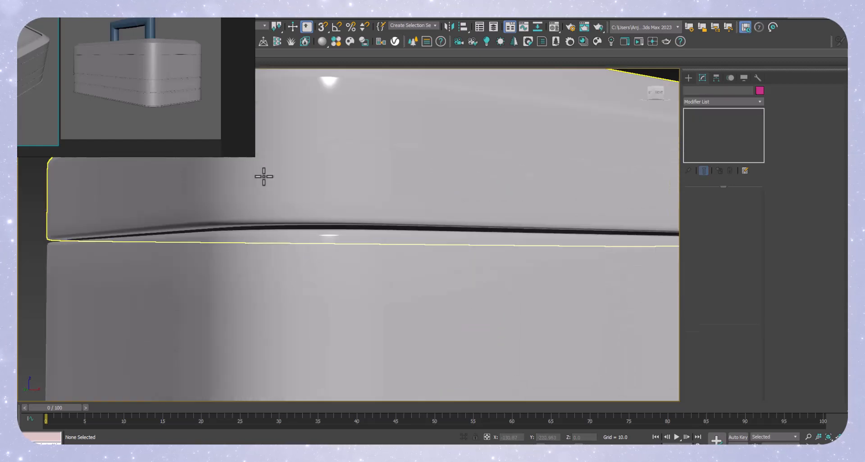
{"action": "scroll", "coordinate": [273, 269], "scroll_direction": "down", "scroll_amount": 5}
{"action": "middle_click_drag", "start_coordinate": [367, 271], "coordinate": [373, 293], "text": "alt"}
Step: Isolate the body with its mesh edges shown and delete its TurboSmooth modifier
{"action": "left_click", "coordinate": [368, 295]}
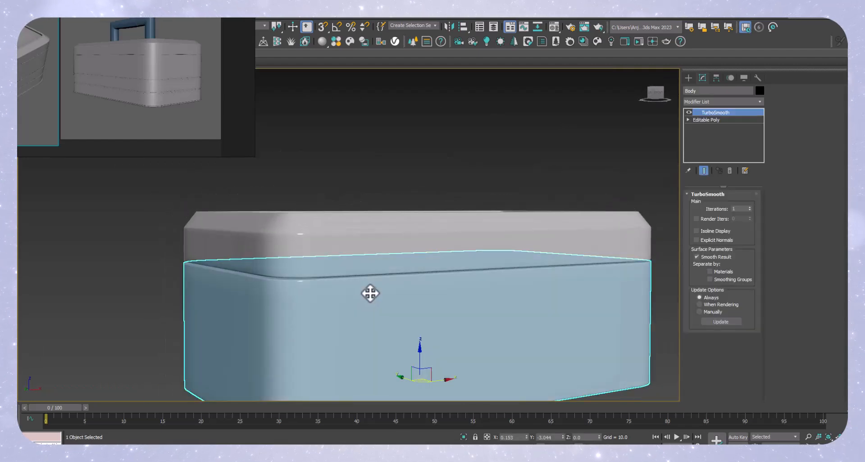
{"action": "key", "text": "F4"}
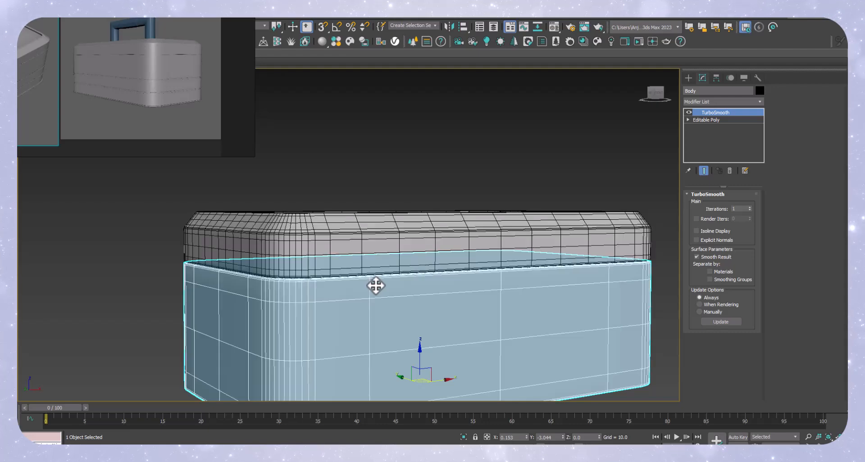
{"action": "key", "text": "alt+q"}
{"action": "mouse_move", "coordinate": [380, 296]}
{"action": "middle_mouse_down", "text": "alt"}
{"action": "mouse_move", "coordinate": [396, 288]}
{"action": "mouse_move", "coordinate": [366, 296]}
{"action": "middle_mouse_up", "text": "alt"}
{"action": "scroll", "coordinate": [93, 274], "scroll_direction": "up", "scroll_amount": 5}
{"action": "middle_click_drag", "start_coordinate": [93, 275], "coordinate": [245, 315]}
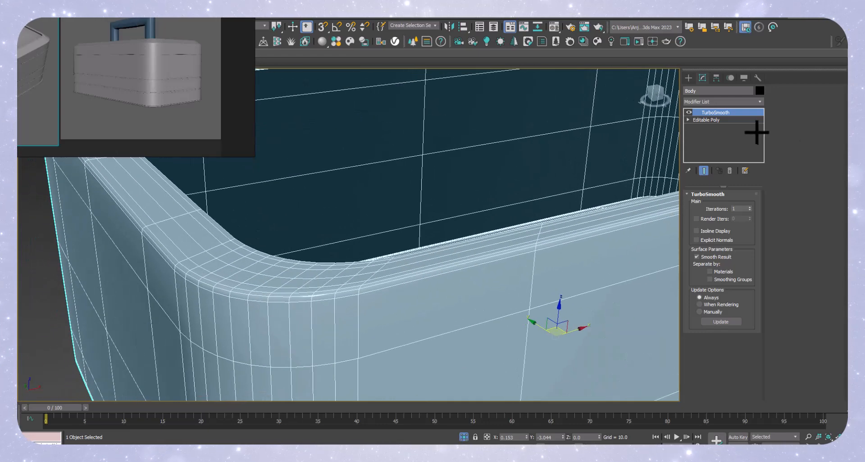
{"action": "right_click", "coordinate": [726, 112]}
{"action": "left_click", "coordinate": [743, 128]}
{"action": "scroll", "coordinate": [228, 305], "scroll_direction": "up", "scroll_amount": 3}
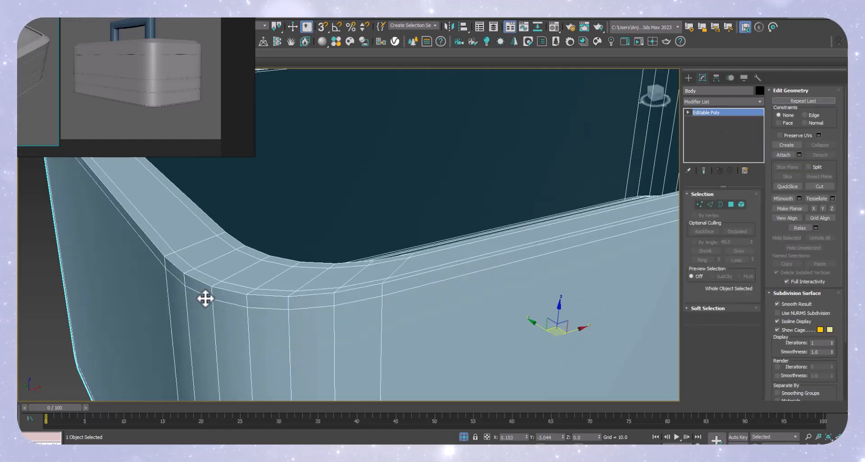
Step: Connect the ring of vertical edges around the body's sides with 3 segments and a pinch of 0
{"action": "middle_click_drag", "start_coordinate": [201, 290], "coordinate": [450, 259]}
{"action": "scroll", "coordinate": [384, 267], "scroll_direction": "down", "scroll_amount": 2}
{"action": "middle_click_drag", "start_coordinate": [447, 316], "coordinate": [341, 272], "text": "alt"}
{"action": "scroll", "coordinate": [341, 272], "scroll_direction": "down", "scroll_amount": 3}
{"action": "middle_click_drag", "start_coordinate": [479, 279], "coordinate": [414, 280]}
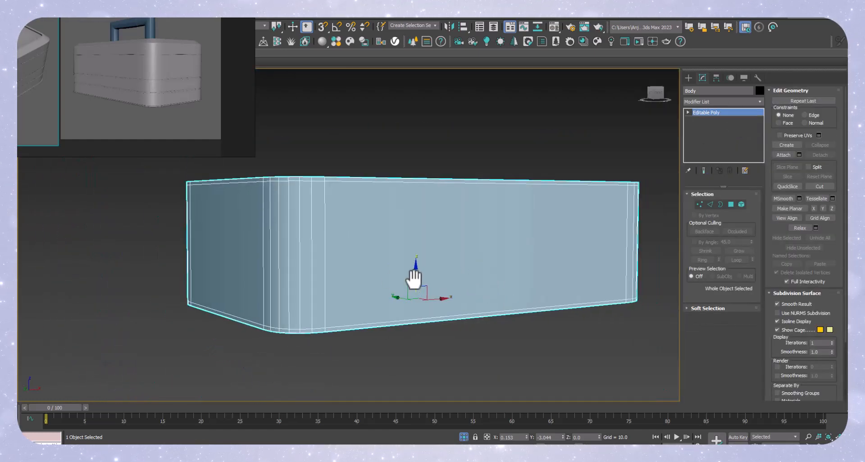
{"action": "left_click", "coordinate": [710, 204]}
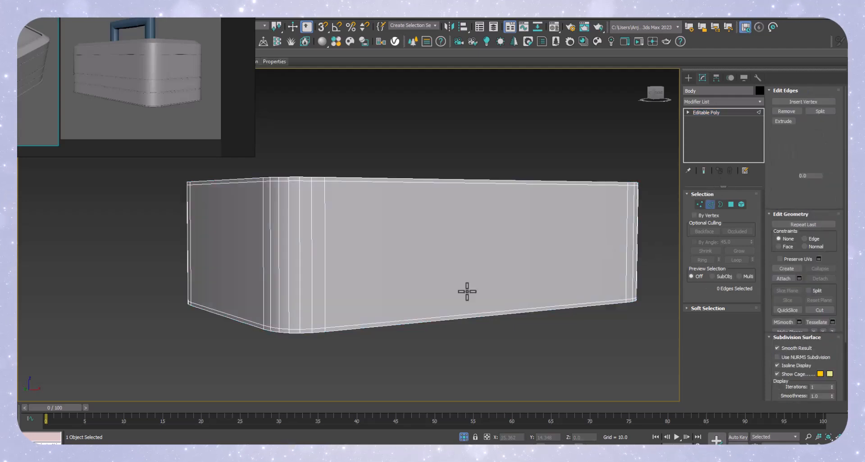
{"action": "left_click", "coordinate": [312, 254]}
{"action": "key", "text": "alt+r"}
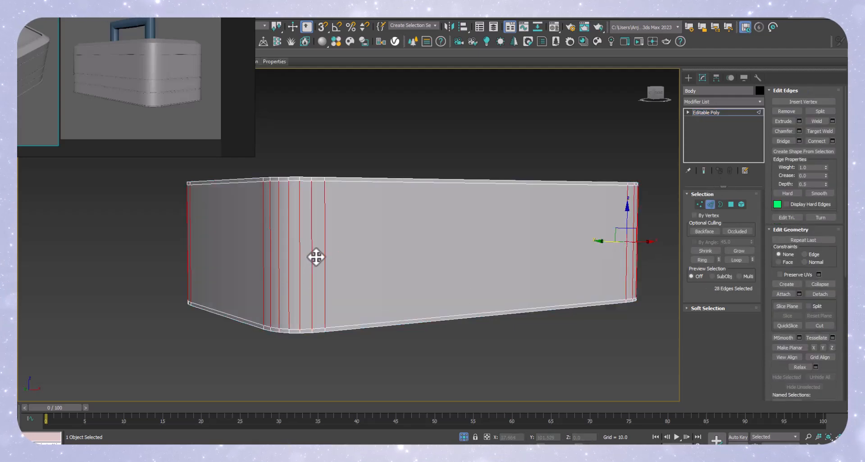
{"action": "key", "text": "ctrl+shift+e"}
{"action": "right_click", "coordinate": [356, 253]}
{"action": "left_click", "coordinate": [354, 238]}
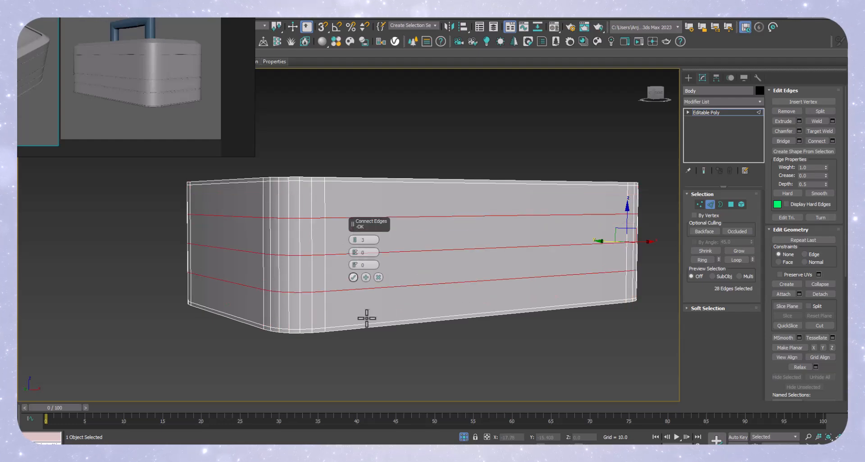
{"action": "left_click", "coordinate": [353, 277]}
{"action": "left_click", "coordinate": [714, 201]}
{"action": "left_click", "coordinate": [496, 141]}
Step: Compare the body's recessed underside with the reference image of the toolbox's bottom
{"action": "middle_click_drag", "start_coordinate": [343, 237], "coordinate": [358, 213], "text": "alt"}
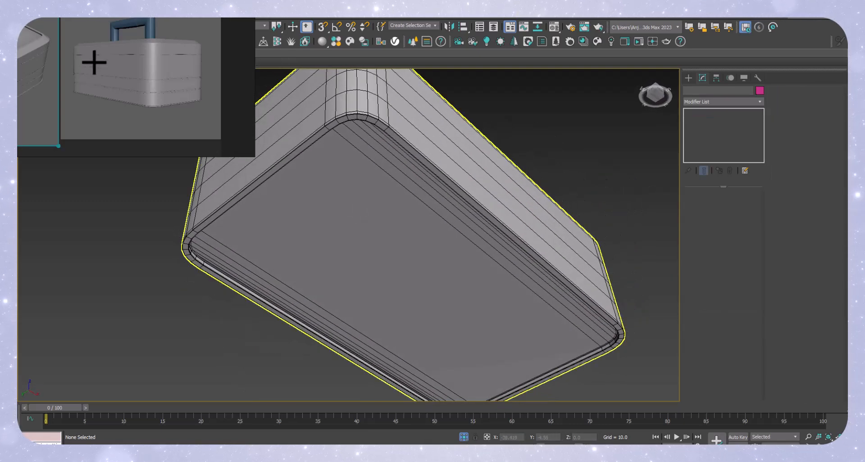
{"action": "scroll", "coordinate": [92, 68], "scroll_direction": "down", "scroll_amount": 5}
{"action": "middle_click_drag", "start_coordinate": [43, 70], "coordinate": [125, 107]}
{"action": "scroll", "coordinate": [121, 112], "scroll_direction": "up", "scroll_amount": 7}
{"action": "scroll", "coordinate": [108, 96], "scroll_direction": "up", "scroll_amount": 2}
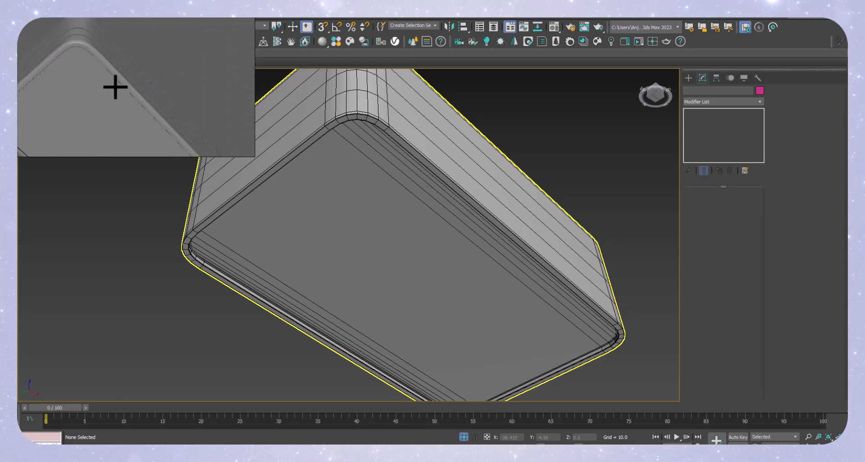
{"action": "scroll", "coordinate": [132, 80], "scroll_direction": "down", "scroll_amount": 8}
Step: End the body's isolation and delete the TurboSmooth modifier from the cap
{"action": "middle_click_drag", "start_coordinate": [436, 191], "coordinate": [435, 323], "text": "alt"}
{"action": "left_click", "coordinate": [462, 436]}
{"action": "scroll", "coordinate": [435, 285], "scroll_direction": "down", "scroll_amount": 2}
{"action": "middle_click_drag", "start_coordinate": [401, 354], "coordinate": [436, 291]}
{"action": "scroll", "coordinate": [425, 283], "scroll_direction": "up", "scroll_amount": 5}
{"action": "left_click", "coordinate": [424, 281]}
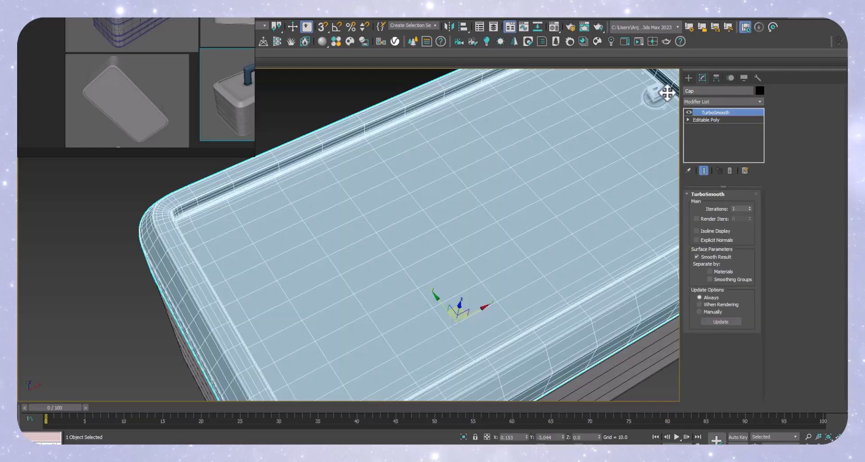
{"action": "right_click", "coordinate": [710, 113]}
{"action": "left_click", "coordinate": [729, 128]}
{"action": "scroll", "coordinate": [357, 258], "scroll_direction": "down", "scroll_amount": 5}
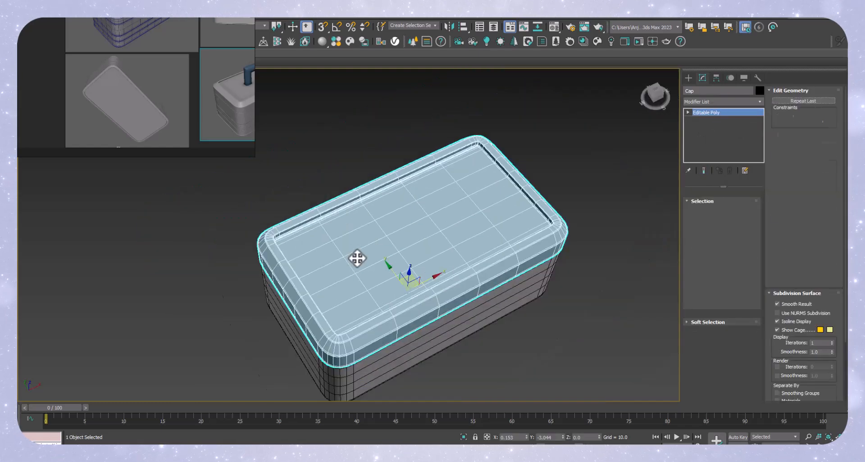
{"action": "middle_click_drag", "start_coordinate": [366, 278], "coordinate": [383, 290], "text": "alt"}
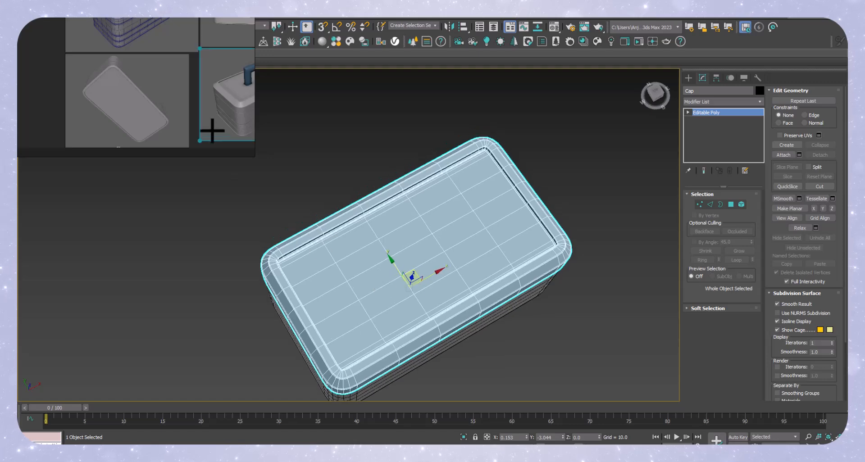
Step: Examine in the reference image how the handle's base meets the cap
{"action": "scroll", "coordinate": [161, 117], "scroll_direction": "down", "scroll_amount": 5}
{"action": "scroll", "coordinate": [203, 93], "scroll_direction": "up", "scroll_amount": 10}
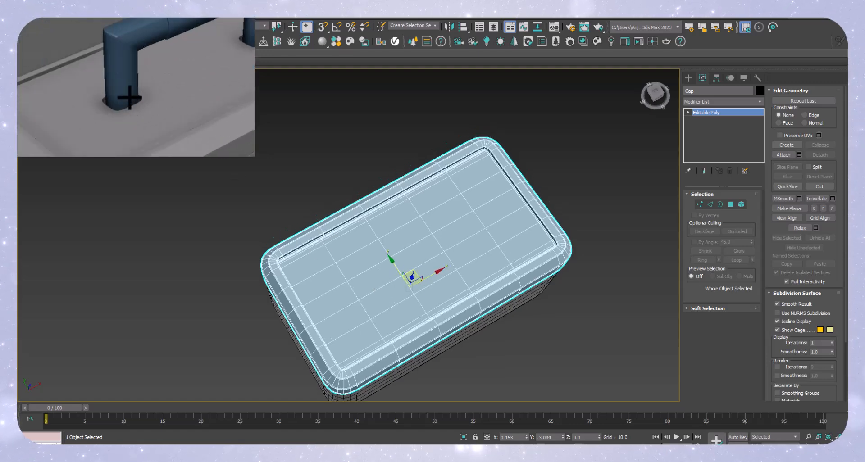
{"action": "scroll", "coordinate": [124, 103], "scroll_direction": "down", "scroll_amount": 3}
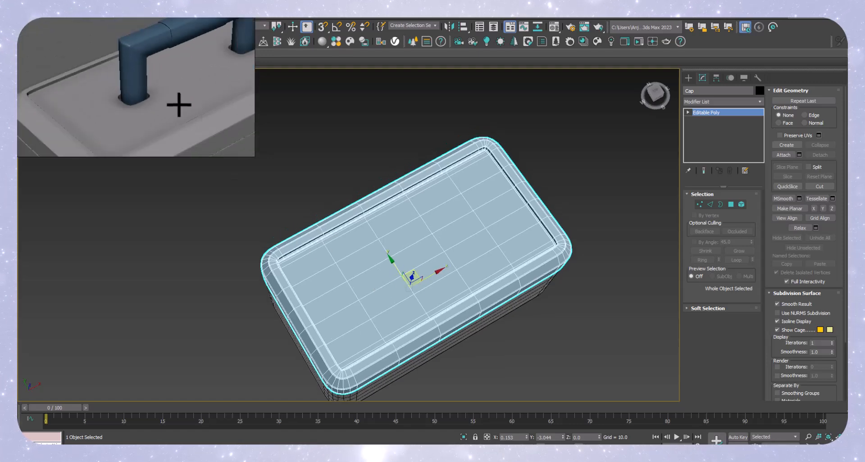
Step: Inspect both handle legs and the recessed sockets around them in the reference image
{"action": "scroll", "coordinate": [207, 106], "scroll_direction": "up", "scroll_amount": 2}
{"action": "scroll", "coordinate": [160, 73], "scroll_direction": "up", "scroll_amount": 2}
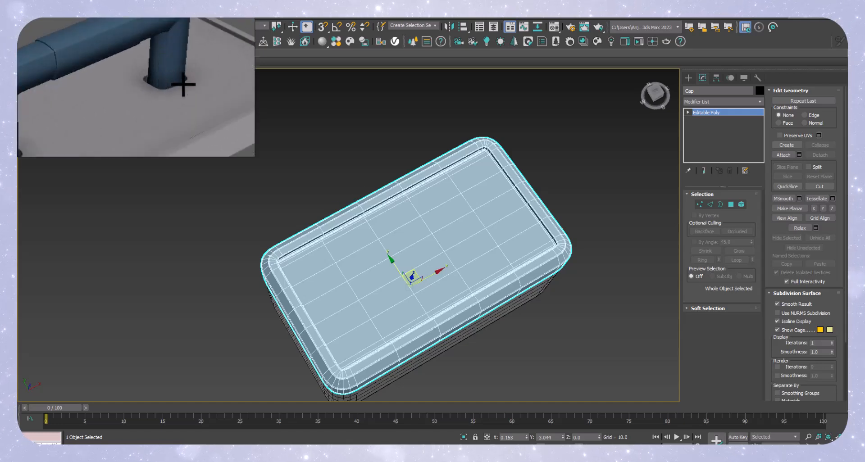
{"action": "scroll", "coordinate": [189, 82], "scroll_direction": "down", "scroll_amount": 3}
{"action": "scroll", "coordinate": [180, 83], "scroll_direction": "up", "scroll_amount": 2}
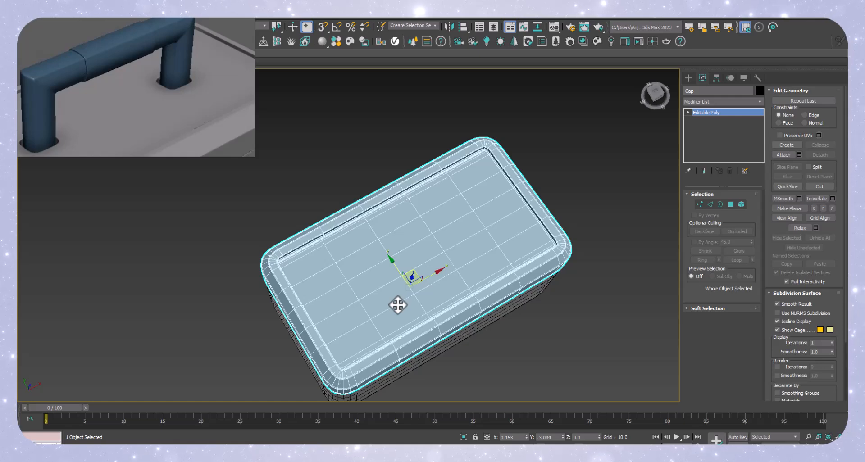
{"action": "mouse_move", "coordinate": [343, 297]}
{"action": "middle_mouse_down"}
{"action": "mouse_move", "coordinate": [386, 282]}
{"action": "mouse_move", "coordinate": [293, 296]}
{"action": "mouse_move", "coordinate": [335, 285]}
{"action": "middle_mouse_up"}
{"action": "scroll", "coordinate": [129, 135], "scroll_direction": "down", "scroll_amount": 4}
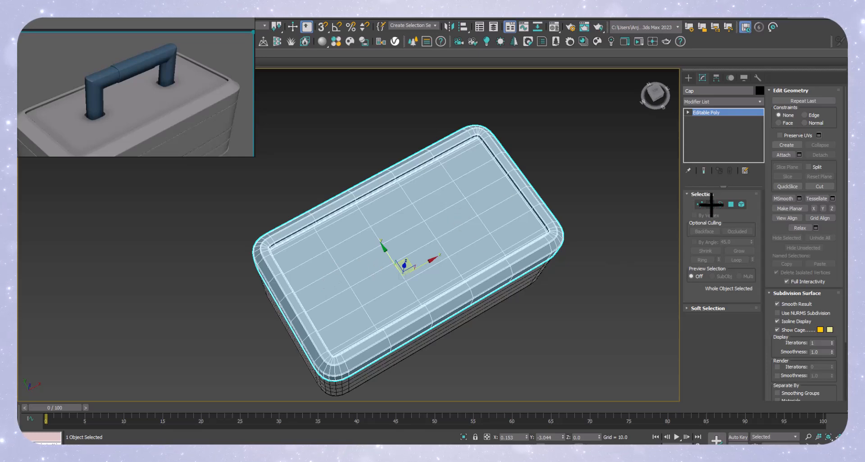
Step: Connect the edge rings across the two columns flanking the cap's central column with one segment each
{"action": "left_click", "coordinate": [710, 205]}
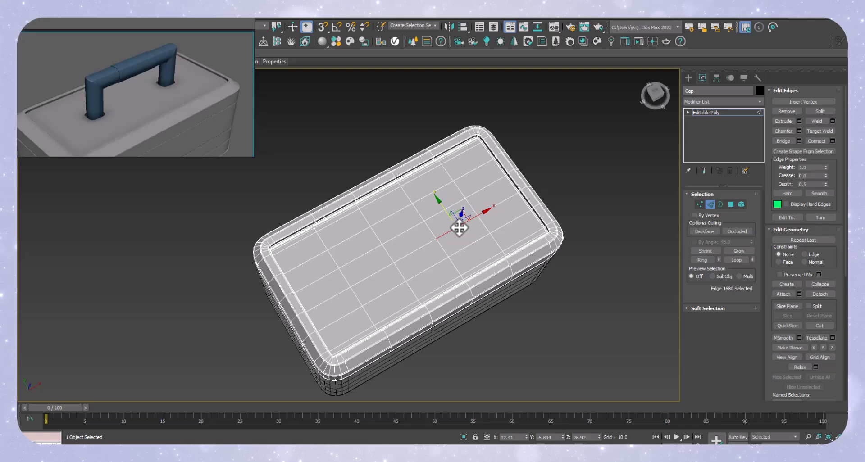
{"action": "double_click", "coordinate": [459, 227]}
{"action": "key", "text": "ctrl+shift+e"}
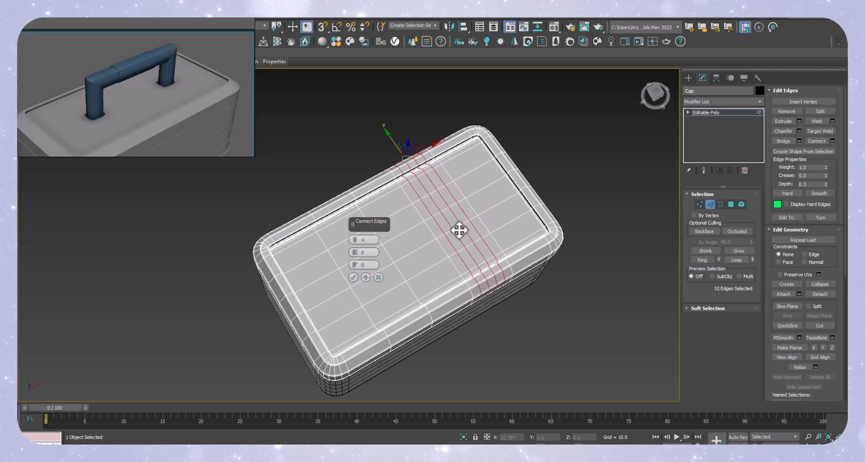
{"action": "left_click", "coordinate": [353, 277]}
{"action": "left_click", "coordinate": [362, 281]}
{"action": "double_click", "coordinate": [365, 280]}
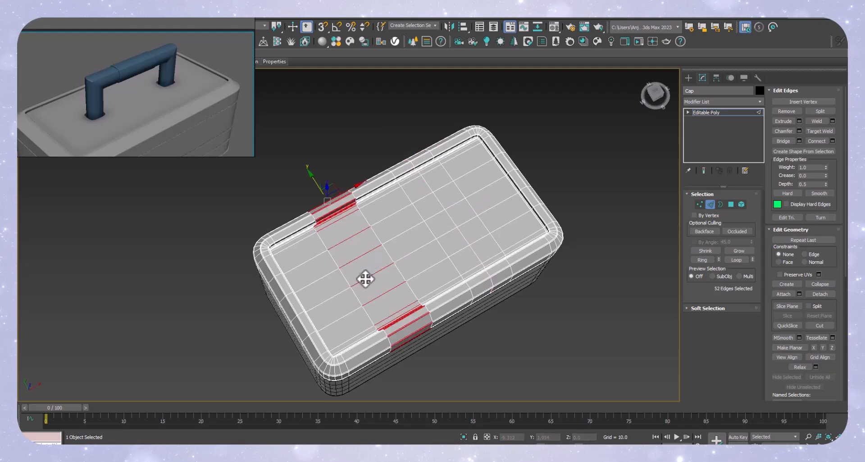
{"action": "key", "text": "ctrl+shift+e"}
{"action": "left_click", "coordinate": [357, 273]}
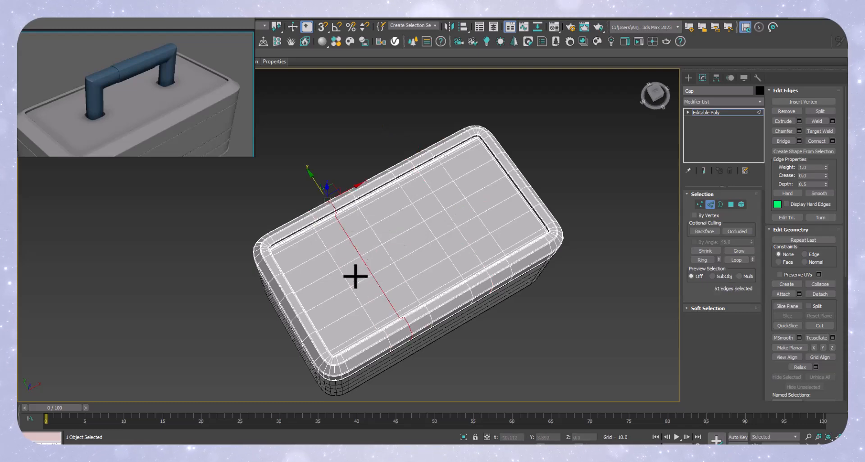
Step: Connect the edge ring across the cap's central column with 1 segment, slide 0 and pinch 0, and clear the edge selection
{"action": "left_click", "coordinate": [407, 232]}
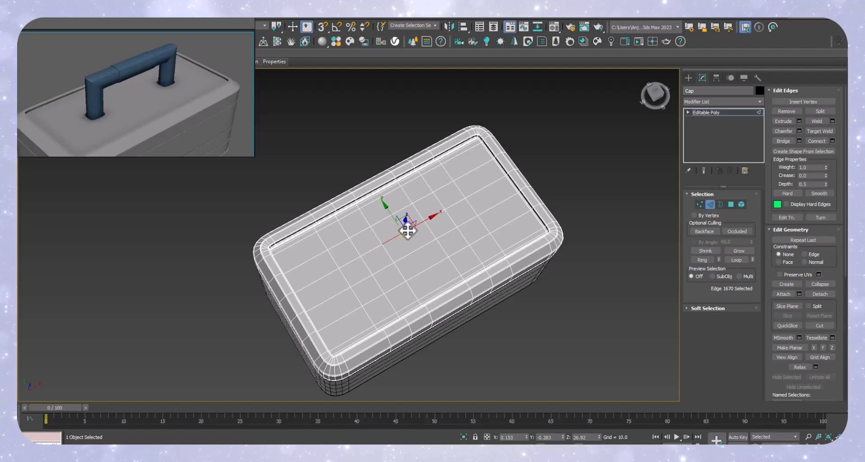
{"action": "double_click", "coordinate": [408, 231]}
{"action": "key", "text": "ctrl+shift+e"}
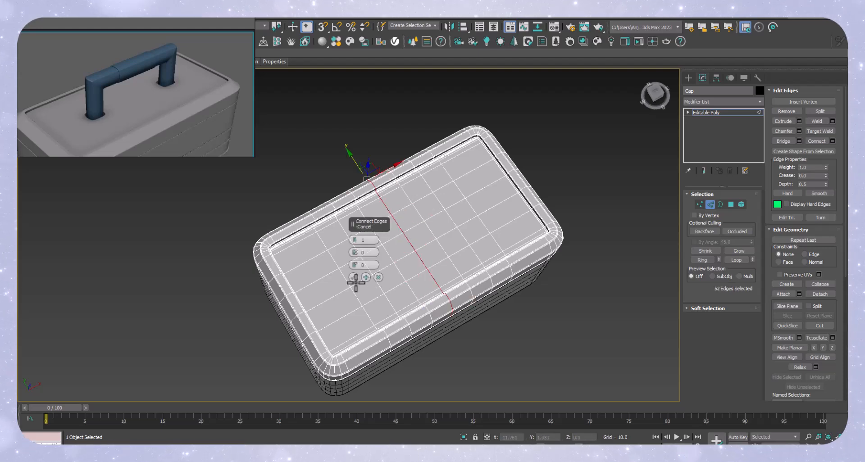
{"action": "left_click", "coordinate": [354, 277]}
{"action": "mouse_move", "coordinate": [404, 295]}
{"action": "middle_mouse_down", "text": "alt"}
{"action": "mouse_move", "coordinate": [402, 320]}
{"action": "mouse_move", "coordinate": [402, 302]}
{"action": "middle_mouse_up", "text": "alt"}
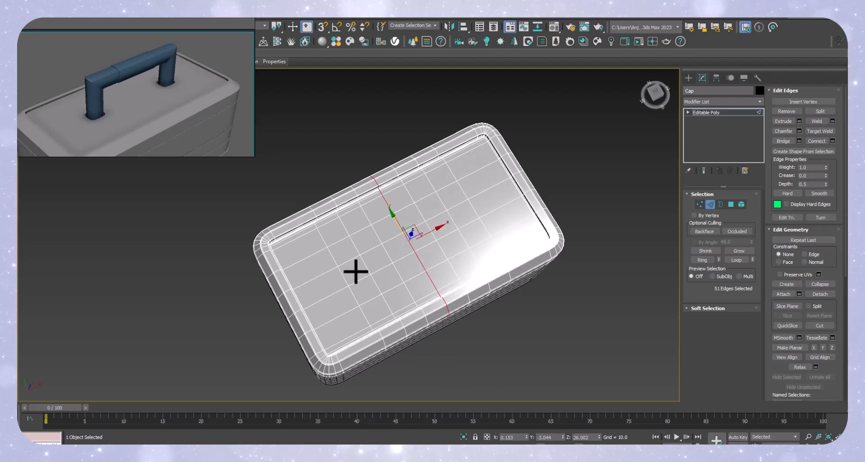
{"action": "left_click", "coordinate": [356, 272]}
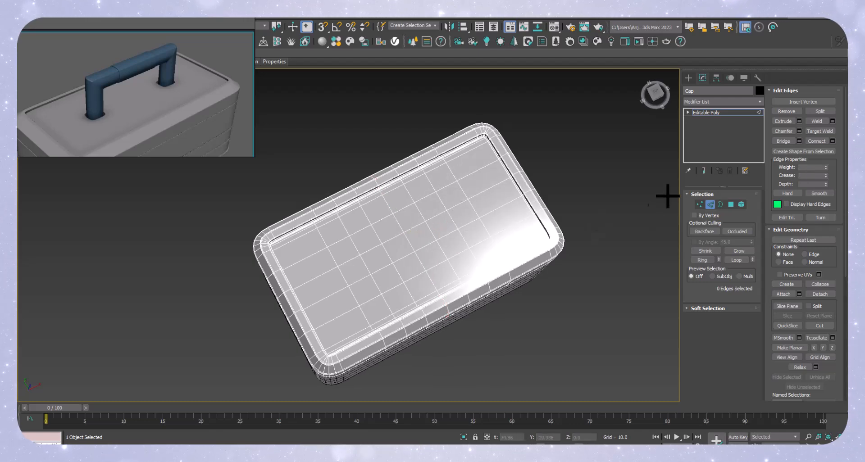
Step: Inset the two cap polygons where the handle legs enter by 0.493
{"action": "left_click", "coordinate": [730, 205]}
{"action": "left_click", "coordinate": [347, 270]}
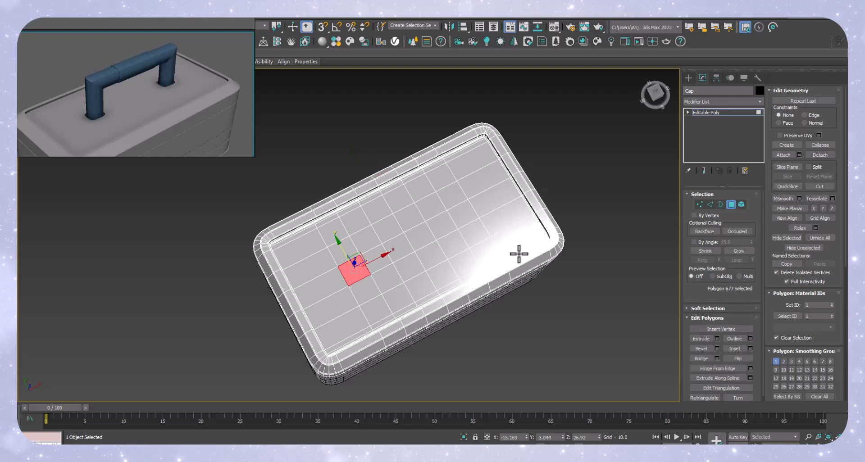
{"action": "scroll", "coordinate": [466, 220], "scroll_direction": "up", "scroll_amount": 3}
{"action": "left_click", "coordinate": [461, 208], "text": "ctrl"}
{"action": "middle_click_drag", "start_coordinate": [408, 282], "coordinate": [475, 281]}
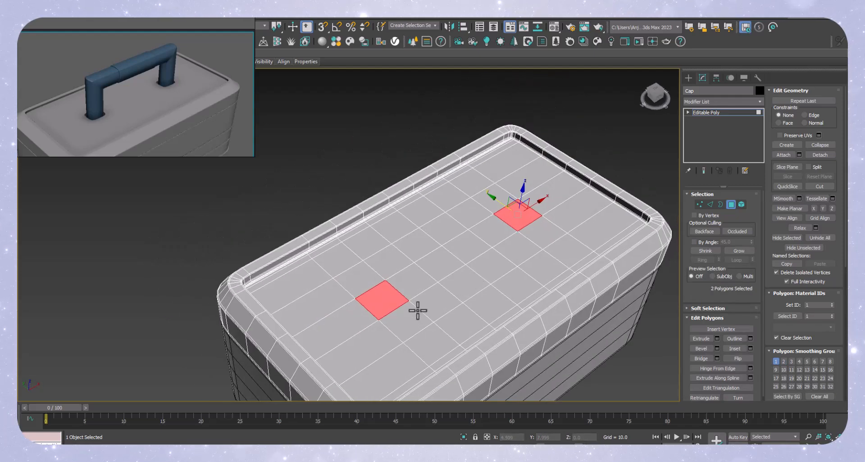
{"action": "scroll", "coordinate": [418, 311], "scroll_direction": "up", "scroll_amount": 2}
{"action": "key", "text": "shift+i"}
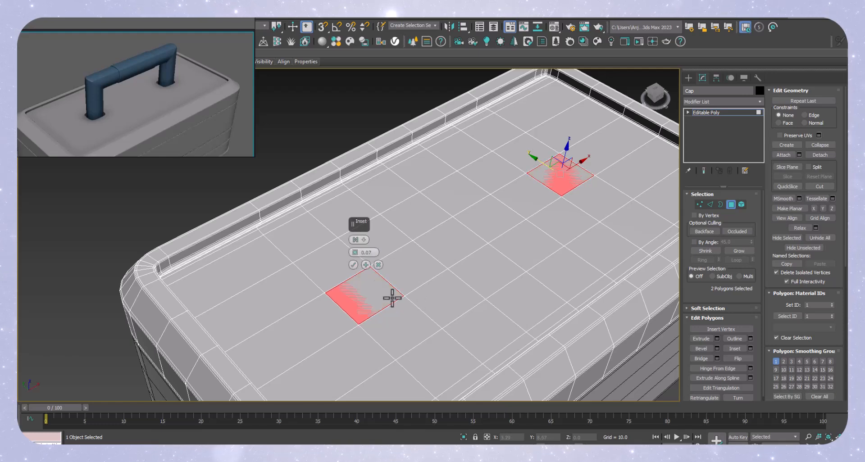
{"action": "left_click_drag", "start_coordinate": [355, 248], "coordinate": [358, 234]}
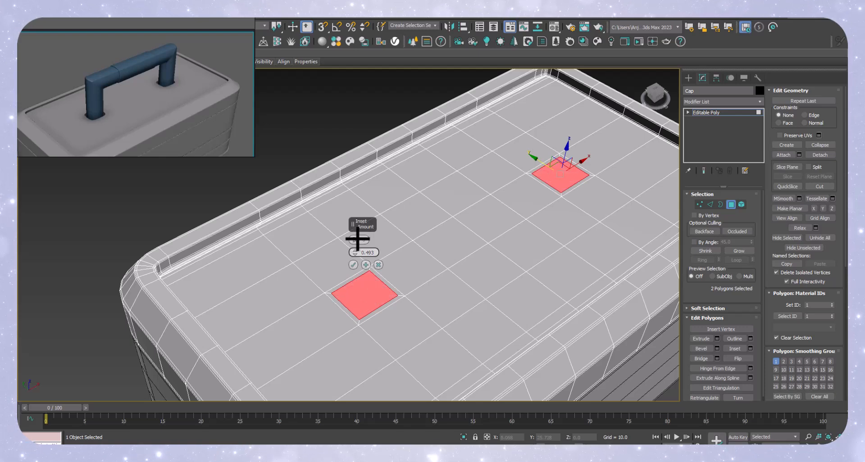
{"action": "left_click", "coordinate": [355, 265]}
Step: Extrude the two inset polygons into the cap with a height of -2.3 to form the handle sockets
{"action": "scroll", "coordinate": [363, 283], "scroll_direction": "up", "scroll_amount": 5}
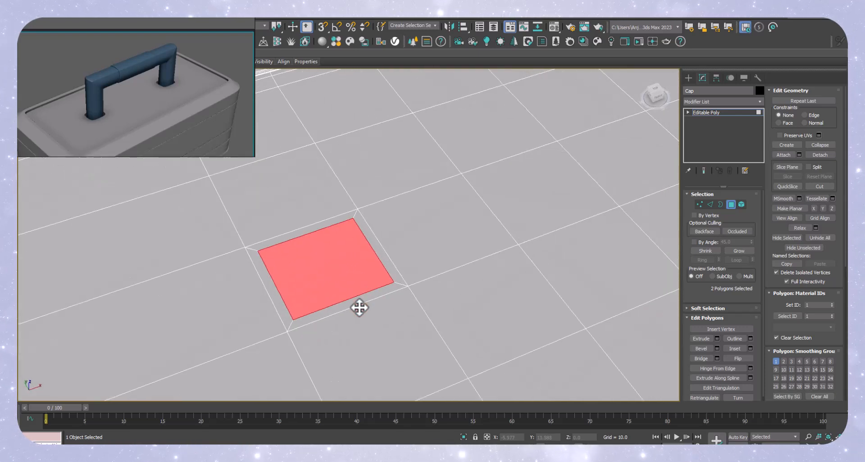
{"action": "scroll", "coordinate": [363, 315], "scroll_direction": "down", "scroll_amount": 10}
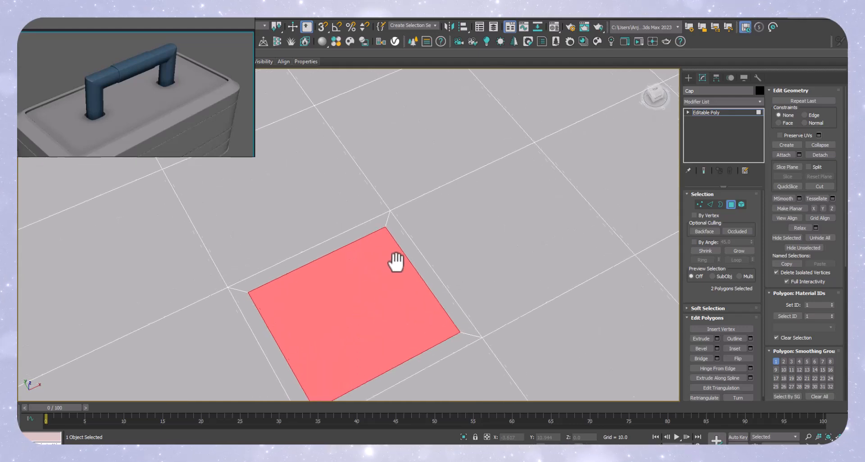
{"action": "scroll", "coordinate": [362, 222], "scroll_direction": "up", "scroll_amount": 3}
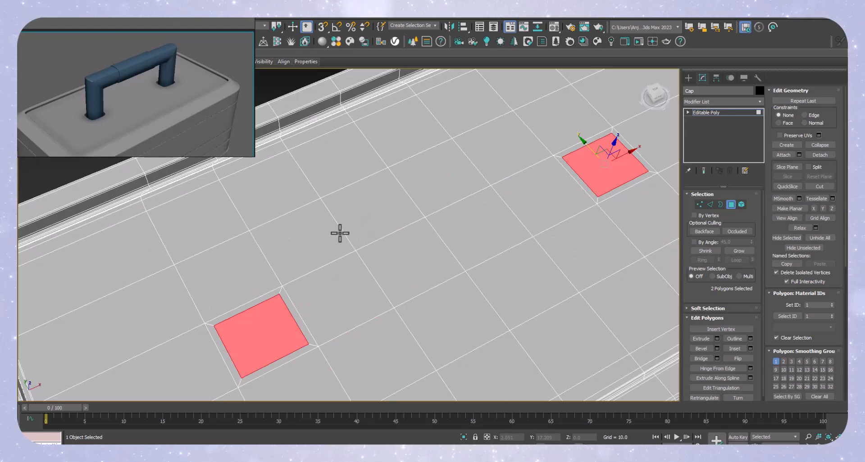
{"action": "key", "text": "shift+e"}
{"action": "middle_click_drag", "start_coordinate": [255, 328], "coordinate": [285, 295], "text": "alt"}
{"action": "left_click_drag", "start_coordinate": [355, 259], "coordinate": [355, 259]}
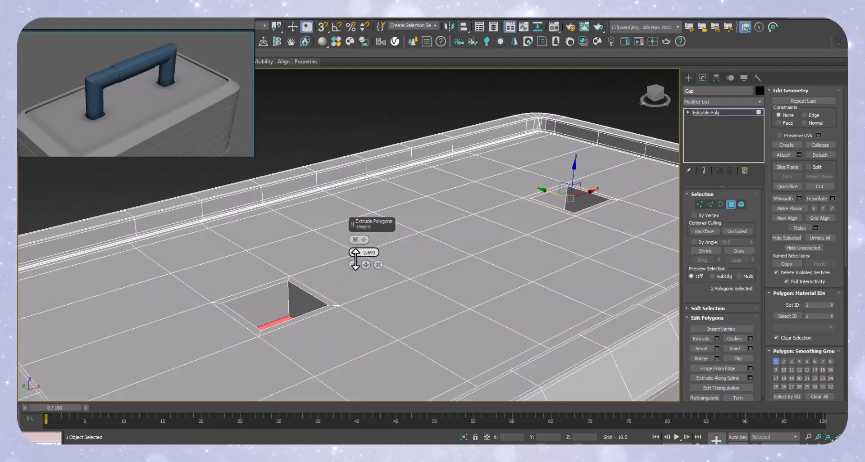
{"action": "middle_click_drag", "start_coordinate": [307, 299], "coordinate": [307, 325], "text": "alt"}
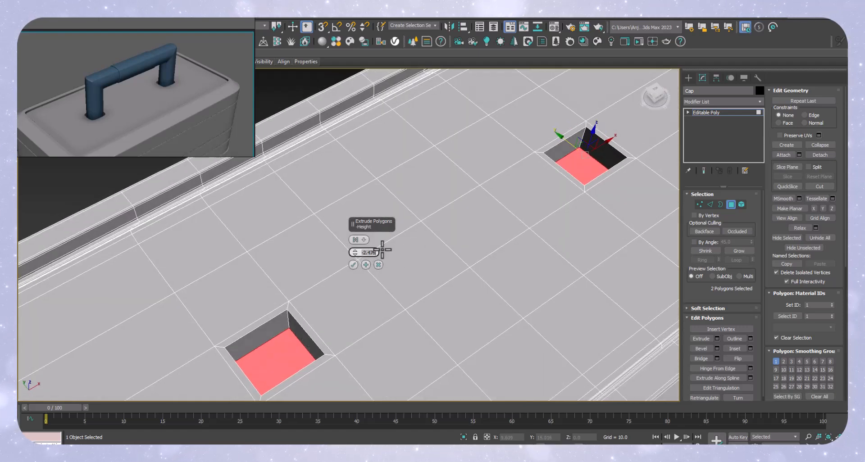
{"action": "key", "text": "Return"}
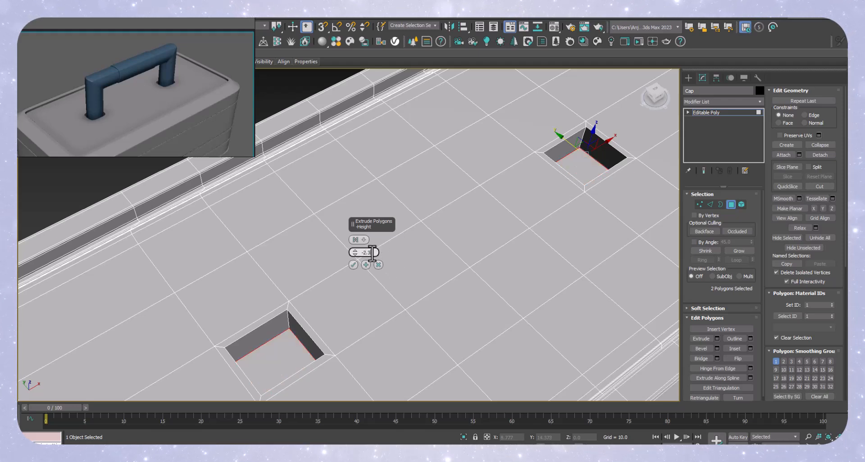
{"action": "type", "text": "-2.3"}
{"action": "key", "text": "Return"}
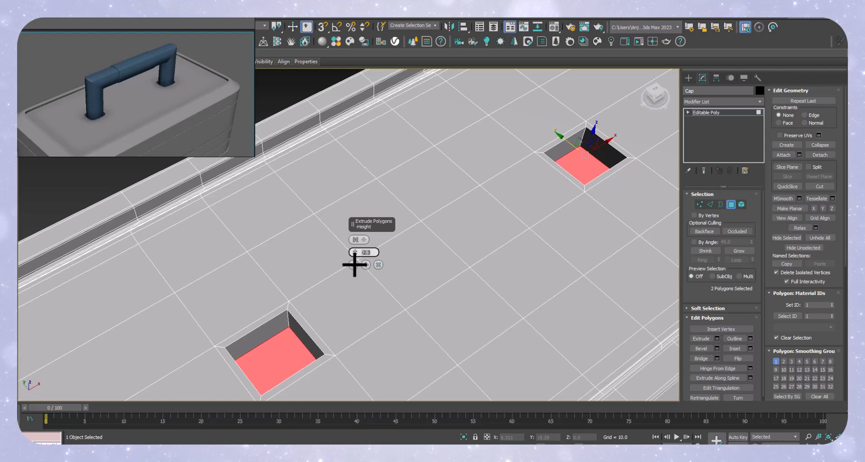
{"action": "left_click", "coordinate": [355, 264]}
Step: Inset the floor polygons of both handle sockets slightly to form a narrow border
{"action": "scroll", "coordinate": [282, 338], "scroll_direction": "up", "scroll_amount": 5}
{"action": "key", "text": "shift+i"}
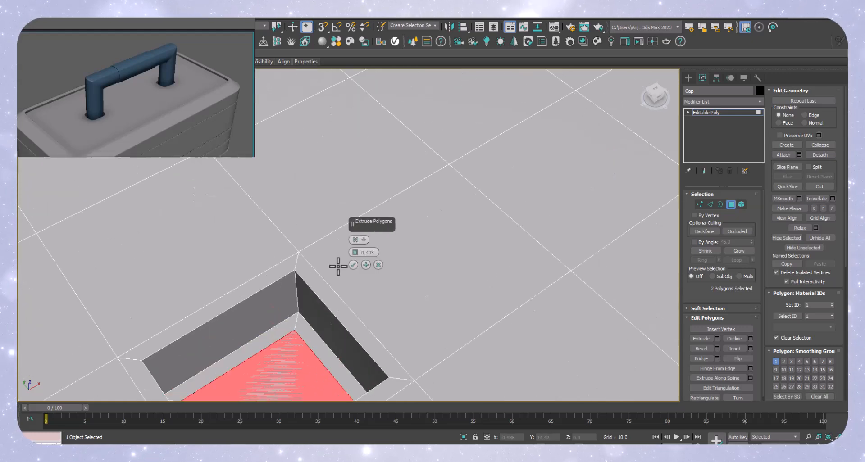
{"action": "mouse_move", "coordinate": [354, 253]}
{"action": "left_mouse_down"}
{"action": "mouse_move", "coordinate": [350, 276]}
{"action": "mouse_move", "coordinate": [350, 266]}
{"action": "left_mouse_up"}
{"action": "left_click", "coordinate": [354, 265]}
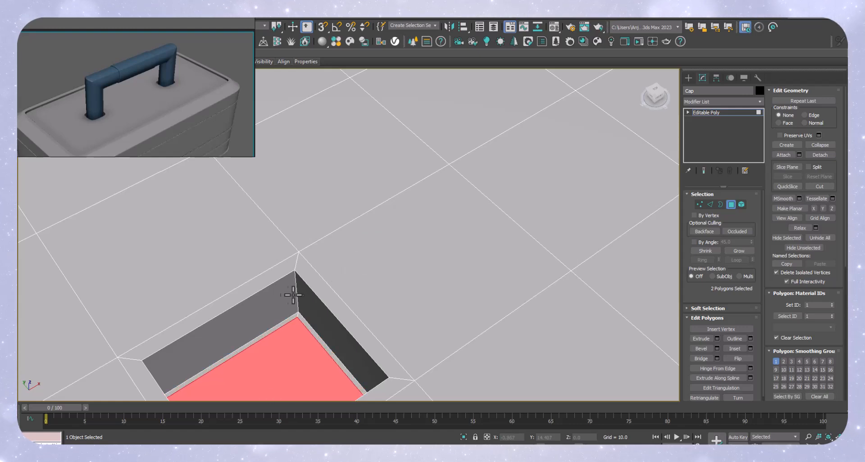
Step: Select the edge chains running down three corners of the first handle socket
{"action": "key", "text": "ctrl+a"}
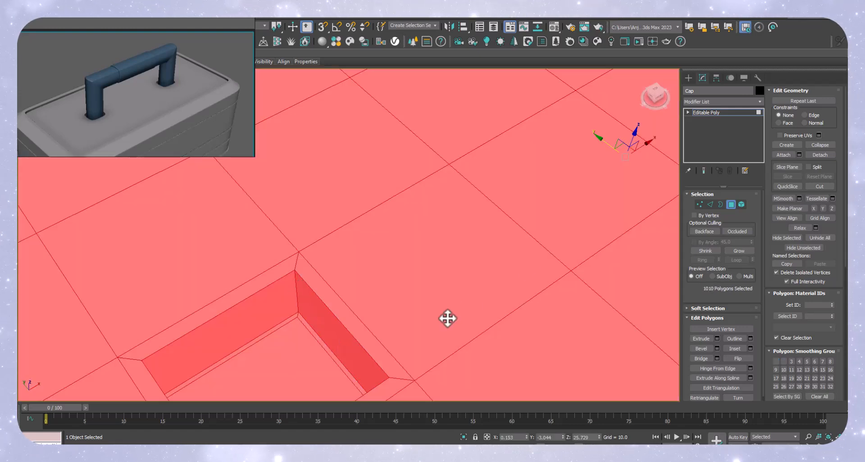
{"action": "key", "text": "2"}
{"action": "double_click", "coordinate": [297, 284]}
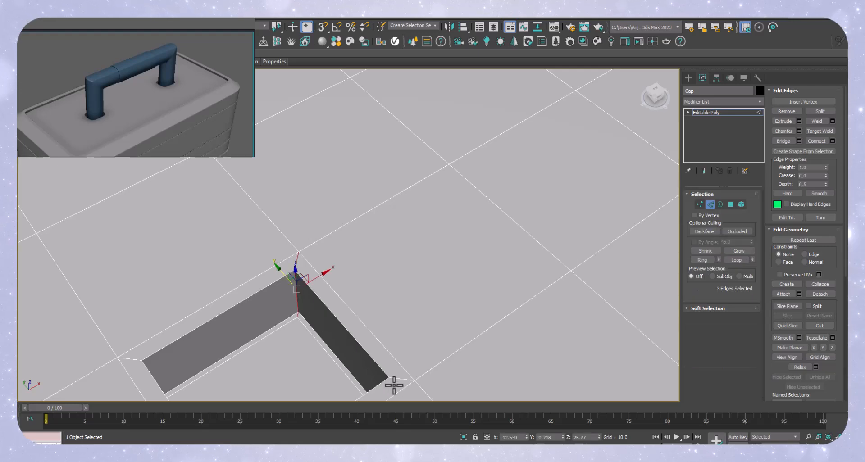
{"action": "double_click", "coordinate": [390, 378], "text": "ctrl"}
{"action": "double_click", "coordinate": [127, 359], "text": "ctrl"}
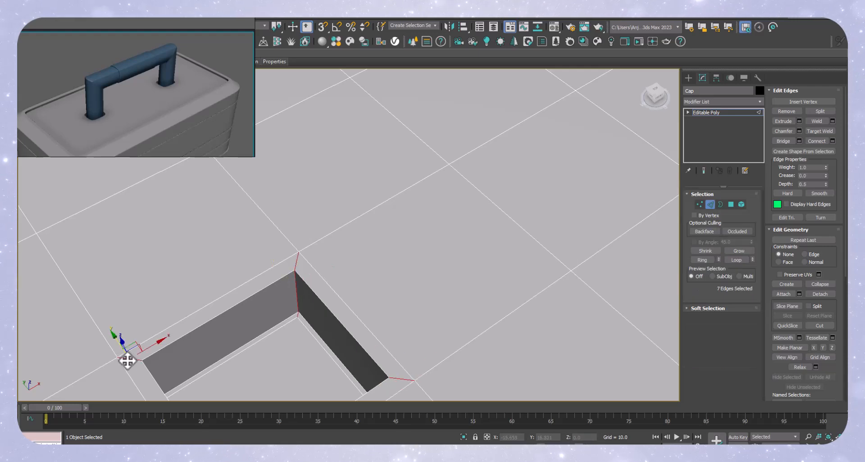
Step: Add the edge chain at the first socket's fourth corner, excluding the wrongly picked rim edge from the selection
{"action": "scroll", "coordinate": [363, 236], "scroll_direction": "down", "scroll_amount": 5}
{"action": "middle_click_drag", "start_coordinate": [363, 236], "coordinate": [359, 298], "text": "alt"}
{"action": "scroll", "coordinate": [337, 310], "scroll_direction": "up", "scroll_amount": 3}
{"action": "scroll", "coordinate": [337, 314], "scroll_direction": "up", "scroll_amount": 2}
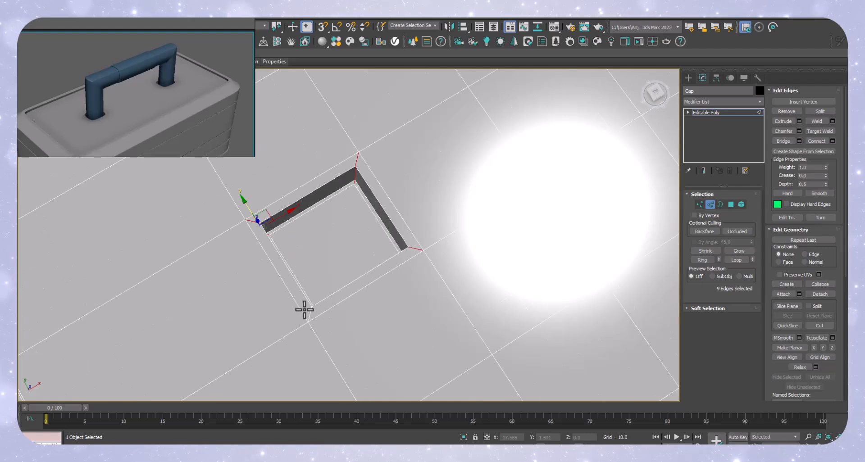
{"action": "left_click", "coordinate": [307, 313], "text": "ctrl"}
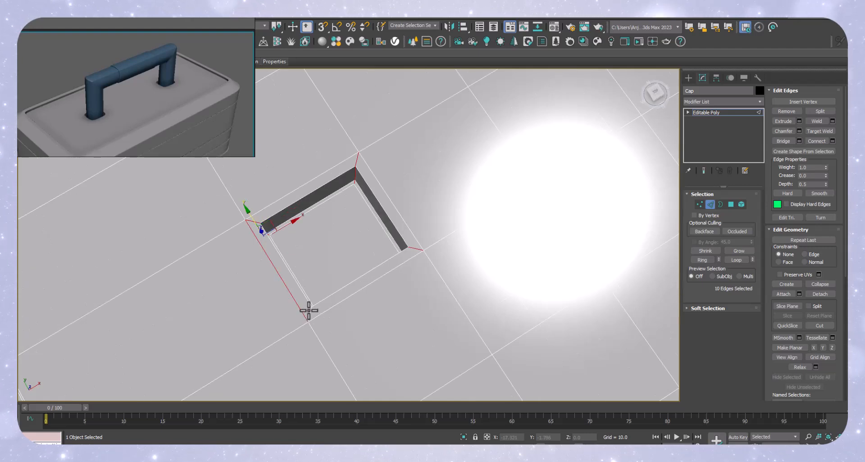
{"action": "scroll", "coordinate": [308, 311], "scroll_direction": "up", "scroll_amount": 4}
{"action": "left_click", "coordinate": [312, 309], "text": "alt"}
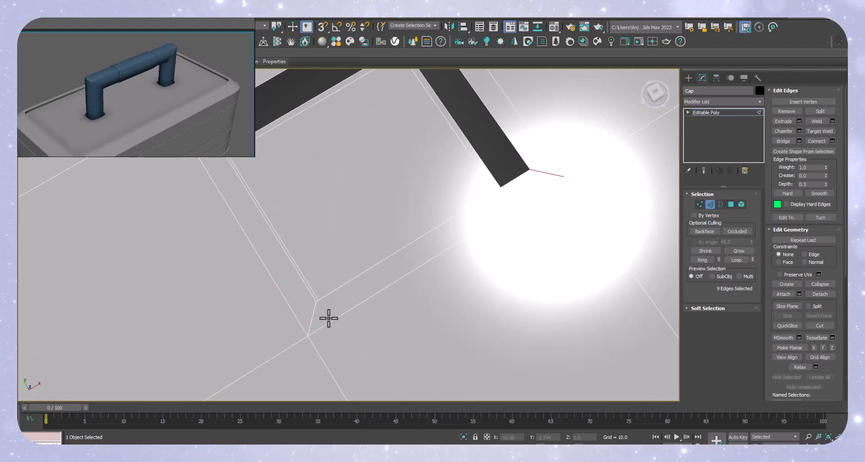
{"action": "double_click", "coordinate": [314, 315], "text": "ctrl"}
{"action": "scroll", "coordinate": [387, 334], "scroll_direction": "down", "scroll_amount": 4}
{"action": "middle_click_drag", "start_coordinate": [450, 329], "coordinate": [398, 311], "text": "alt"}
{"action": "scroll", "coordinate": [378, 266], "scroll_direction": "up", "scroll_amount": 4}
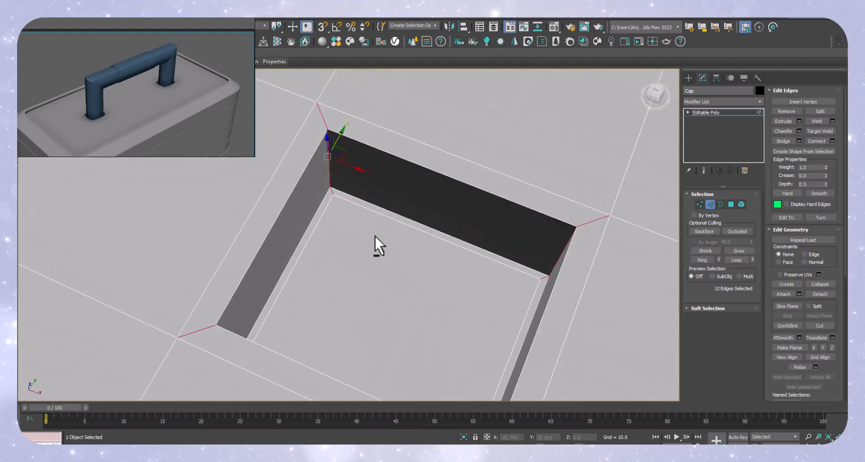
Step: Add the edge chains running down the first two corners of the second handle socket to the edge selection
{"action": "middle_click_drag", "start_coordinate": [375, 235], "coordinate": [375, 253], "text": "alt"}
{"action": "scroll", "coordinate": [375, 254], "scroll_direction": "down", "scroll_amount": 5}
{"action": "middle_click_drag", "start_coordinate": [525, 284], "coordinate": [271, 239]}
{"action": "middle_click_drag", "start_coordinate": [386, 275], "coordinate": [354, 237]}
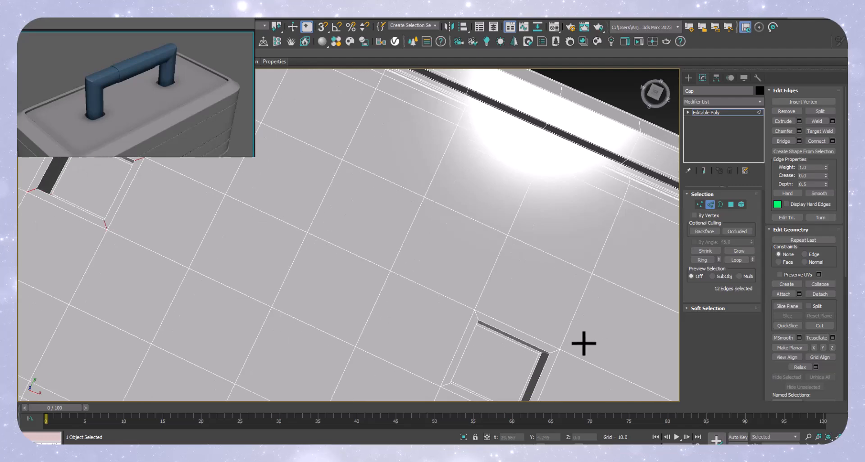
{"action": "scroll", "coordinate": [563, 353], "scroll_direction": "up", "scroll_amount": 4}
{"action": "double_click", "coordinate": [404, 271], "text": "ctrl"}
{"action": "scroll", "coordinate": [513, 356], "scroll_direction": "up", "scroll_amount": 2}
{"action": "middle_click_drag", "start_coordinate": [513, 356], "coordinate": [521, 247], "text": "alt"}
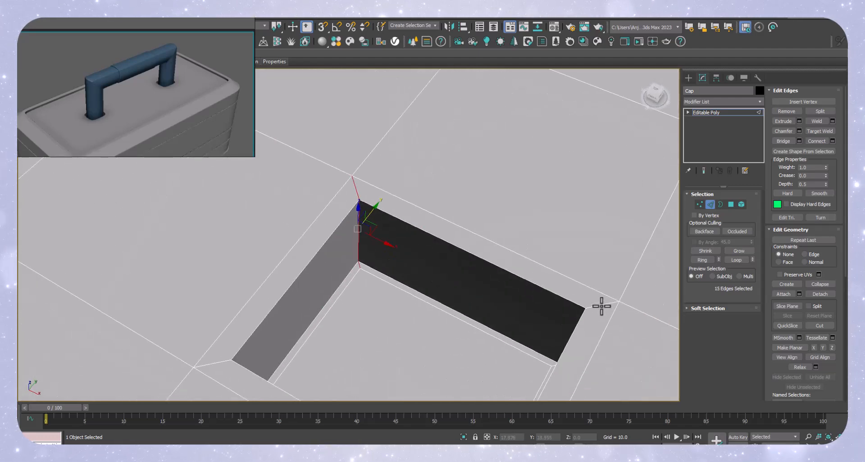
{"action": "double_click", "coordinate": [601, 306], "text": "ctrl"}
Step: Add the edge chains at the second handle socket's remaining two corners to the selection
{"action": "scroll", "coordinate": [539, 288], "scroll_direction": "down", "scroll_amount": 4}
{"action": "middle_click_drag", "start_coordinate": [531, 306], "coordinate": [540, 343], "text": "alt"}
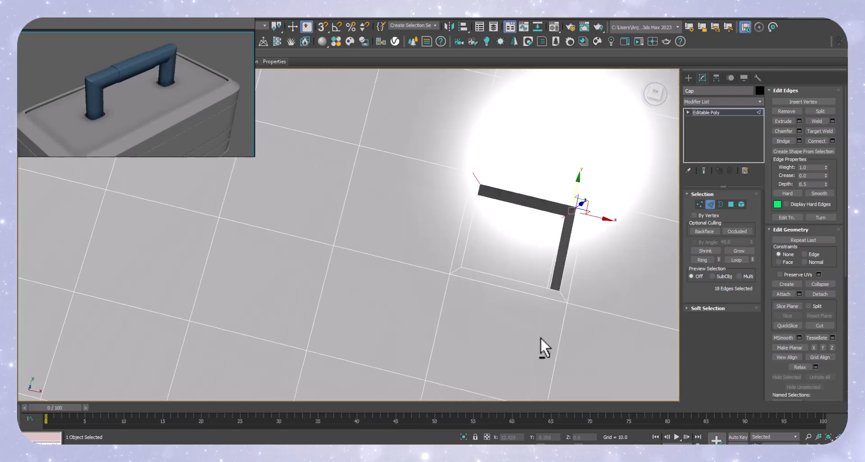
{"action": "scroll", "coordinate": [561, 293], "scroll_direction": "up", "scroll_amount": 3}
{"action": "double_click", "coordinate": [540, 294], "text": "ctrl"}
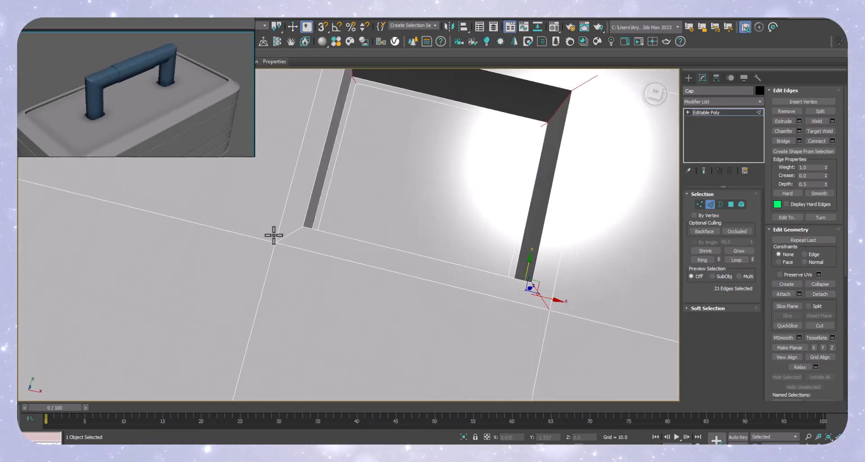
{"action": "scroll", "coordinate": [392, 272], "scroll_direction": "down", "scroll_amount": 4}
{"action": "middle_click_drag", "start_coordinate": [392, 272], "coordinate": [463, 303], "text": "alt"}
{"action": "middle_click_drag", "start_coordinate": [324, 166], "coordinate": [523, 343]}
{"action": "scroll", "coordinate": [485, 222], "scroll_direction": "up", "scroll_amount": 4}
{"action": "middle_click_drag", "start_coordinate": [441, 187], "coordinate": [438, 211], "text": "alt"}
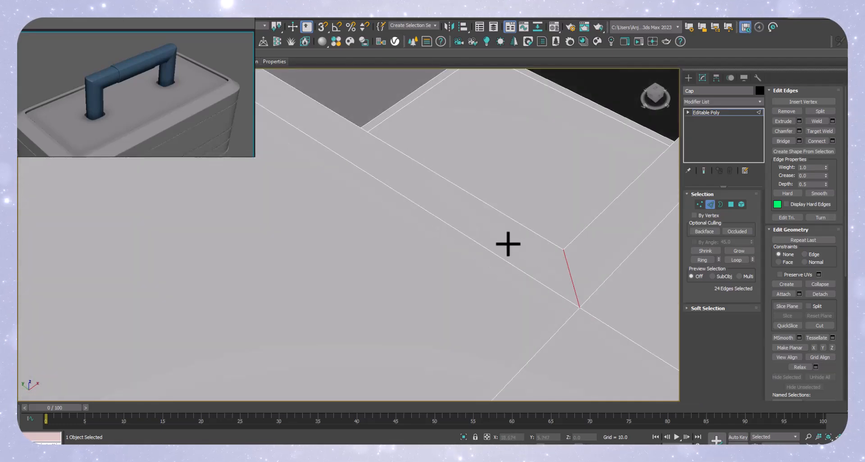
Step: Start a chamfer of 0.1 on both sockets' corner edges with the open gap off, 1 segment, depth 1.0 and end bias 0.0
{"action": "scroll", "coordinate": [532, 254], "scroll_direction": "down", "scroll_amount": 5}
{"action": "scroll", "coordinate": [500, 244], "scroll_direction": "down", "scroll_amount": 3}
{"action": "middle_click_drag", "start_coordinate": [468, 283], "coordinate": [499, 222], "text": "alt"}
{"action": "scroll", "coordinate": [499, 222], "scroll_direction": "down", "scroll_amount": 2}
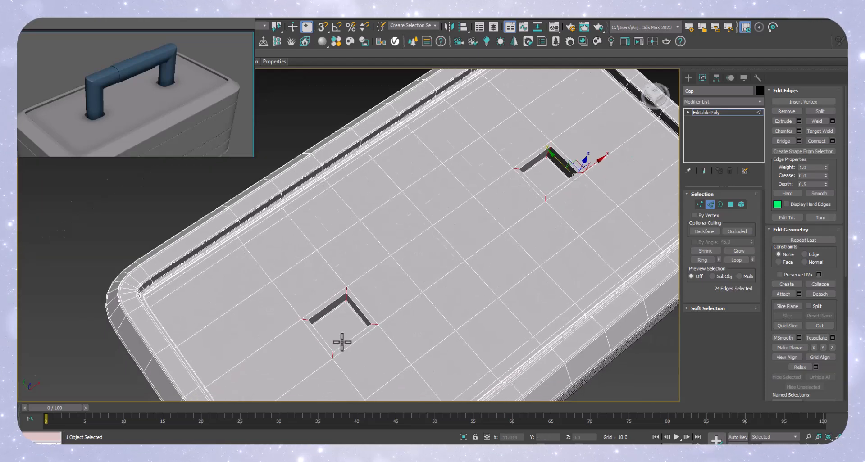
{"action": "scroll", "coordinate": [343, 325], "scroll_direction": "up", "scroll_amount": 5}
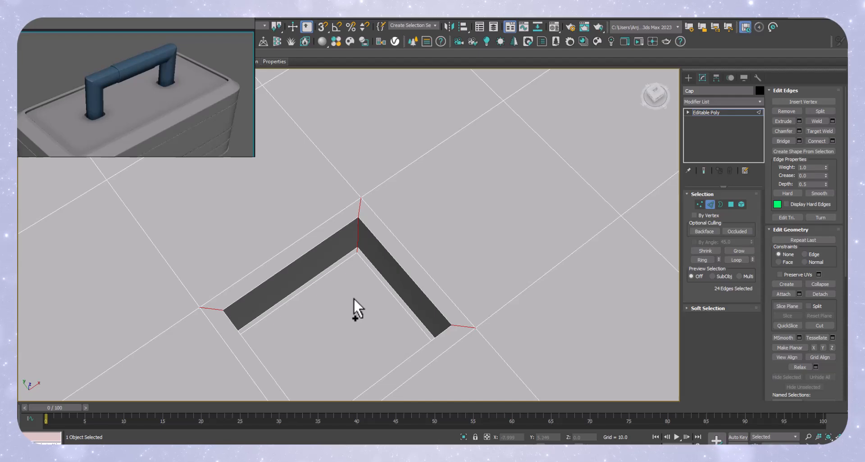
{"action": "key", "text": "ctrl+shift+c"}
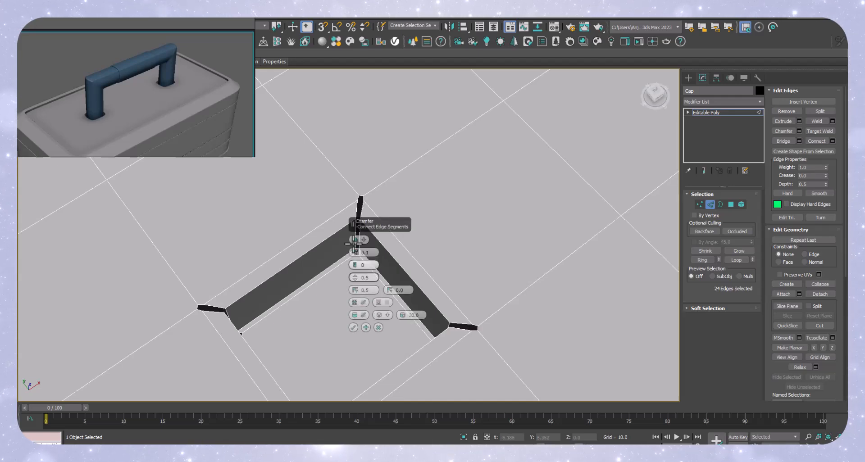
{"action": "scroll", "coordinate": [216, 309], "scroll_direction": "up", "scroll_amount": 3}
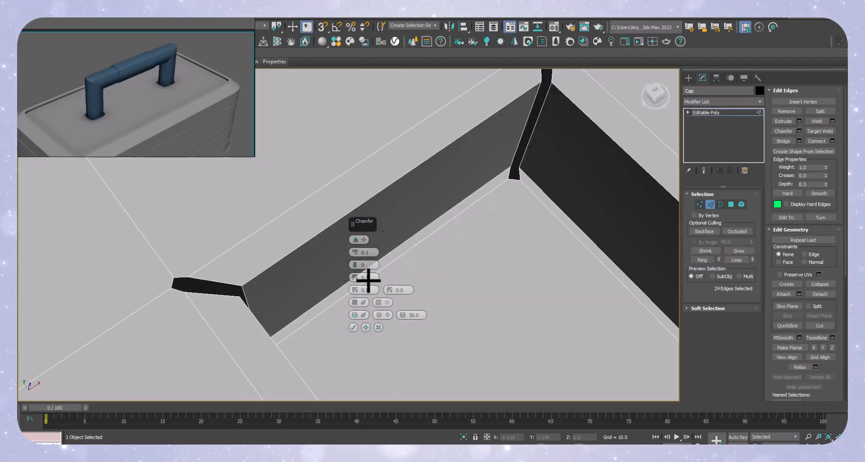
{"action": "left_click", "coordinate": [363, 303]}
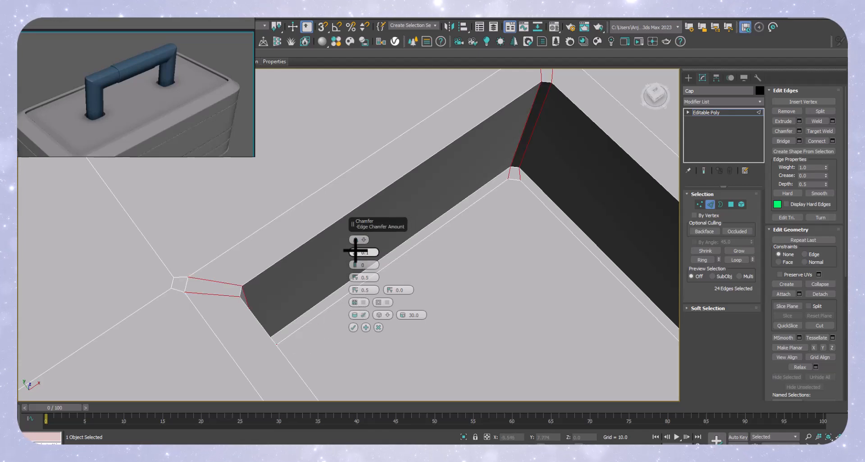
{"action": "left_click_drag", "start_coordinate": [354, 261], "coordinate": [354, 261]}
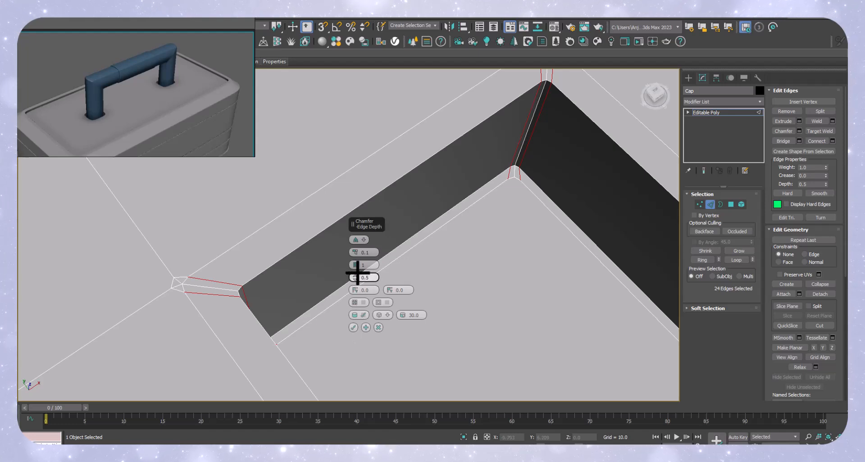
{"action": "left_click_drag", "start_coordinate": [356, 275], "coordinate": [360, 366]}
{"action": "left_click_drag", "start_coordinate": [389, 398], "coordinate": [368, 116]}
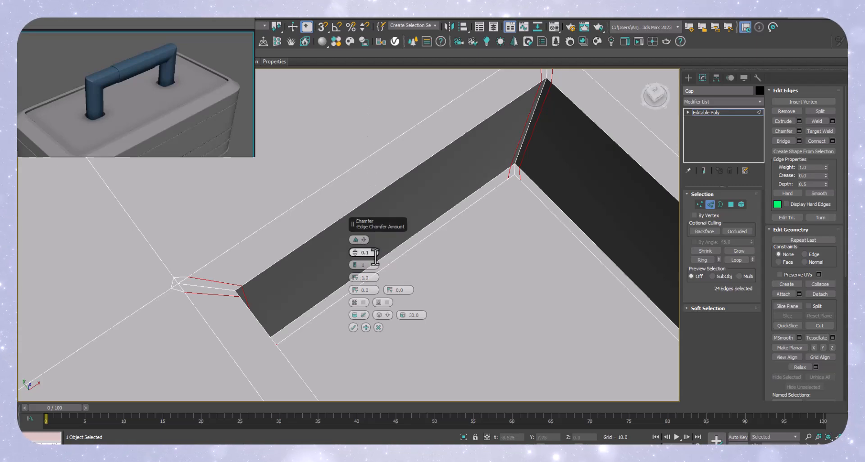
Step: Try the Quad chamfer type with an edge tension of 0.0, and the Tri type, on the socket corner edges
{"action": "left_click", "coordinate": [363, 239]}
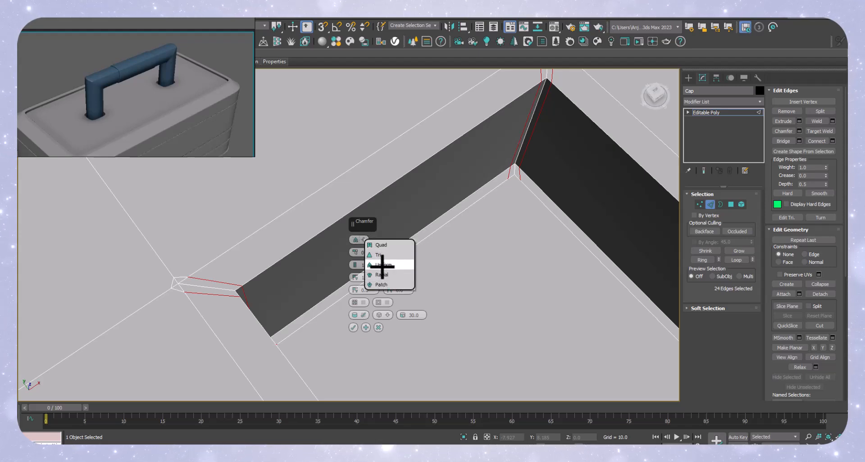
{"action": "left_click", "coordinate": [382, 265]}
{"action": "left_click", "coordinate": [363, 239]}
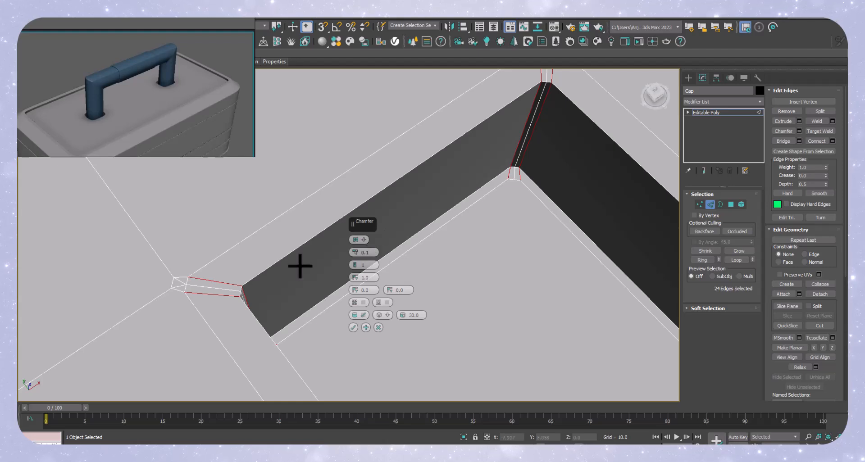
{"action": "scroll", "coordinate": [206, 292], "scroll_direction": "up", "scroll_amount": 3}
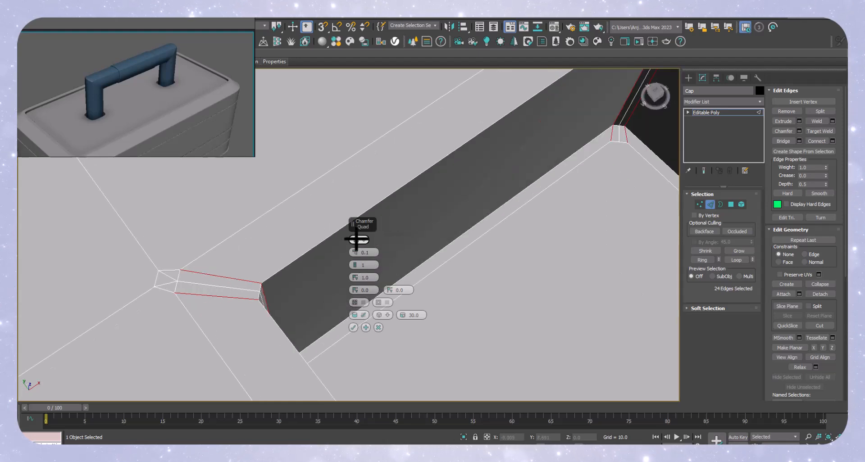
{"action": "left_click_drag", "start_coordinate": [355, 278], "coordinate": [496, 115]}
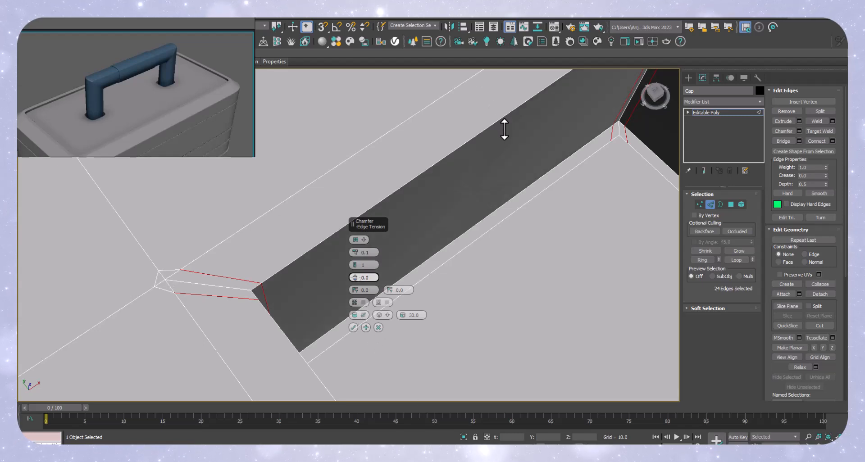
{"action": "left_click", "coordinate": [359, 240]}
{"action": "left_click", "coordinate": [387, 257]}
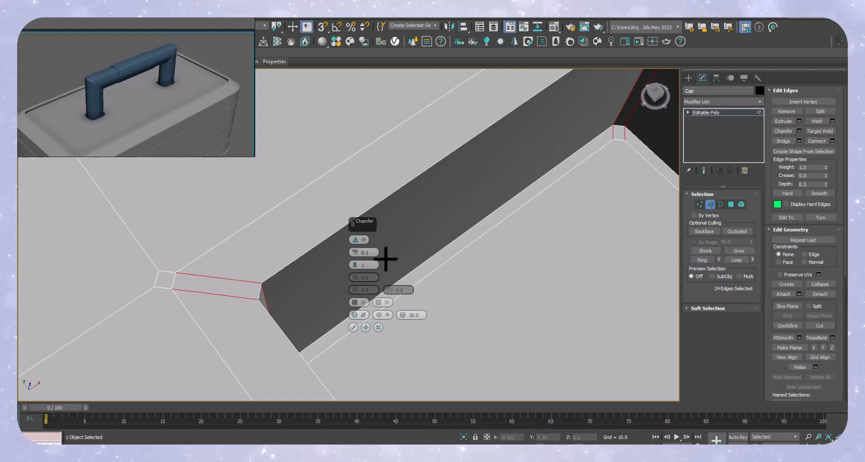
{"action": "left_click_drag", "start_coordinate": [356, 264], "coordinate": [145, 294]}
{"action": "scroll", "coordinate": [164, 275], "scroll_direction": "down", "scroll_amount": 5}
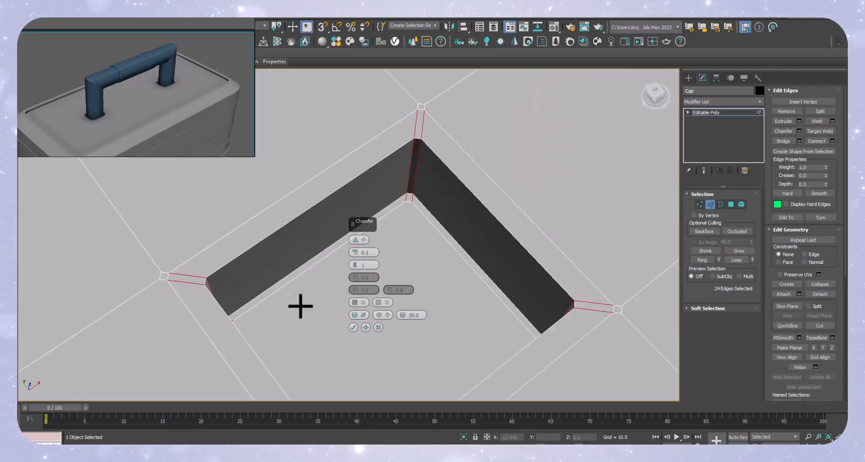
Step: Compare the Quad type once more and apply the chamfer to the socket corners with the Uniform type
{"action": "left_click", "coordinate": [360, 238]}
{"action": "left_click", "coordinate": [378, 245]}
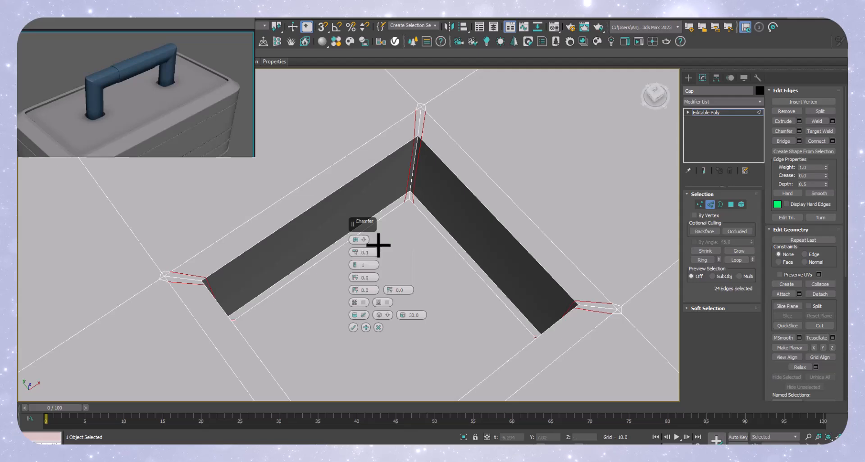
{"action": "scroll", "coordinate": [141, 291], "scroll_direction": "up", "scroll_amount": 2}
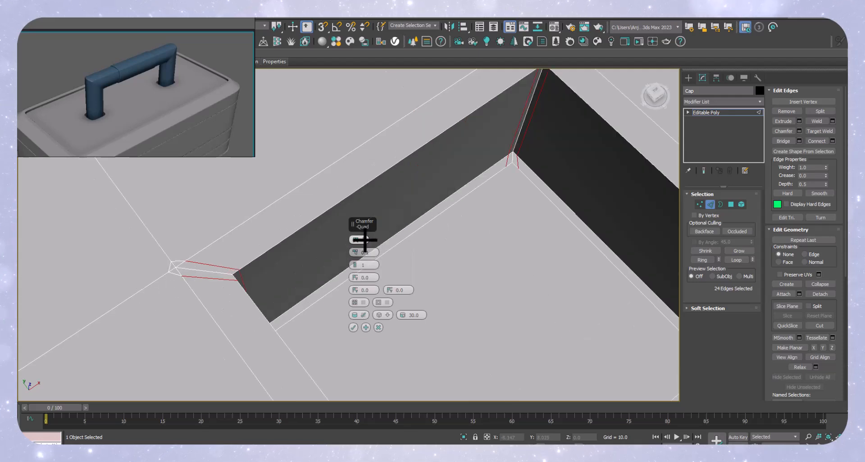
{"action": "left_click", "coordinate": [364, 241]}
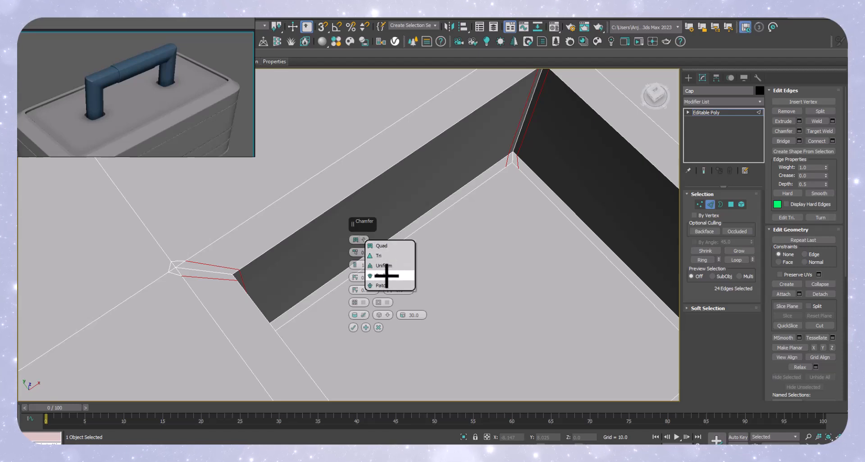
{"action": "left_click", "coordinate": [387, 265]}
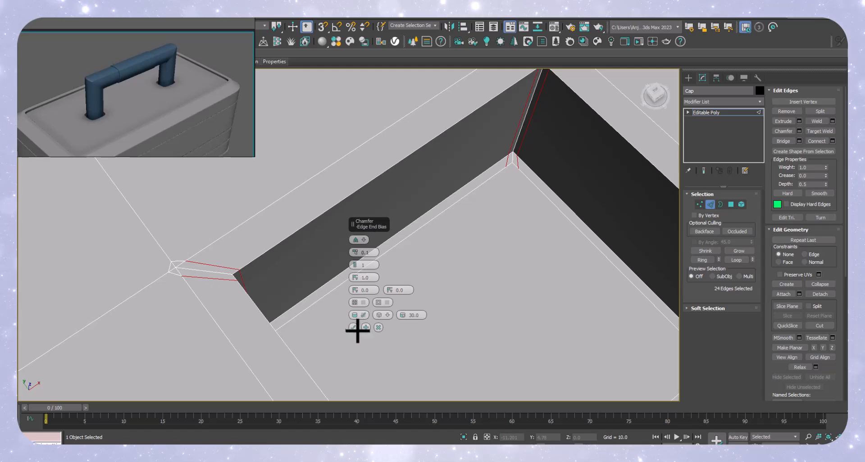
{"action": "left_click", "coordinate": [354, 328]}
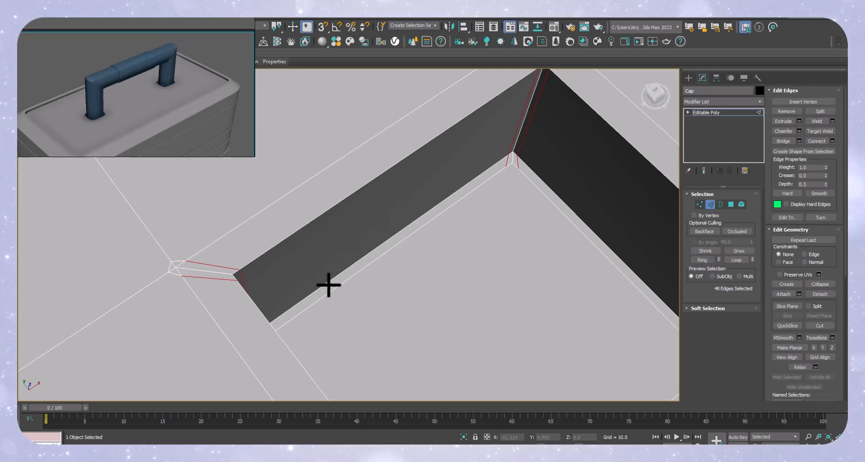
Step: Preview the chamfered socket corners under TurboSmooth, delete the modifier and undo the corner chamfer
{"action": "scroll", "coordinate": [355, 274], "scroll_direction": "down", "scroll_amount": 5}
{"action": "middle_click_drag", "start_coordinate": [532, 258], "coordinate": [384, 374]}
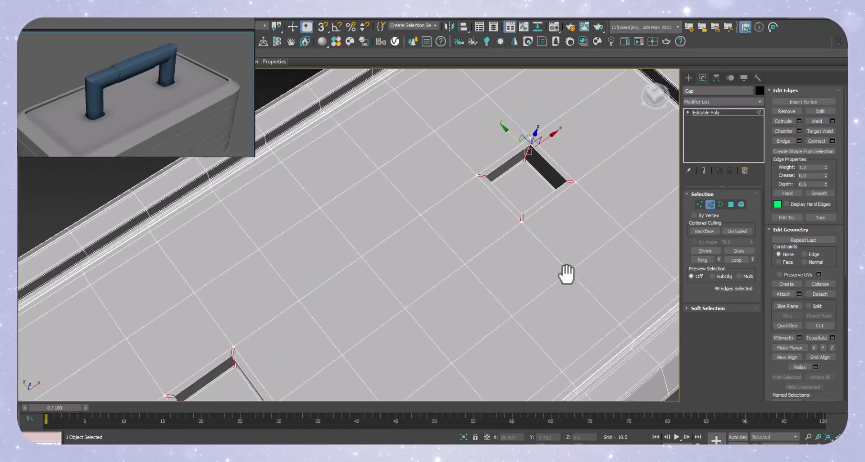
{"action": "middle_click_drag", "start_coordinate": [575, 270], "coordinate": [543, 295]}
{"action": "key", "text": "ctrl+t"}
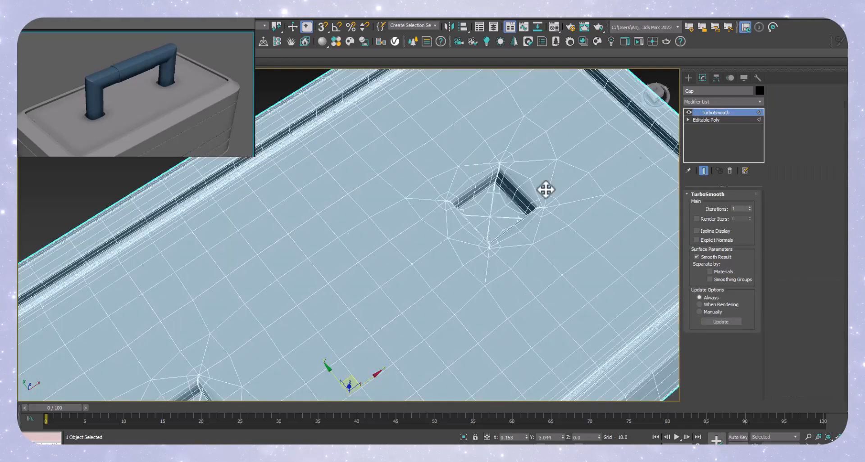
{"action": "scroll", "coordinate": [415, 236], "scroll_direction": "up", "scroll_amount": 6}
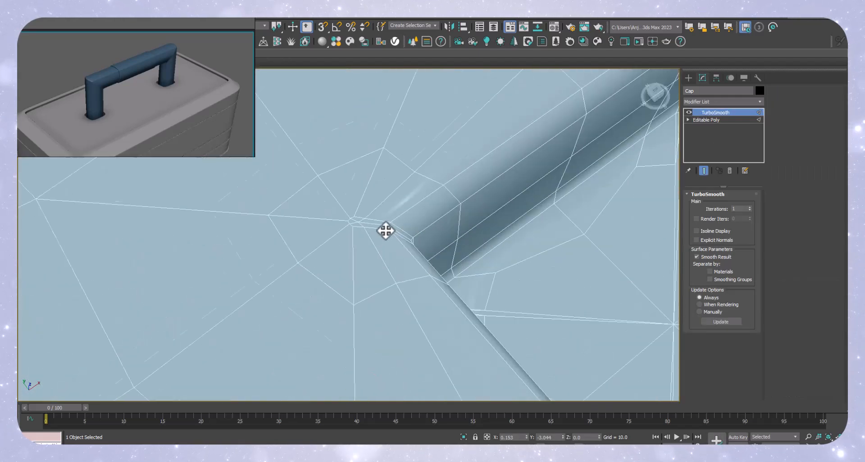
{"action": "scroll", "coordinate": [385, 230], "scroll_direction": "down", "scroll_amount": 5}
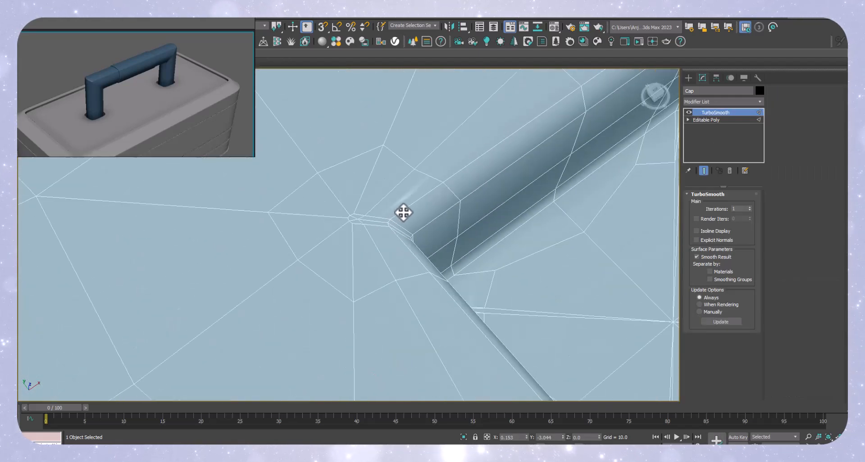
{"action": "right_click", "coordinate": [687, 116]}
{"action": "left_click", "coordinate": [746, 126]}
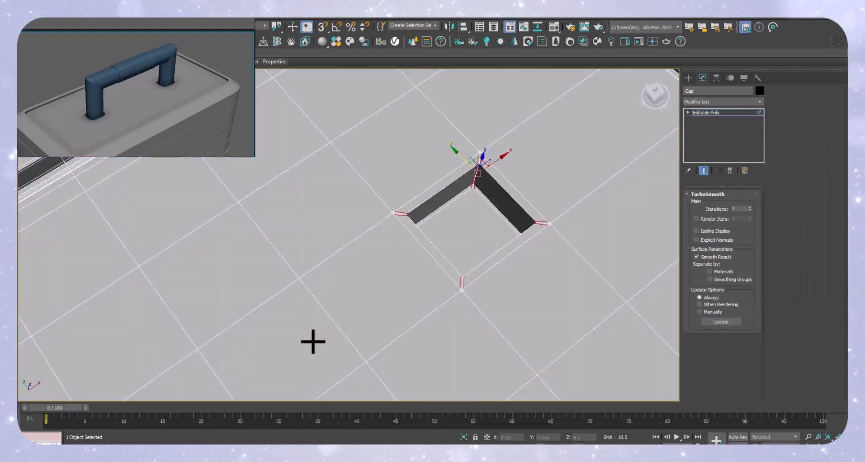
{"action": "scroll", "coordinate": [405, 230], "scroll_direction": "up", "scroll_amount": 2}
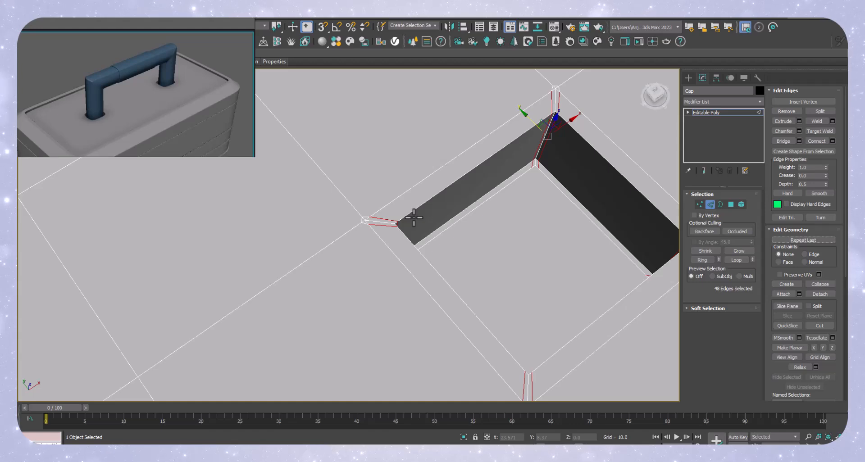
{"action": "key", "text": "ctrl+z"}
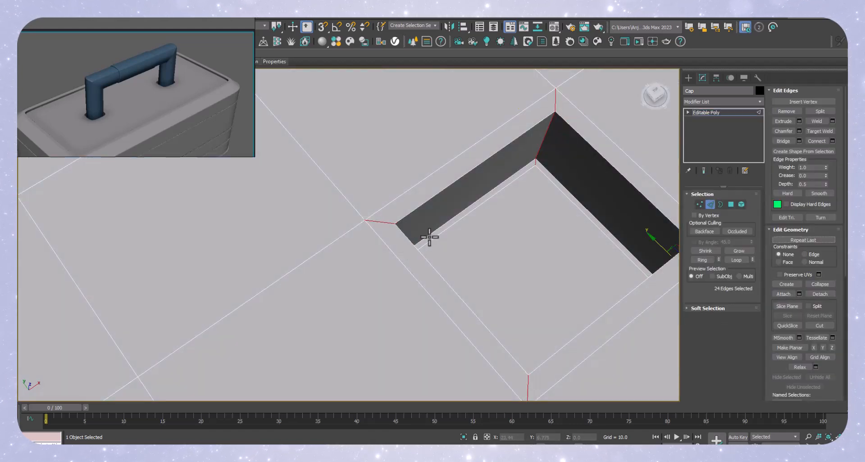
Step: Start a 0.1 chamfer with 1 segment on both sockets' corner edges and try the Quad and Tri types
{"action": "key", "text": "ctrl+shift+c"}
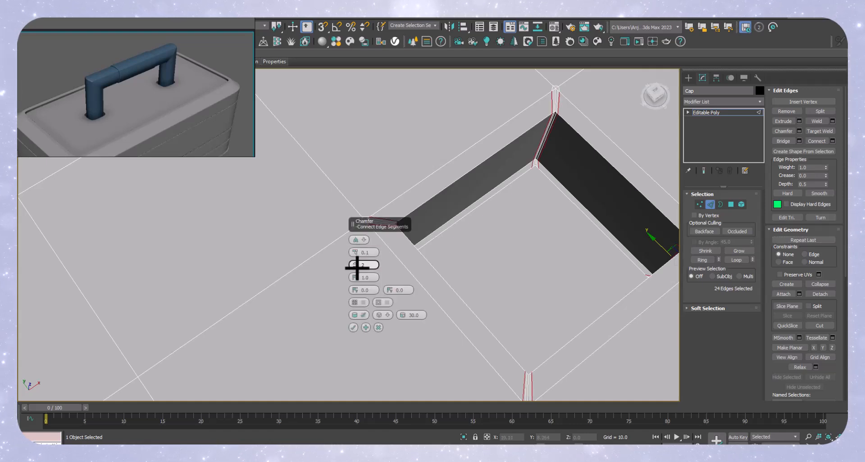
{"action": "middle_click_drag", "start_coordinate": [263, 239], "coordinate": [175, 251]}
{"action": "scroll", "coordinate": [302, 244], "scroll_direction": "up", "scroll_amount": 3}
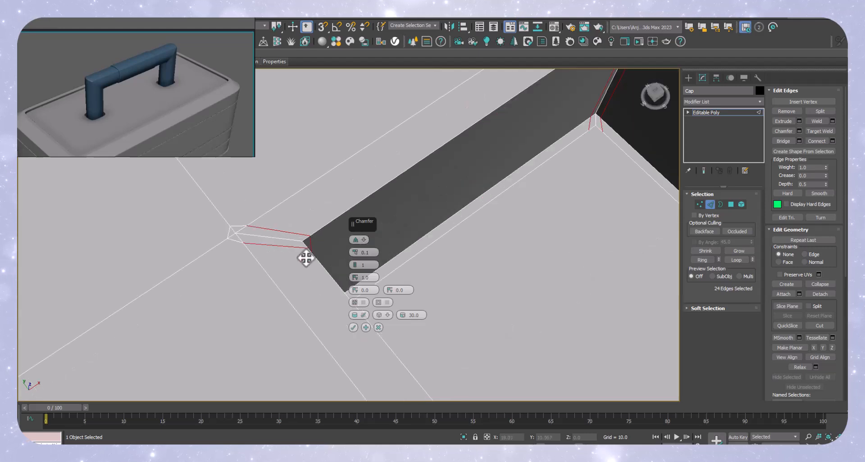
{"action": "left_click", "coordinate": [364, 239]}
{"action": "left_click", "coordinate": [380, 247]}
{"action": "left_click", "coordinate": [361, 240]}
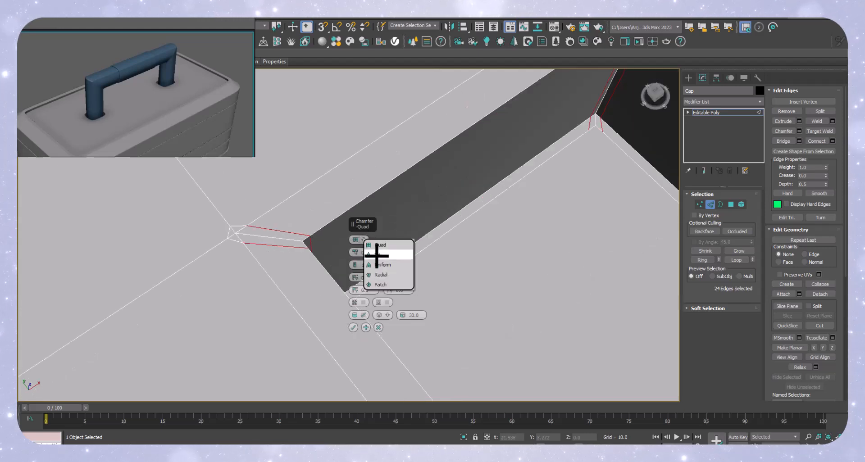
{"action": "left_click", "coordinate": [378, 253]}
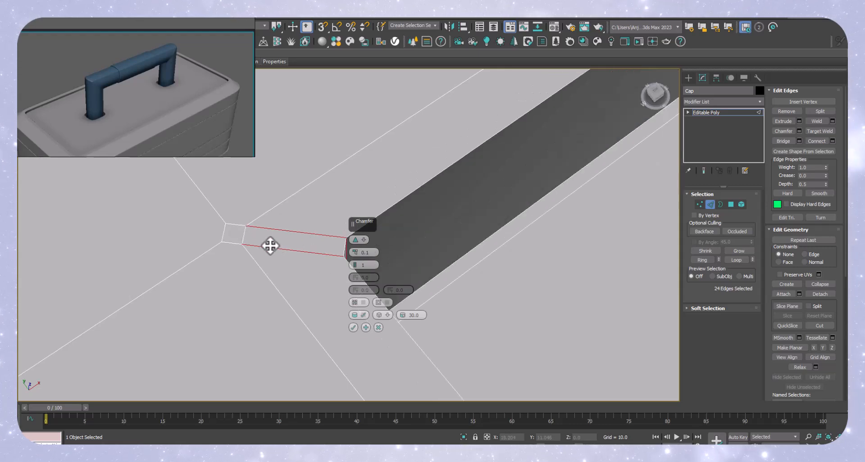
Step: Compare the Uniform and Quad types on the socket corner edges, and set the chamfer to the Tri type
{"action": "scroll", "coordinate": [283, 243], "scroll_direction": "down", "scroll_amount": 5}
{"action": "left_click", "coordinate": [364, 240]}
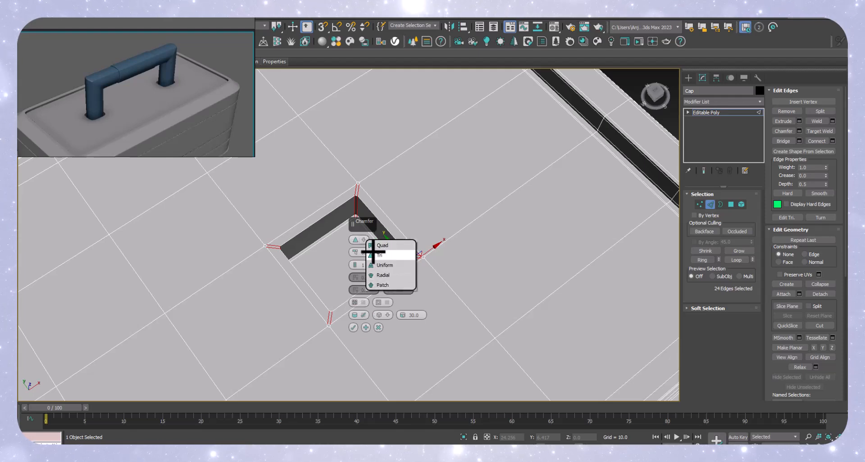
{"action": "left_click", "coordinate": [374, 247]}
{"action": "left_click", "coordinate": [367, 239]}
{"action": "left_click", "coordinate": [374, 247]}
{"action": "scroll", "coordinate": [268, 243], "scroll_direction": "up", "scroll_amount": 5}
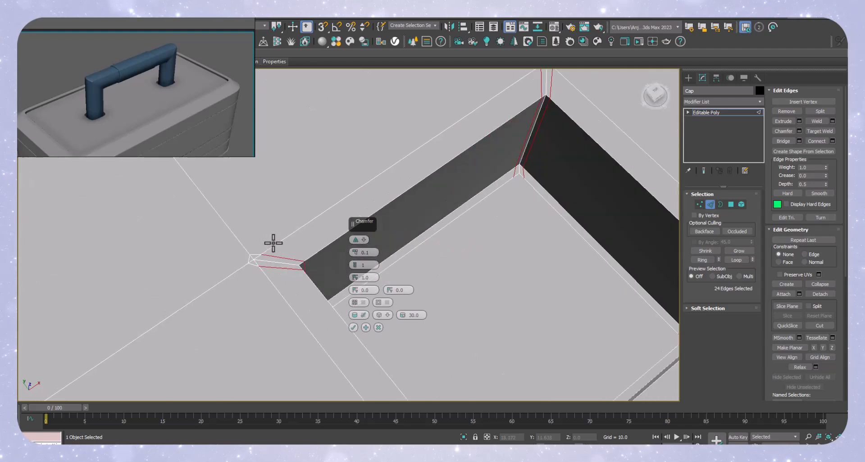
{"action": "scroll", "coordinate": [270, 240], "scroll_direction": "up", "scroll_amount": 3}
{"action": "left_click", "coordinate": [364, 240]}
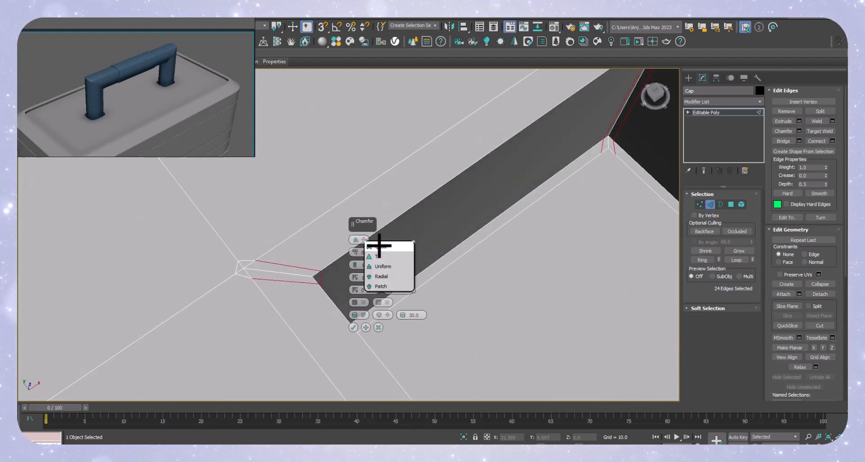
{"action": "left_click", "coordinate": [378, 246]}
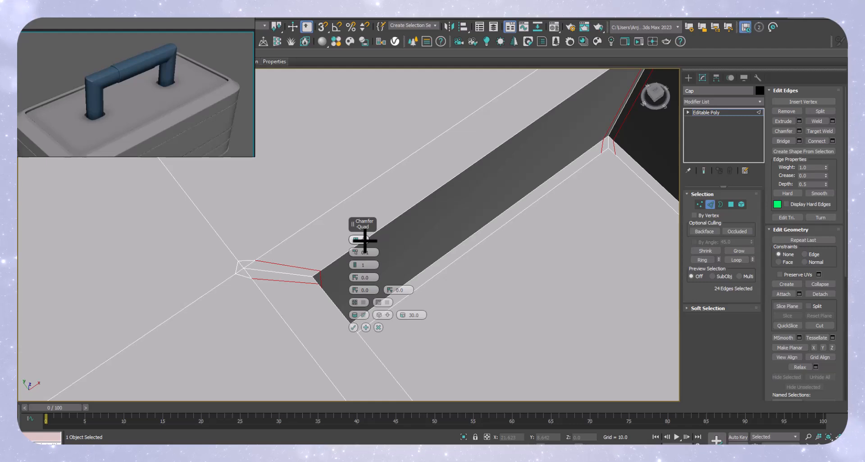
{"action": "left_click", "coordinate": [365, 241]}
{"action": "left_click", "coordinate": [377, 253]}
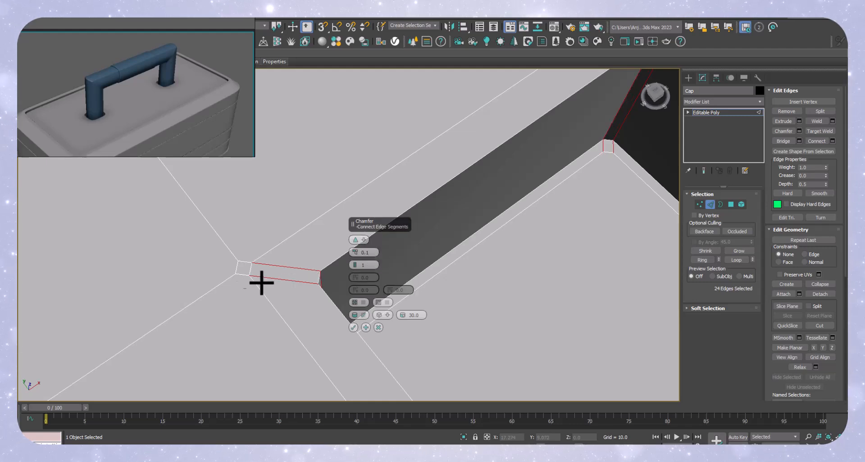
Step: Try 2 segments on the corner chamfer, return to 1 segment, and apply the Tri chamfer of 0.1
{"action": "scroll", "coordinate": [269, 285], "scroll_direction": "down", "scroll_amount": 3}
{"action": "left_click", "coordinate": [356, 264]}
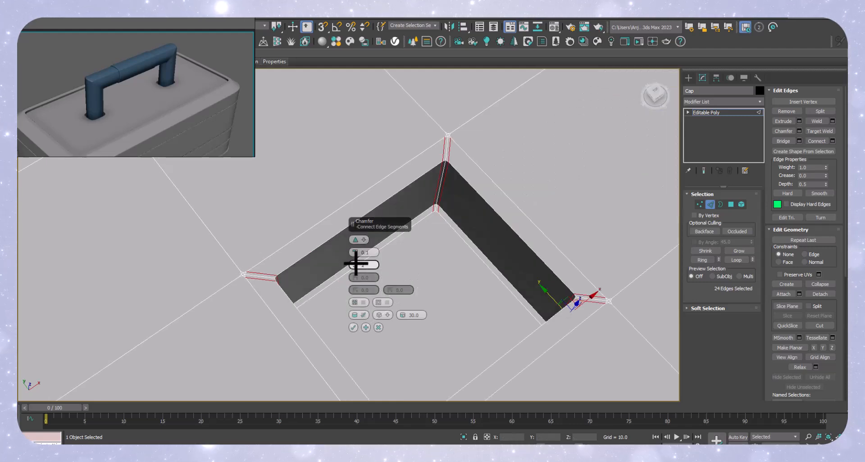
{"action": "scroll", "coordinate": [269, 278], "scroll_direction": "up", "scroll_amount": 3}
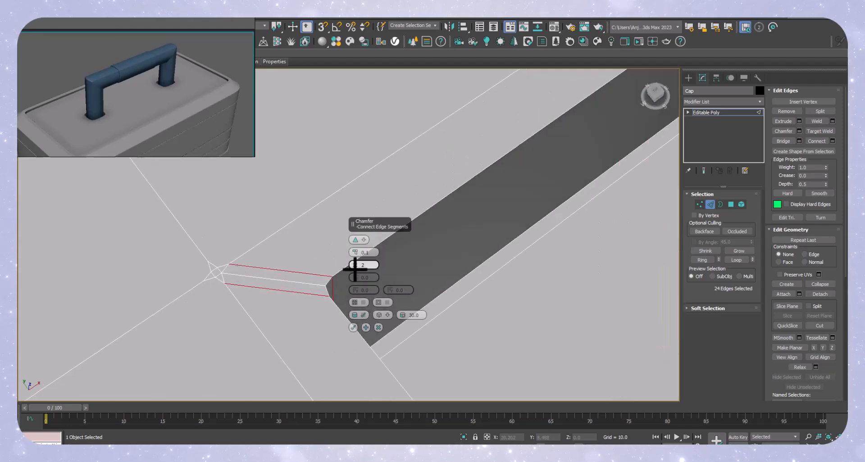
{"action": "left_click", "coordinate": [356, 267]}
{"action": "middle_click_drag", "start_coordinate": [218, 278], "coordinate": [226, 305]}
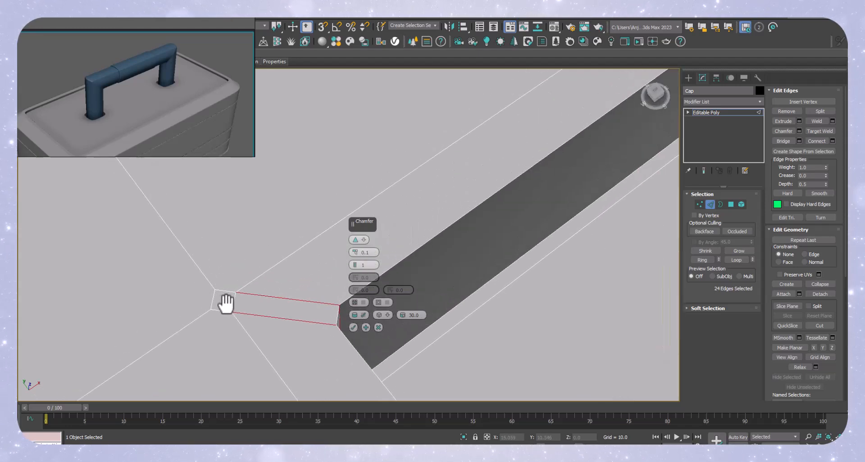
{"action": "scroll", "coordinate": [290, 296], "scroll_direction": "down", "scroll_amount": 5}
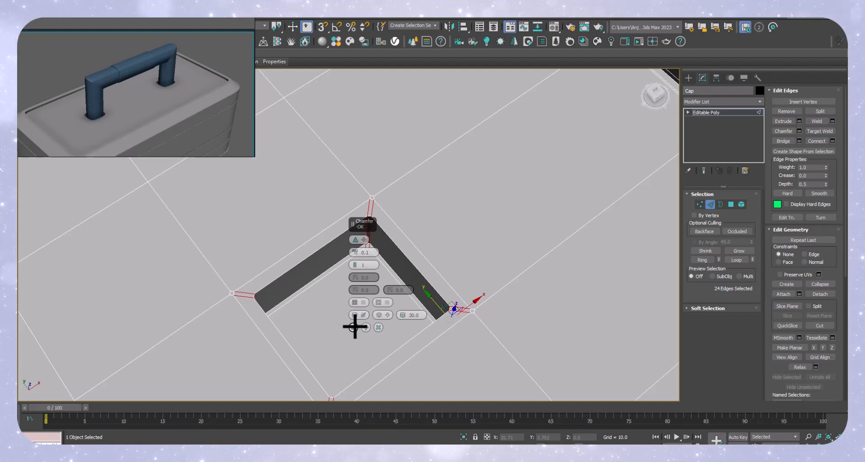
{"action": "left_click", "coordinate": [355, 327]}
Step: In wireframe display, weld the four outer-rim vertices at the +X, +Y corner of the first socket with threshold 1.0
{"action": "left_click", "coordinate": [699, 204]}
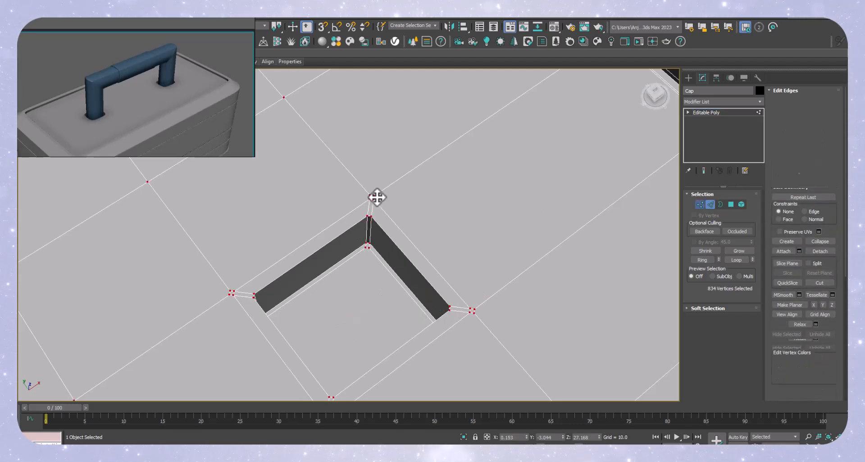
{"action": "scroll", "coordinate": [379, 195], "scroll_direction": "up", "scroll_amount": 5}
{"action": "key", "text": "F3"}
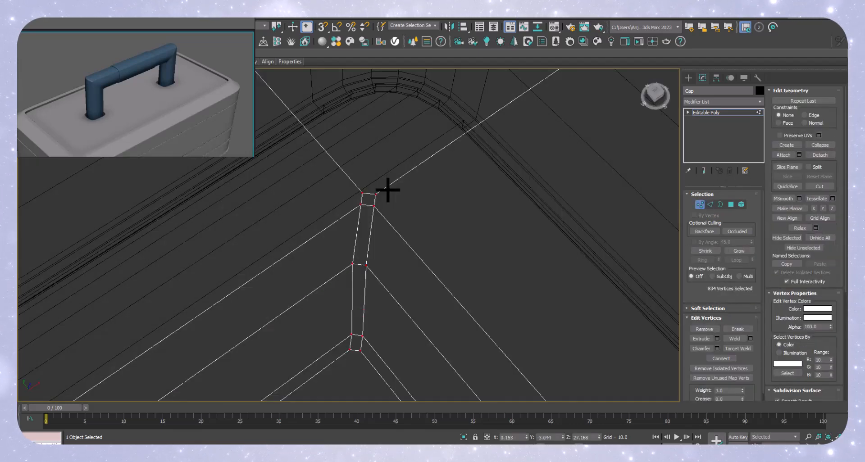
{"action": "left_click", "coordinate": [398, 213]}
{"action": "left_click_drag", "start_coordinate": [306, 216], "coordinate": [306, 216]}
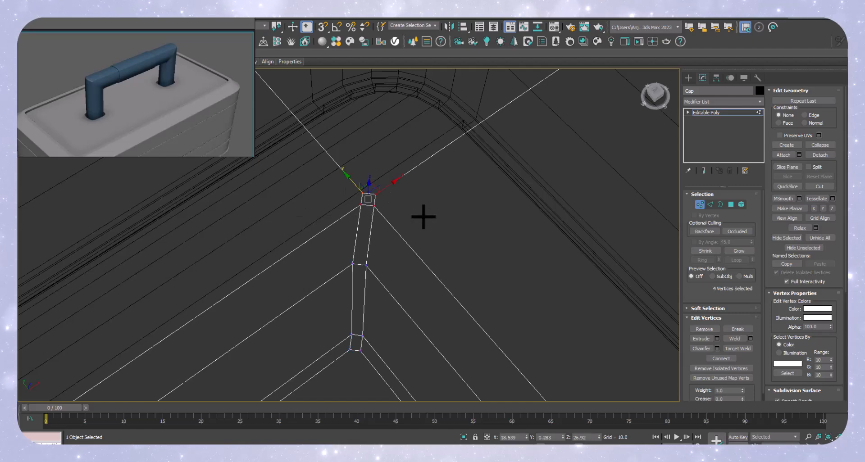
{"action": "key", "text": "ctrl+shift+w"}
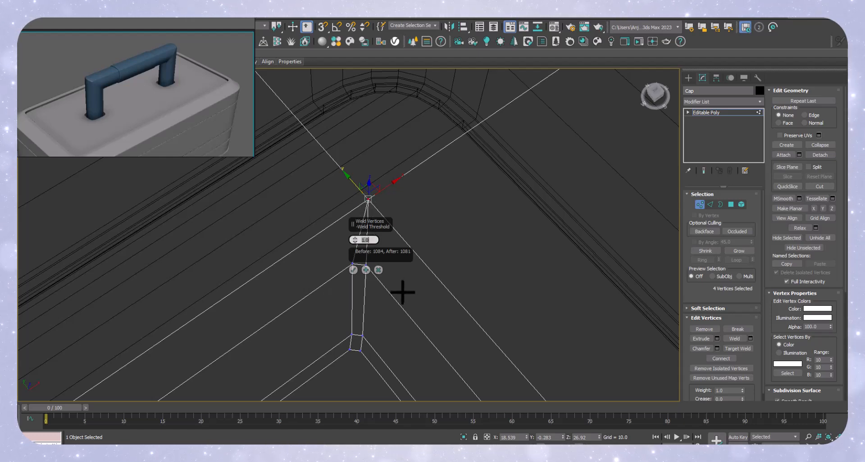
{"action": "left_click", "coordinate": [354, 269]}
Step: Weld the four outer-rim vertices at the first socket's +X, -Y corner into one
{"action": "scroll", "coordinate": [421, 226], "scroll_direction": "down", "scroll_amount": 3}
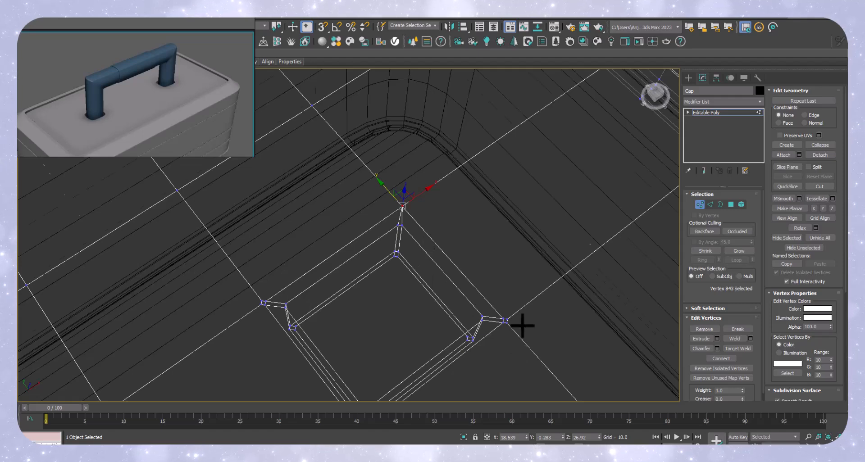
{"action": "scroll", "coordinate": [503, 304], "scroll_direction": "up", "scroll_amount": 3}
{"action": "left_click_drag", "start_coordinate": [503, 288], "coordinate": [430, 347]}
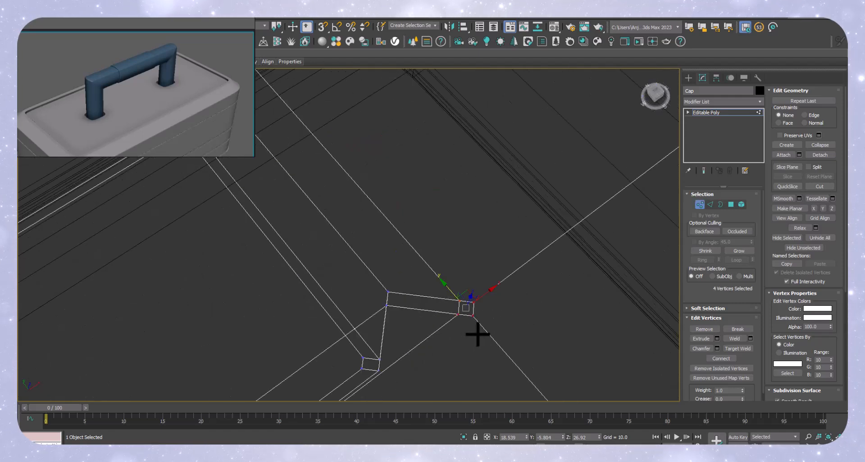
{"action": "key", "text": "ctrl+alt+c"}
{"action": "key", "text": "ctrl+shift+w"}
{"action": "left_click", "coordinate": [354, 269]}
Step: Weld the four outer-rim vertices at the first socket's -X, -Y corner into one
{"action": "scroll", "coordinate": [508, 247], "scroll_direction": "down", "scroll_amount": 4}
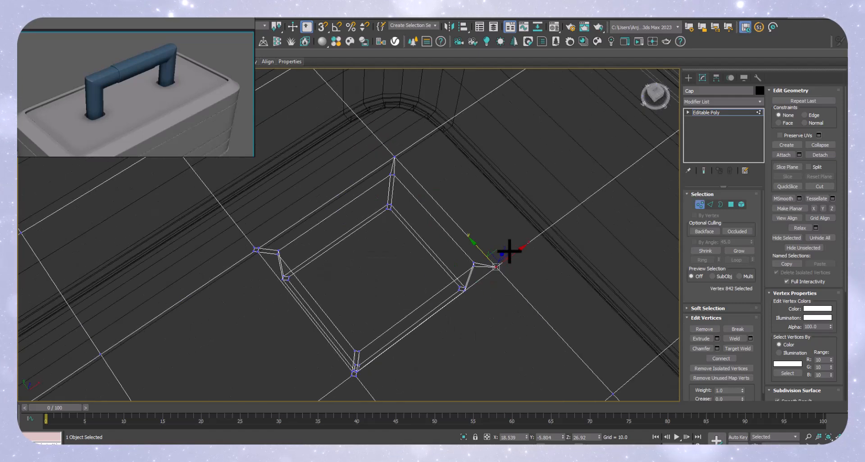
{"action": "scroll", "coordinate": [486, 323], "scroll_direction": "up", "scroll_amount": 5}
{"action": "scroll", "coordinate": [475, 322], "scroll_direction": "down", "scroll_amount": 4}
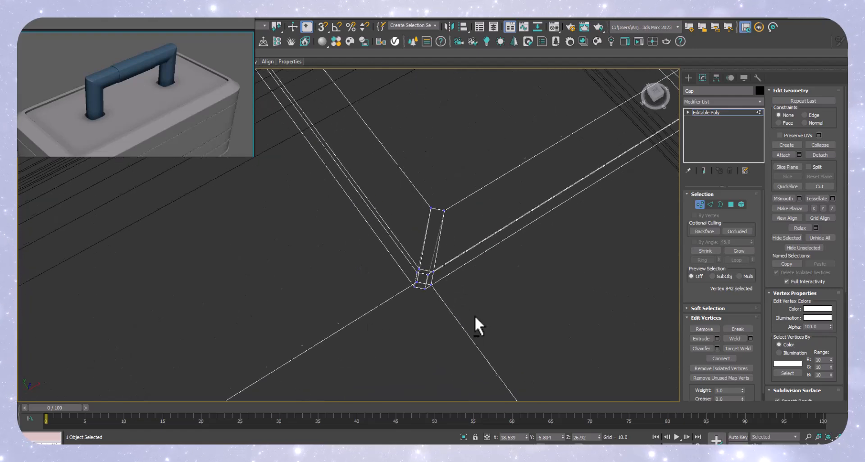
{"action": "middle_click_drag", "start_coordinate": [466, 319], "coordinate": [286, 323]}
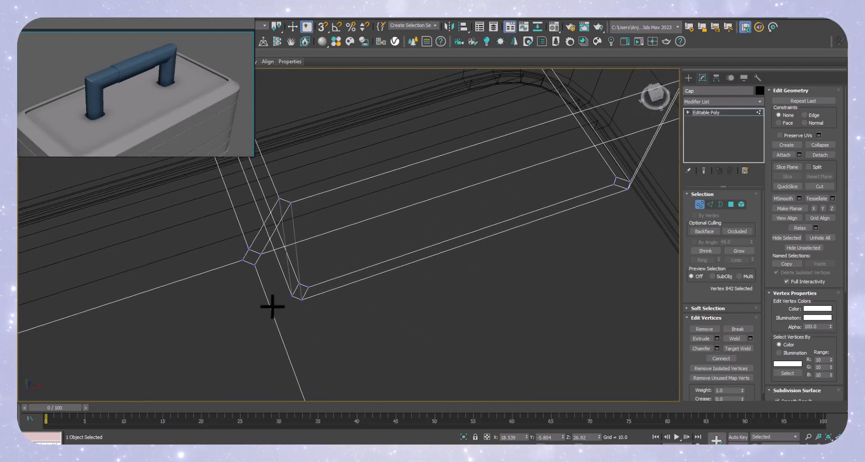
{"action": "left_click_drag", "start_coordinate": [229, 245], "coordinate": [229, 244]}
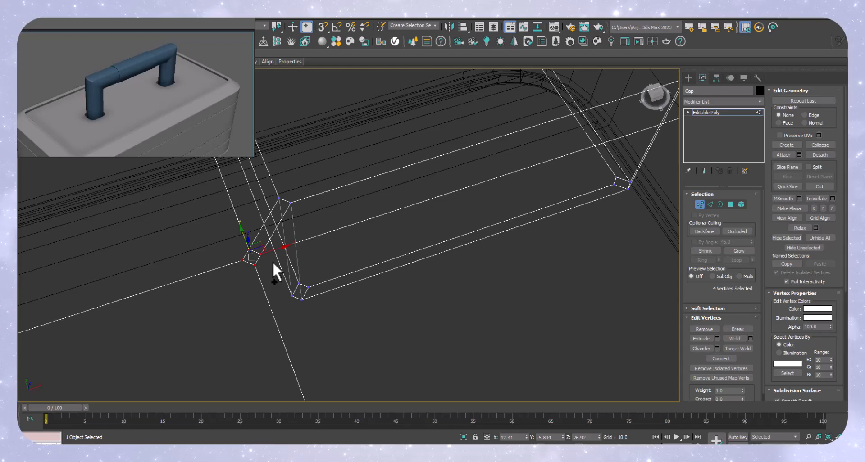
{"action": "key", "text": "ctrl+shift+w"}
{"action": "left_click", "coordinate": [354, 269]}
Step: Weld the four outer-rim vertices at the first socket's -X, +Y corner into one
{"action": "scroll", "coordinate": [401, 282], "scroll_direction": "down", "scroll_amount": 3}
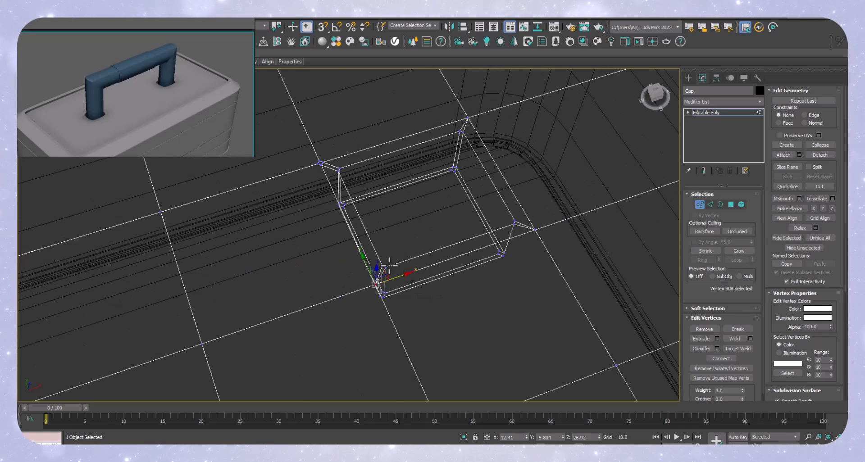
{"action": "scroll", "coordinate": [330, 154], "scroll_direction": "up", "scroll_amount": 3}
{"action": "left_click_drag", "start_coordinate": [337, 194], "coordinate": [295, 218]}
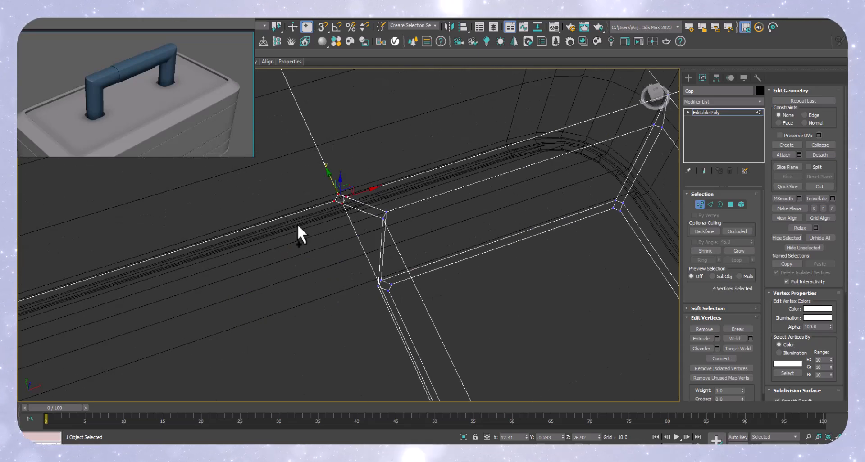
{"action": "key", "text": "ctrl+shift+w"}
{"action": "left_click", "coordinate": [355, 269]}
Step: Examine the vertex groups at the first socket's inner corners and the edges leading to the welded rim corners
{"action": "middle_click_drag", "start_coordinate": [401, 284], "coordinate": [303, 279]}
{"action": "scroll", "coordinate": [314, 259], "scroll_direction": "up", "scroll_amount": 4}
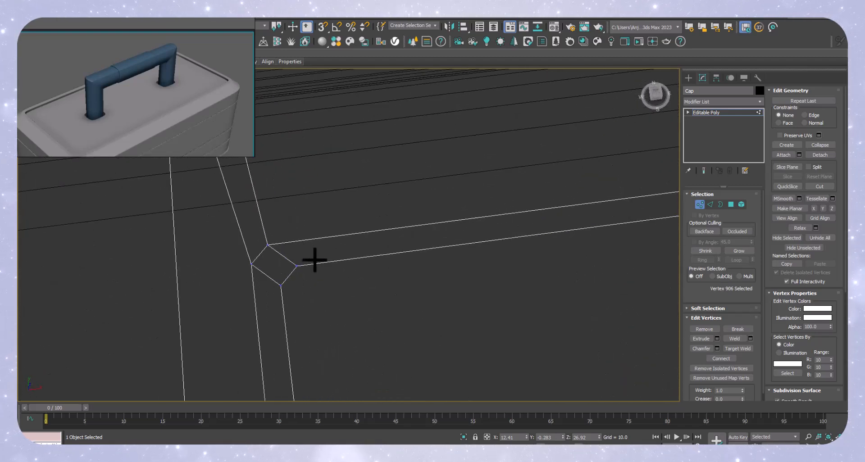
{"action": "scroll", "coordinate": [351, 240], "scroll_direction": "down", "scroll_amount": 4}
{"action": "middle_click_drag", "start_coordinate": [365, 243], "coordinate": [352, 255], "text": "alt"}
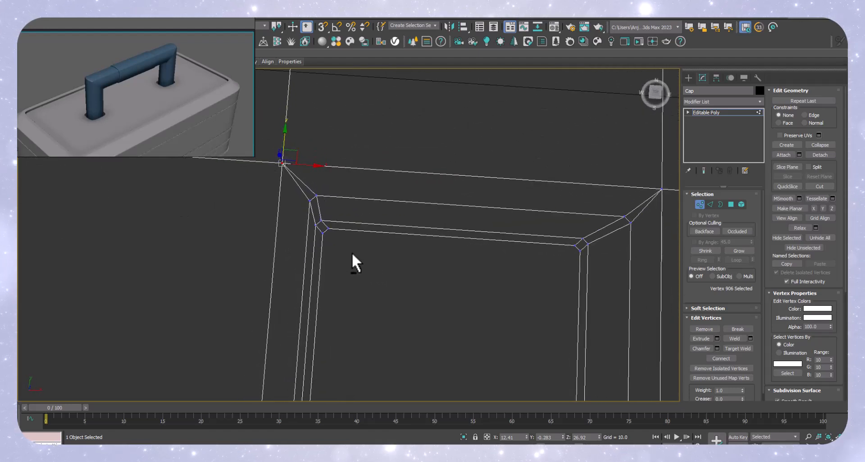
{"action": "scroll", "coordinate": [318, 191], "scroll_direction": "up", "scroll_amount": 3}
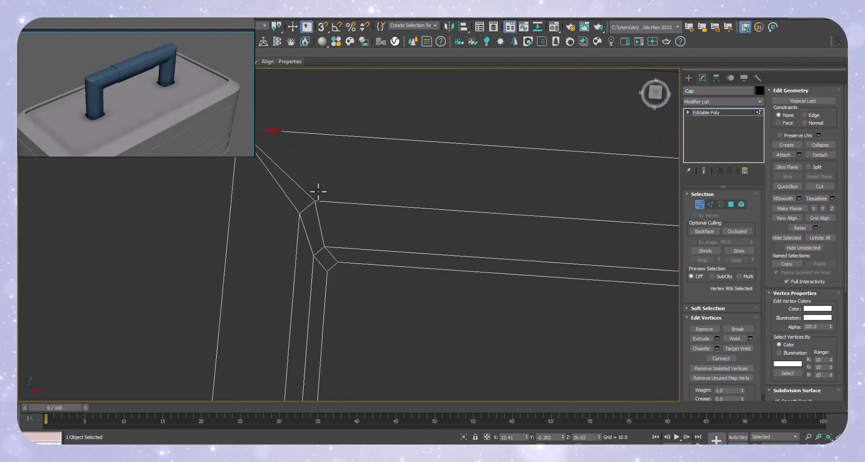
{"action": "middle_click_drag", "start_coordinate": [333, 205], "coordinate": [410, 260]}
{"action": "scroll", "coordinate": [338, 198], "scroll_direction": "down", "scroll_amount": 7}
Step: Weld the four outer-rim vertices at the second socket's +X, +Y corner with threshold 1.0
{"action": "middle_click_drag", "start_coordinate": [530, 269], "coordinate": [430, 253], "text": "alt"}
{"action": "scroll", "coordinate": [517, 237], "scroll_direction": "down", "scroll_amount": 6}
{"action": "scroll", "coordinate": [252, 318], "scroll_direction": "up", "scroll_amount": 6}
{"action": "middle_click_drag", "start_coordinate": [224, 278], "coordinate": [254, 232], "text": "alt"}
{"action": "left_click_drag", "start_coordinate": [213, 262], "coordinate": [213, 262]}
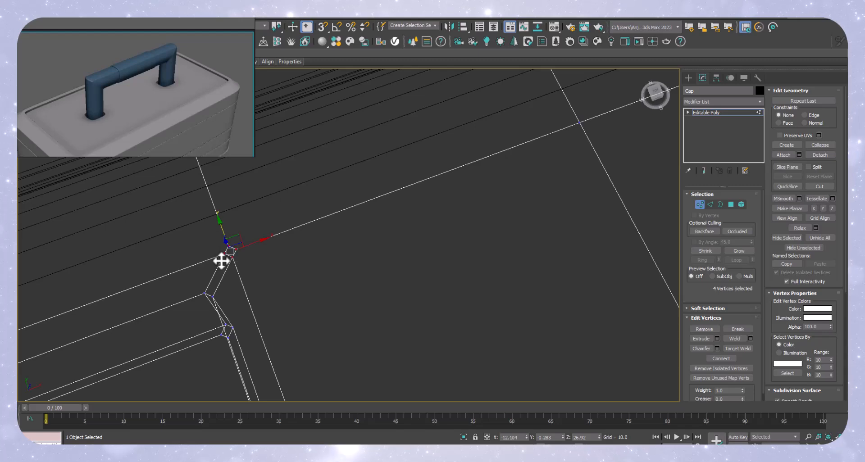
{"action": "key", "text": "ctrl+shift+w"}
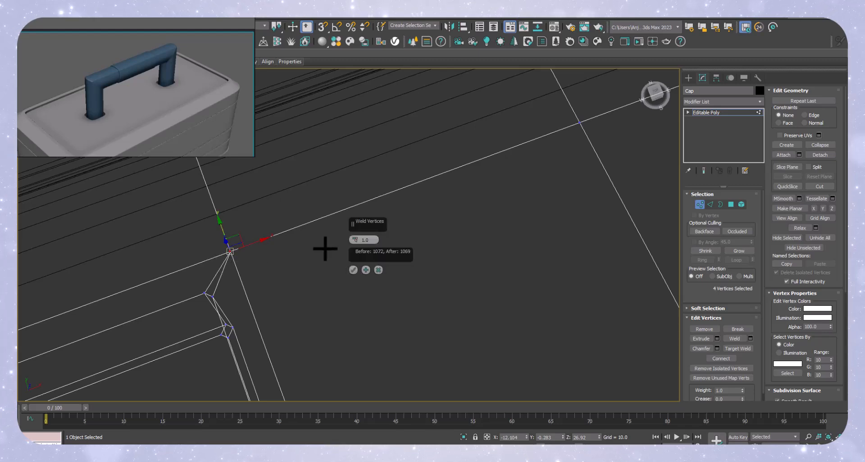
{"action": "left_click", "coordinate": [353, 270]}
Step: Weld the four outer-rim vertices at the second socket's +X, -Y corner into one
{"action": "scroll", "coordinate": [328, 342], "scroll_direction": "down", "scroll_amount": 3}
{"action": "middle_click_drag", "start_coordinate": [328, 341], "coordinate": [347, 243]}
{"action": "scroll", "coordinate": [356, 255], "scroll_direction": "up", "scroll_amount": 4}
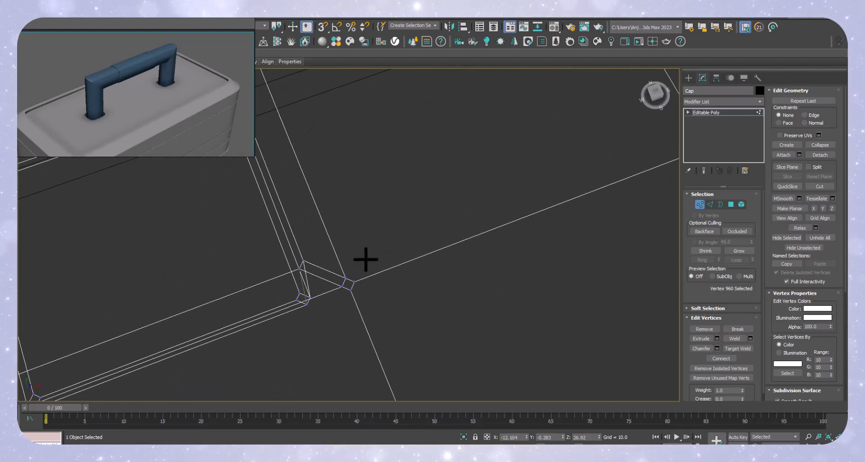
{"action": "key", "text": "ctrl+shift+w"}
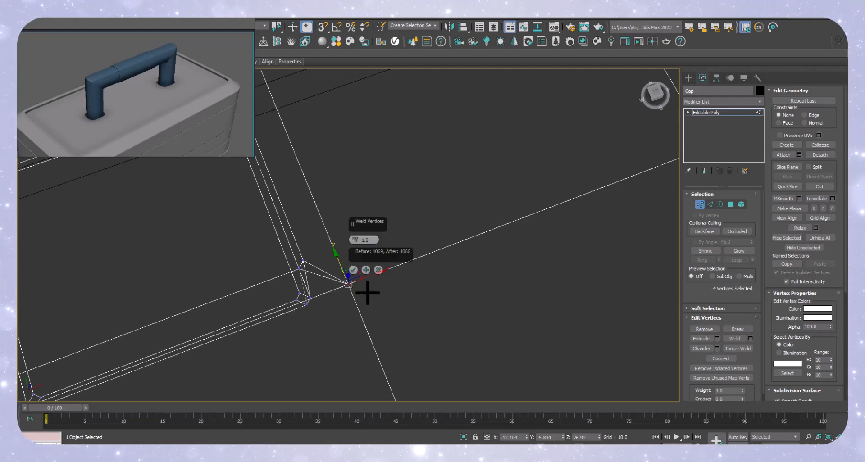
{"action": "left_click", "coordinate": [356, 268]}
Step: Weld the four outer-rim vertices at the second socket's -X, -Y corner into one
{"action": "middle_click_drag", "start_coordinate": [196, 337], "coordinate": [533, 188]}
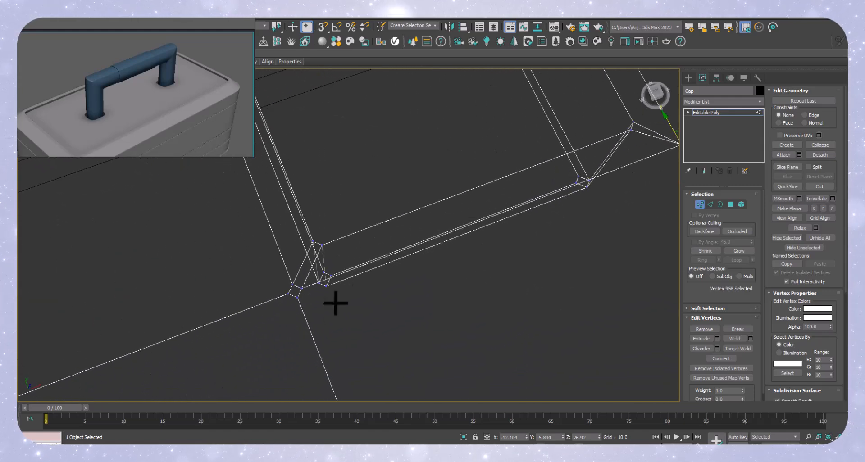
{"action": "left_click_drag", "start_coordinate": [290, 299], "coordinate": [282, 283]}
{"action": "key", "text": "ctrl+shift+w"}
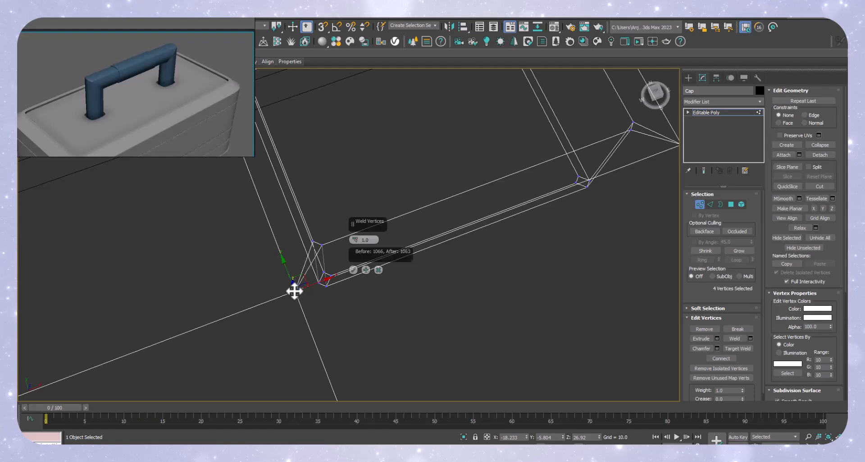
{"action": "left_click", "coordinate": [355, 269]}
{"action": "middle_click_drag", "start_coordinate": [304, 247], "coordinate": [399, 460]}
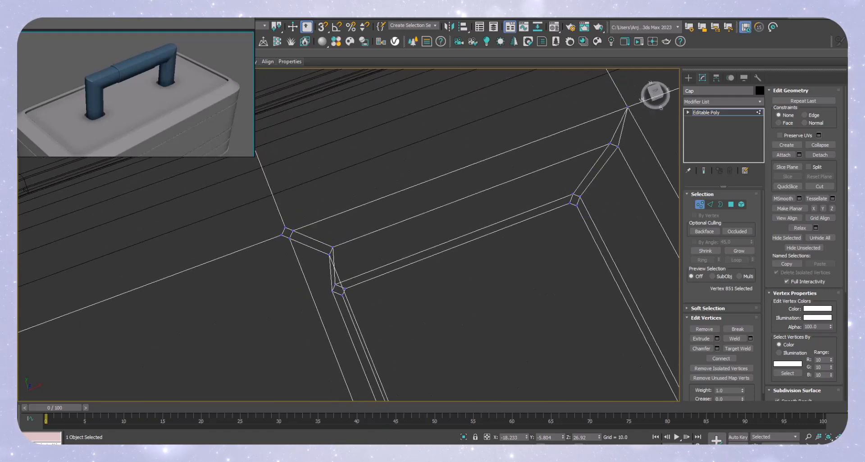
Step: Weld the four outer-rim vertices at the second socket's -X, +Y corner with threshold 1.0 and leave vertex editing
{"action": "middle_click_drag", "start_coordinate": [294, 129], "coordinate": [296, 130]}
{"action": "left_click_drag", "start_coordinate": [300, 194], "coordinate": [230, 241]}
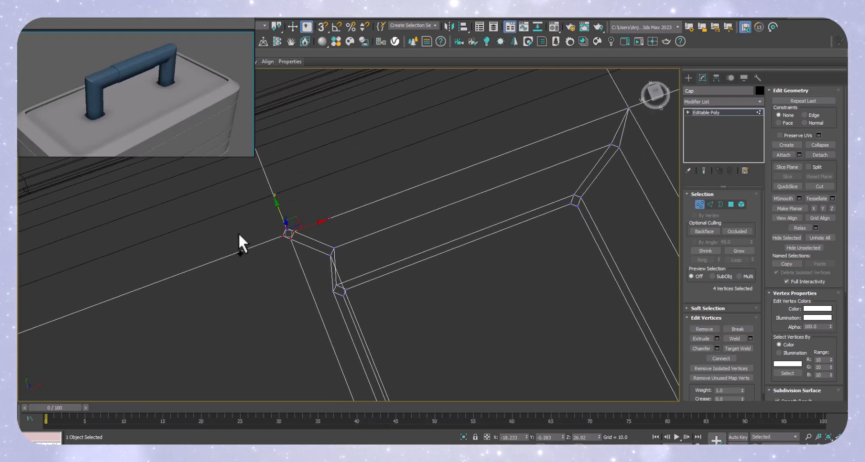
{"action": "key", "text": "ctrl+shift+w"}
{"action": "left_click", "coordinate": [355, 270]}
{"action": "left_click", "coordinate": [699, 204]}
Step: Deselect the cap and examine the chamfered floor corners inside the second handle socket
{"action": "scroll", "coordinate": [386, 301], "scroll_direction": "down", "scroll_amount": 3}
{"action": "scroll", "coordinate": [451, 294], "scroll_direction": "down", "scroll_amount": 6}
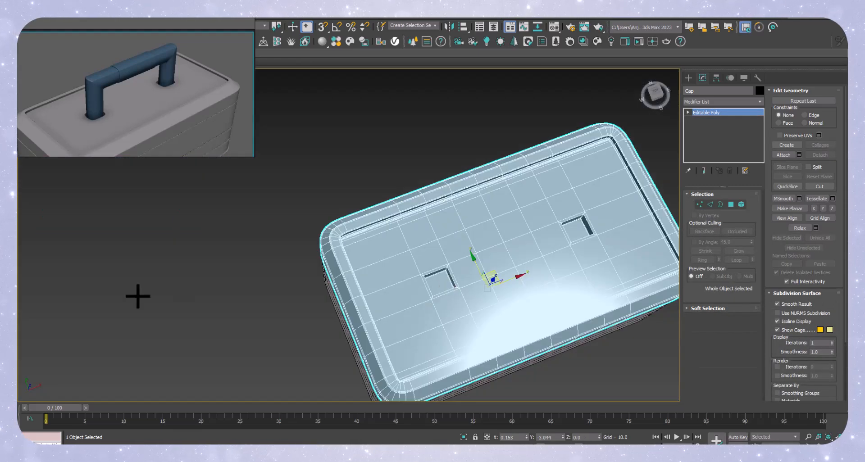
{"action": "left_click", "coordinate": [137, 296]}
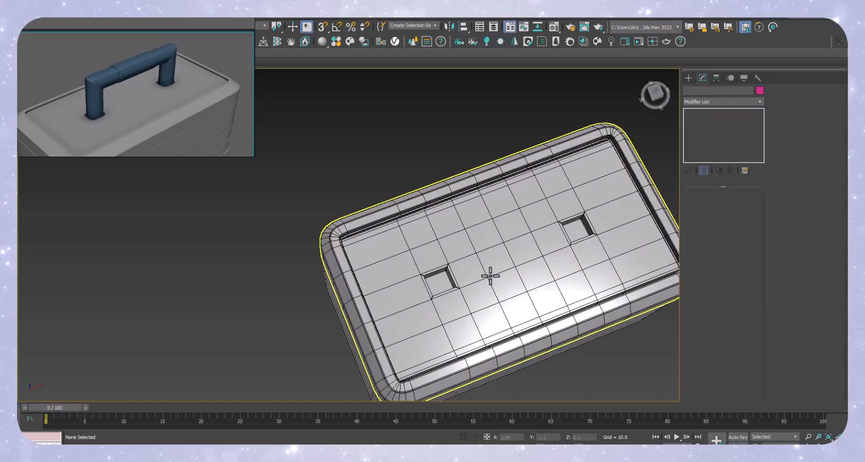
{"action": "scroll", "coordinate": [450, 277], "scroll_direction": "up", "scroll_amount": 10}
{"action": "scroll", "coordinate": [401, 291], "scroll_direction": "up", "scroll_amount": 2}
{"action": "middle_click_drag", "start_coordinate": [402, 291], "coordinate": [432, 197]}
{"action": "scroll", "coordinate": [428, 198], "scroll_direction": "down", "scroll_amount": 2}
{"action": "mouse_move", "coordinate": [436, 253]}
{"action": "middle_mouse_down"}
{"action": "mouse_move", "coordinate": [405, 247]}
{"action": "mouse_move", "coordinate": [444, 244]}
{"action": "middle_mouse_up"}
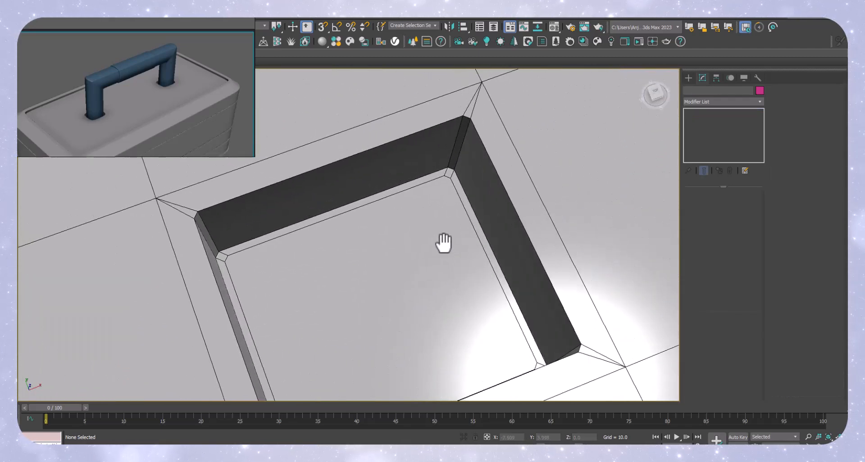
{"action": "scroll", "coordinate": [408, 238], "scroll_direction": "down", "scroll_amount": 2}
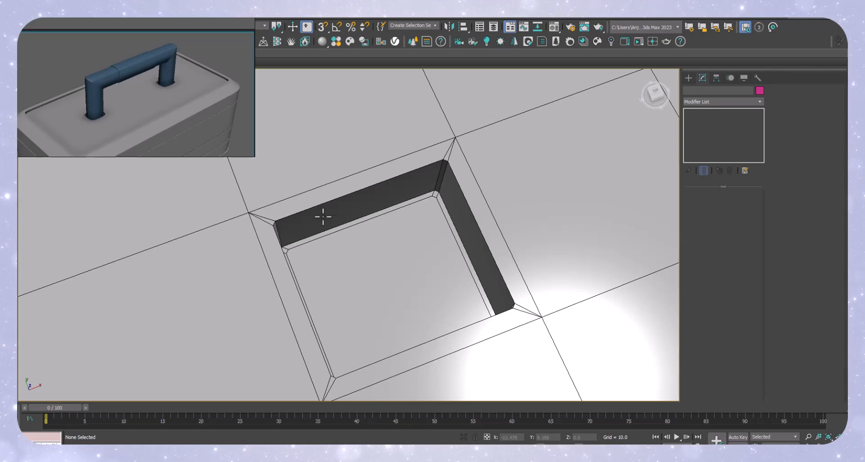
{"action": "scroll", "coordinate": [343, 236], "scroll_direction": "up", "scroll_amount": 3}
{"action": "middle_click_drag", "start_coordinate": [427, 296], "coordinate": [426, 237]}
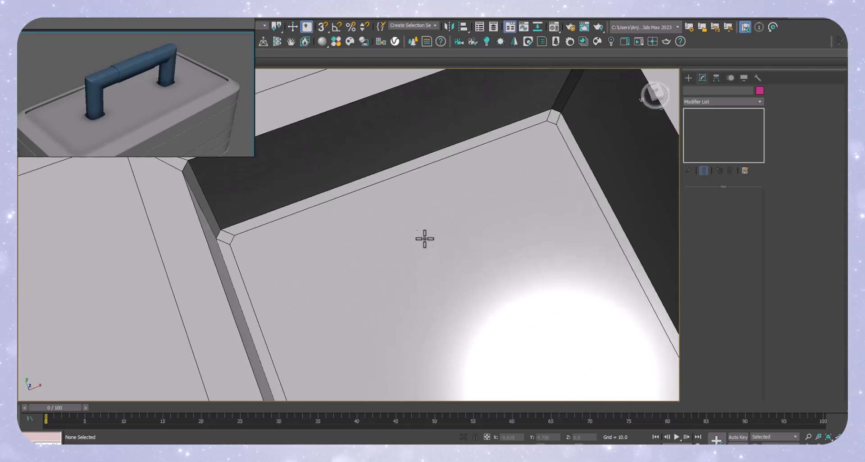
{"action": "middle_click_drag", "start_coordinate": [224, 236], "coordinate": [210, 276]}
{"action": "scroll", "coordinate": [220, 284], "scroll_direction": "up", "scroll_amount": 2}
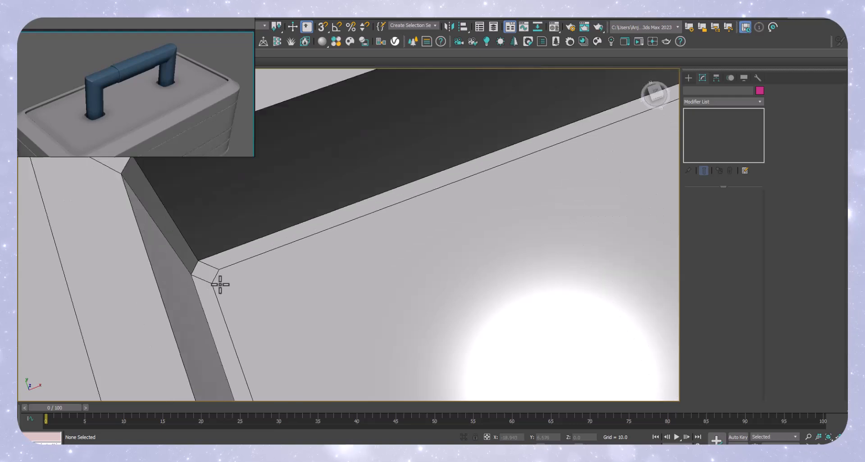
Step: Weld the two innermost floor vertices at the second socket's -X, +Y corner of the cap with threshold 1.0
{"action": "left_click", "coordinate": [258, 283]}
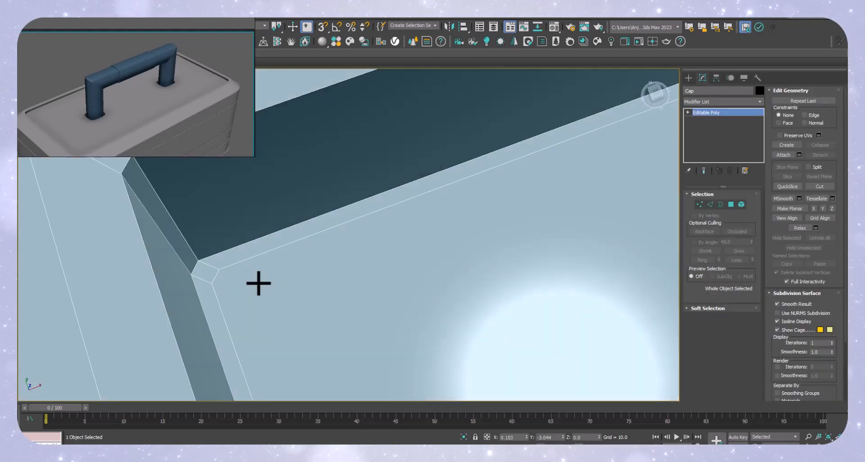
{"action": "left_click", "coordinate": [698, 205]}
{"action": "left_click", "coordinate": [699, 205]}
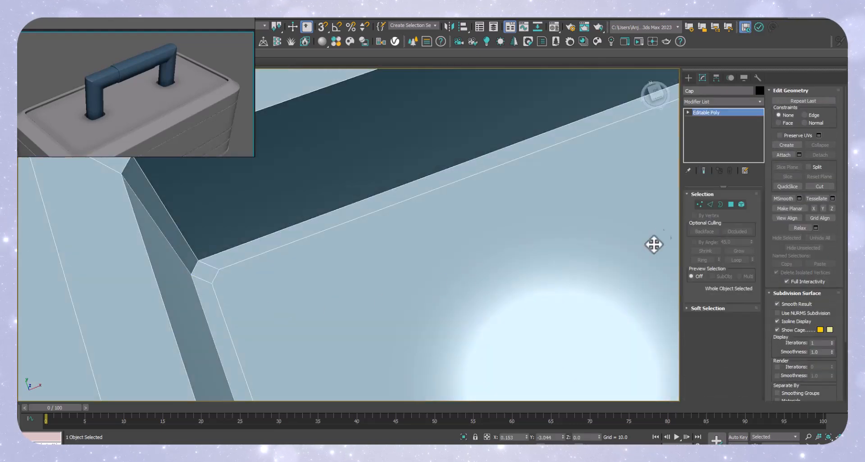
{"action": "left_click", "coordinate": [699, 205]}
{"action": "left_click", "coordinate": [212, 284]}
{"action": "left_click", "coordinate": [219, 270], "text": "ctrl"}
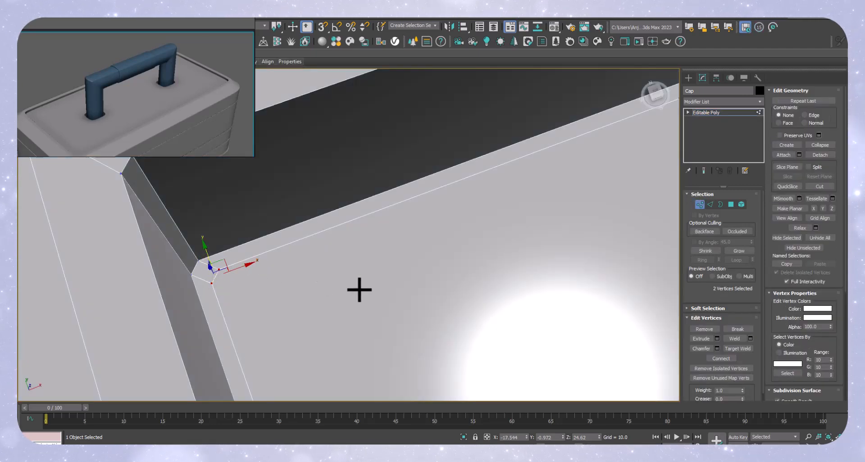
{"action": "key", "text": "ctrl+shift+w"}
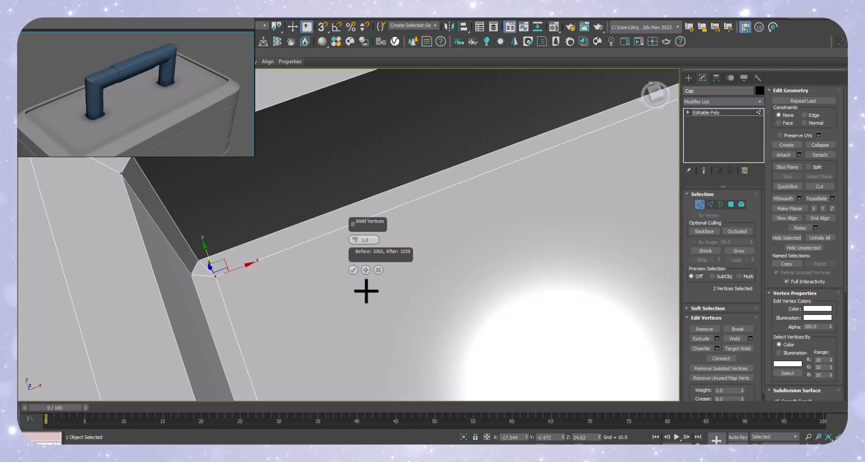
{"action": "left_click", "coordinate": [353, 270]}
Step: Weld the two innermost floor vertices at the second socket's +X, +Y corner with threshold 1.0
{"action": "scroll", "coordinate": [221, 259], "scroll_direction": "down", "scroll_amount": 3}
{"action": "middle_click_drag", "start_coordinate": [380, 258], "coordinate": [290, 317]}
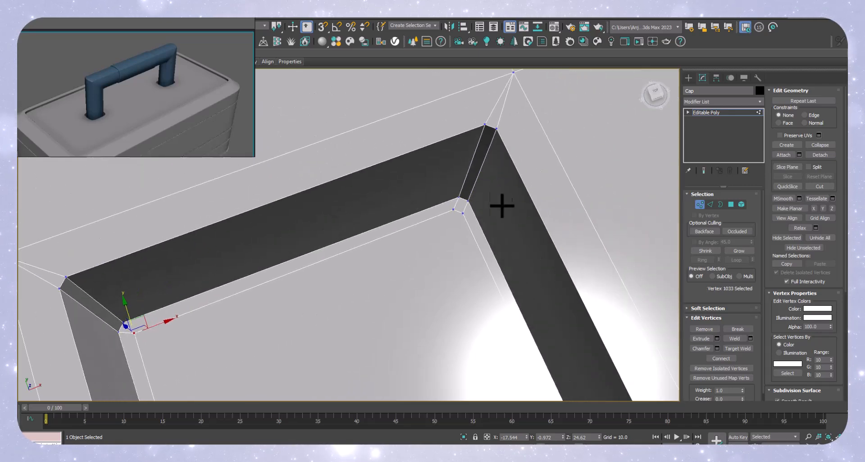
{"action": "left_click", "coordinate": [463, 213]}
{"action": "scroll", "coordinate": [458, 208], "scroll_direction": "up", "scroll_amount": 3}
{"action": "left_click", "coordinate": [453, 212], "text": "ctrl"}
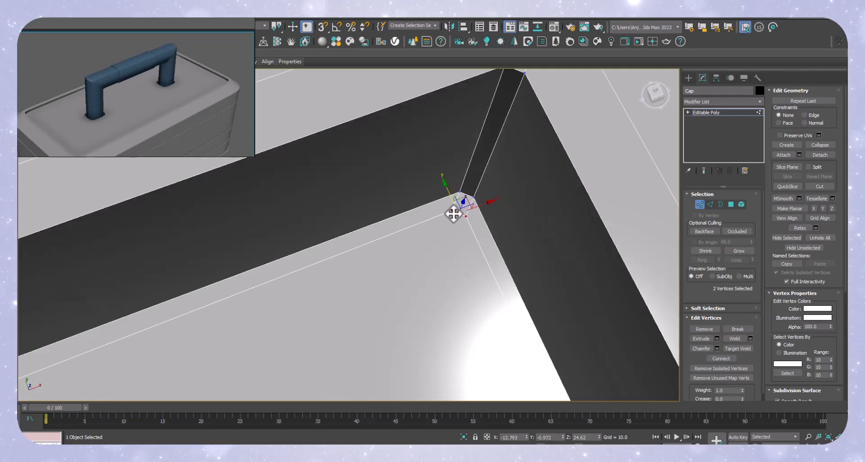
{"action": "key", "text": "ctrl+shift+w"}
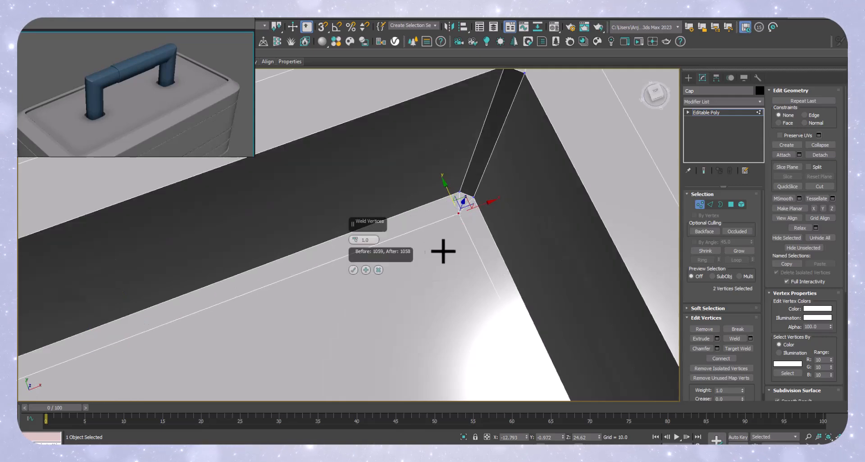
{"action": "left_click", "coordinate": [353, 269]}
Step: Weld the two innermost floor vertices at the second socket's +X, -Y corner into one
{"action": "scroll", "coordinate": [332, 218], "scroll_direction": "down", "scroll_amount": 3}
{"action": "middle_click_drag", "start_coordinate": [415, 319], "coordinate": [487, 294]}
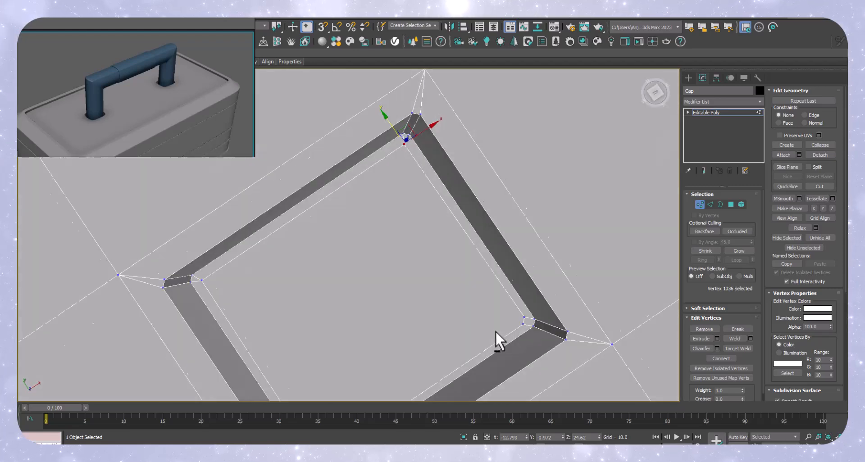
{"action": "scroll", "coordinate": [500, 328], "scroll_direction": "up", "scroll_amount": 2}
{"action": "scroll", "coordinate": [585, 266], "scroll_direction": "up", "scroll_amount": 3}
{"action": "left_click", "coordinate": [580, 260], "text": "ctrl"}
{"action": "left_click", "coordinate": [575, 243], "text": "ctrl"}
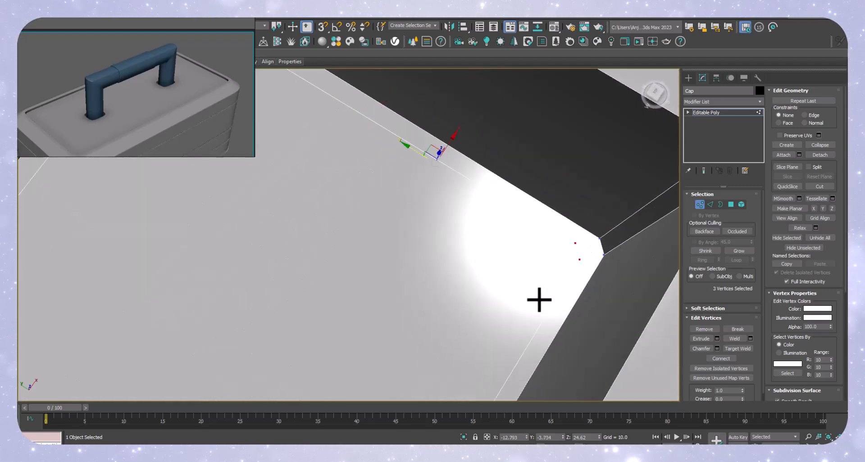
{"action": "key", "text": "semicolon"}
{"action": "scroll", "coordinate": [495, 218], "scroll_direction": "down", "scroll_amount": 4}
Step: Weld the two innermost floor vertices at the second socket's -X, -Y corner into one
{"action": "middle_click_drag", "start_coordinate": [443, 250], "coordinate": [374, 295], "text": "alt"}
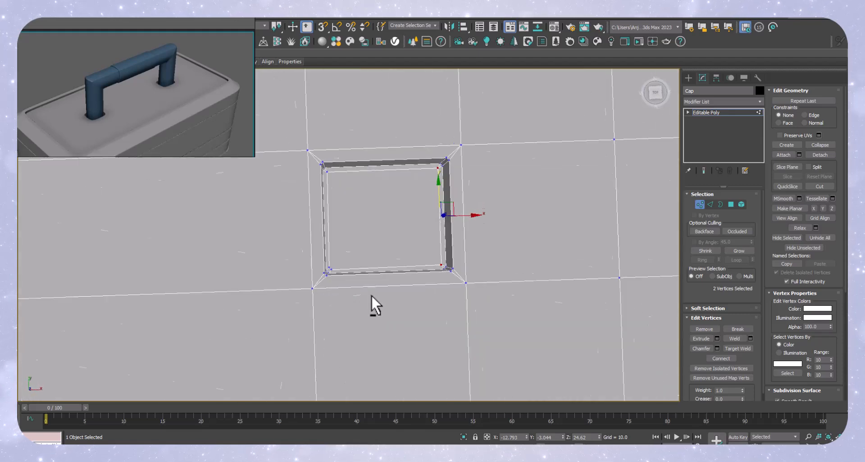
{"action": "scroll", "coordinate": [324, 228], "scroll_direction": "up", "scroll_amount": 4}
{"action": "scroll", "coordinate": [303, 242], "scroll_direction": "up", "scroll_amount": 3}
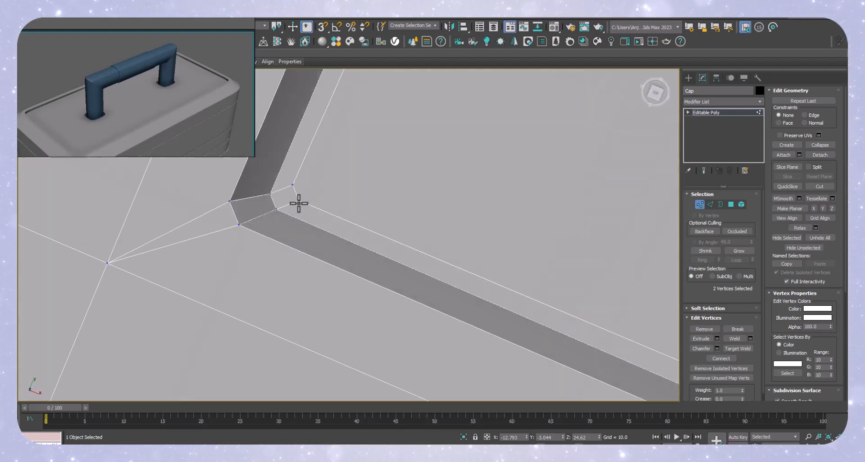
{"action": "left_click", "coordinate": [298, 200], "text": "ctrl"}
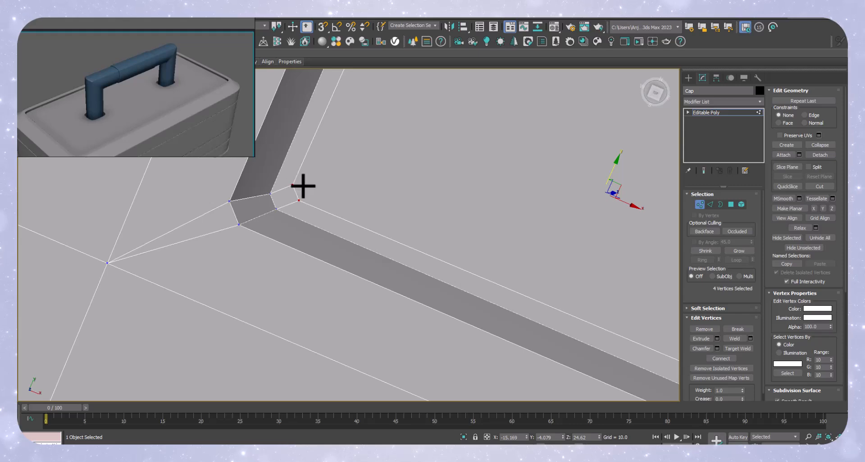
{"action": "key", "text": "ctrl+alt+c"}
Step: Weld the two innermost floor vertices at the first socket's -X, +Y corner into one
{"action": "scroll", "coordinate": [283, 228], "scroll_direction": "down", "scroll_amount": 8}
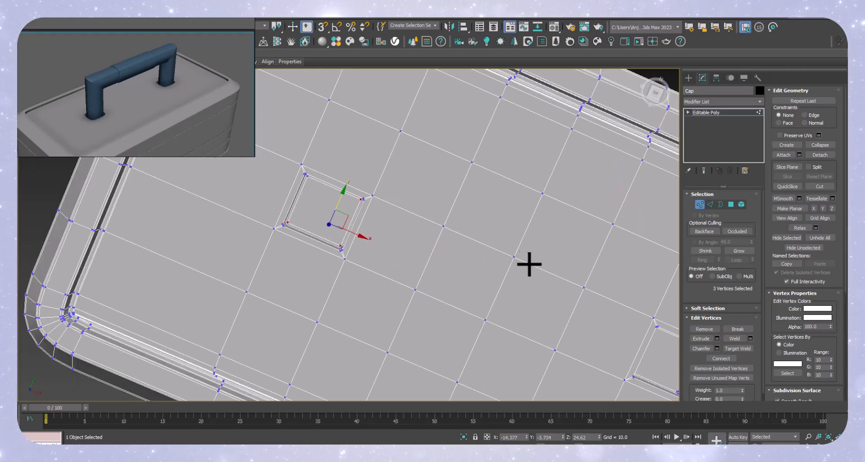
{"action": "middle_click_drag", "start_coordinate": [518, 263], "coordinate": [260, 178]}
{"action": "scroll", "coordinate": [409, 250], "scroll_direction": "up", "scroll_amount": 6}
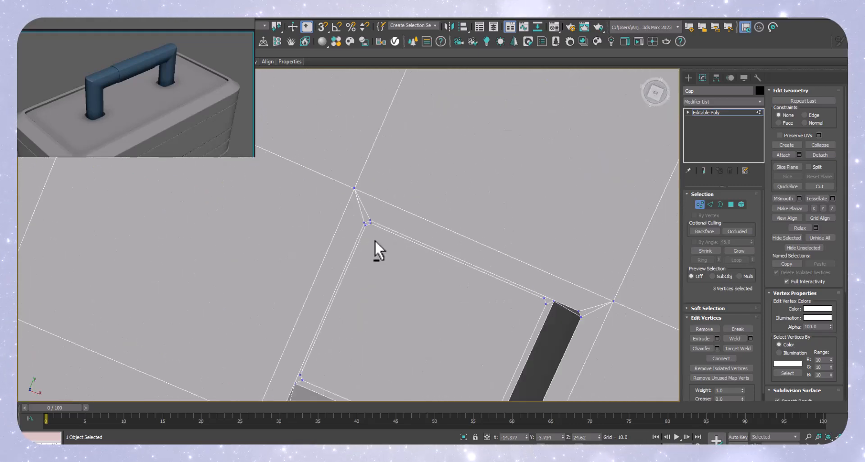
{"action": "middle_click_drag", "start_coordinate": [376, 242], "coordinate": [369, 226], "text": "alt"}
{"action": "middle_click_drag", "start_coordinate": [356, 300], "coordinate": [408, 175]}
{"action": "scroll", "coordinate": [370, 268], "scroll_direction": "up", "scroll_amount": 3}
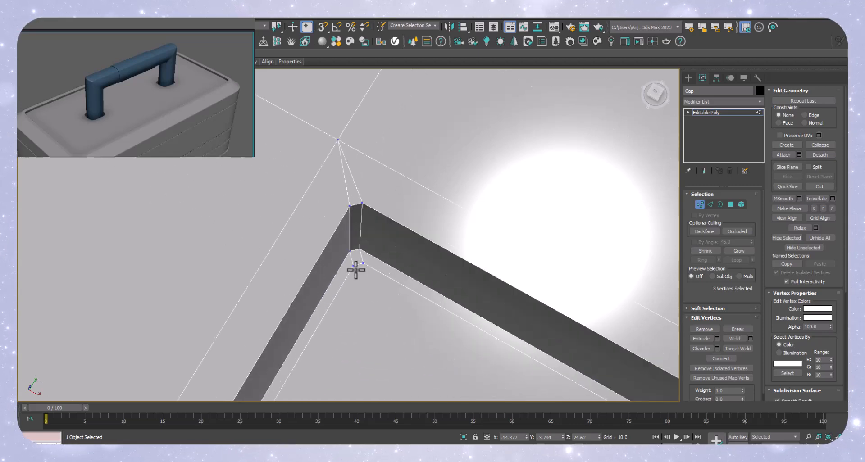
{"action": "left_click", "coordinate": [355, 266]}
{"action": "left_click", "coordinate": [363, 263], "text": "ctrl"}
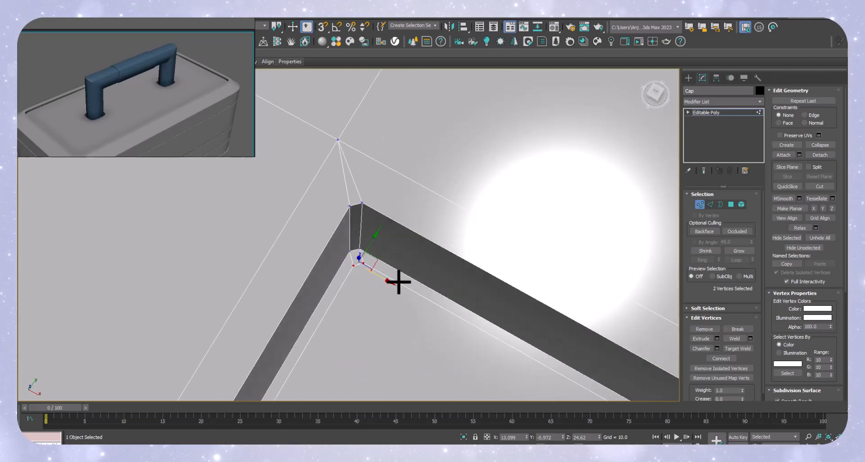
{"action": "key", "text": "ctrl+alt+c"}
Step: Weld the two innermost floor vertices at the first socket's +X, +Y corner with threshold 1.0
{"action": "middle_click_drag", "start_coordinate": [477, 352], "coordinate": [302, 212]}
{"action": "scroll", "coordinate": [507, 290], "scroll_direction": "up", "scroll_amount": 3}
{"action": "left_click", "coordinate": [504, 291], "text": "ctrl"}
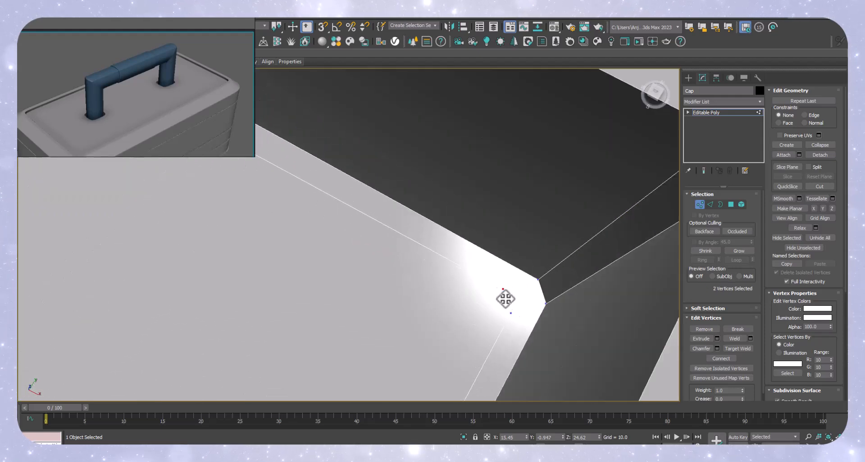
{"action": "left_click_drag", "start_coordinate": [504, 291], "coordinate": [500, 294]}
{"action": "key", "text": "ctrl+shift+w"}
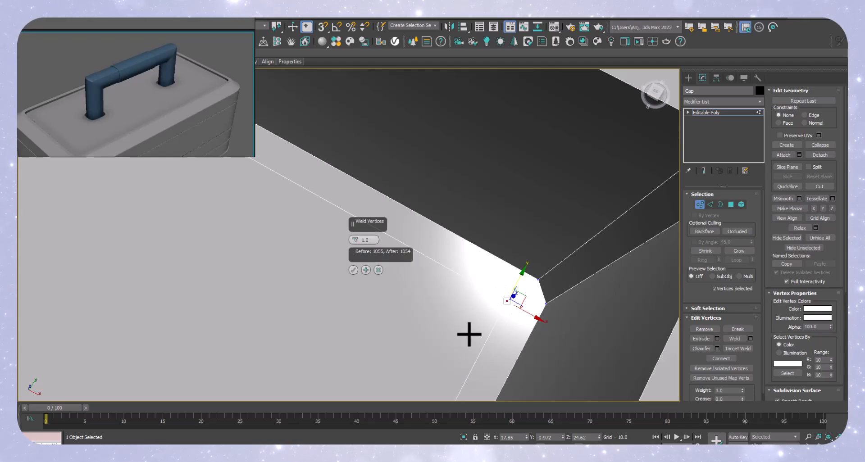
{"action": "left_click", "coordinate": [354, 270]}
Step: Weld the two innermost floor vertices at the first socket's -X, -Y corner into one
{"action": "scroll", "coordinate": [460, 207], "scroll_direction": "down", "scroll_amount": 5}
{"action": "middle_click_drag", "start_coordinate": [368, 340], "coordinate": [432, 319]}
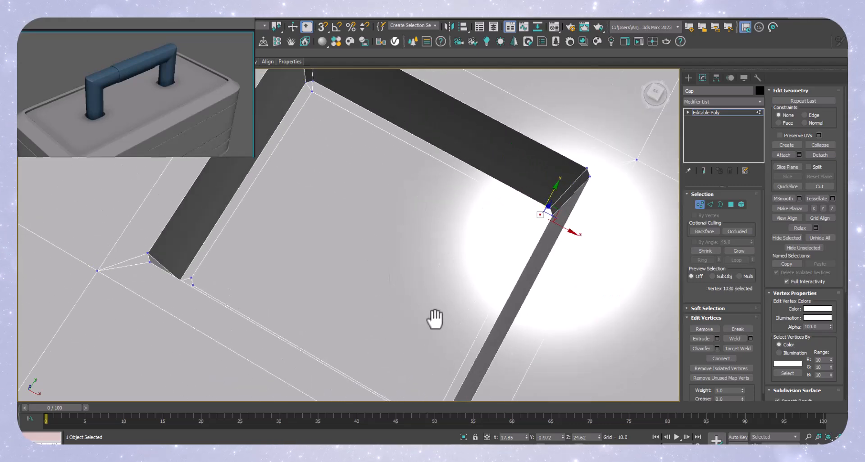
{"action": "scroll", "coordinate": [203, 294], "scroll_direction": "up", "scroll_amount": 5}
{"action": "left_click", "coordinate": [211, 294]}
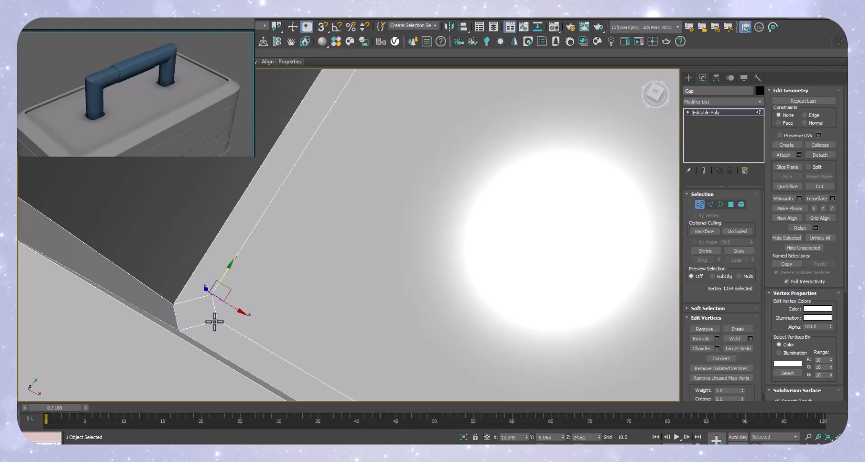
{"action": "left_click", "coordinate": [218, 319], "text": "ctrl"}
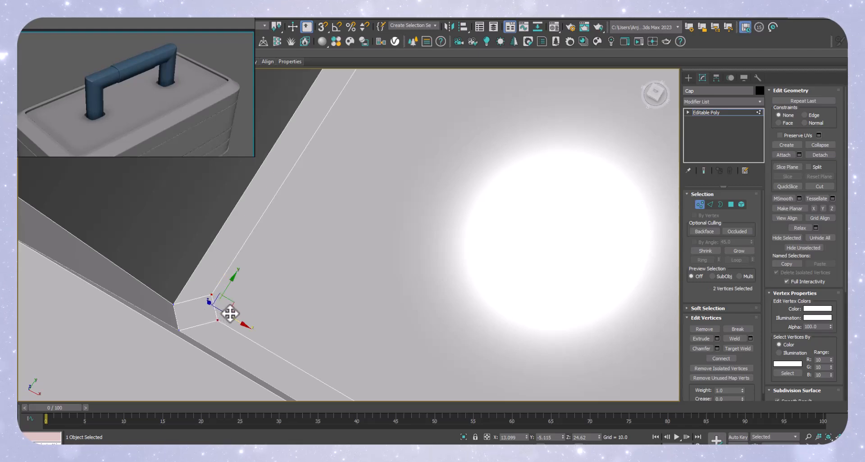
{"action": "key", "text": "ctrl+shift+w"}
{"action": "left_click", "coordinate": [352, 269]}
Step: Weld the two innermost floor vertices at the first socket's +X, -Y corner into one
{"action": "middle_click_drag", "start_coordinate": [222, 229], "coordinate": [367, 355]}
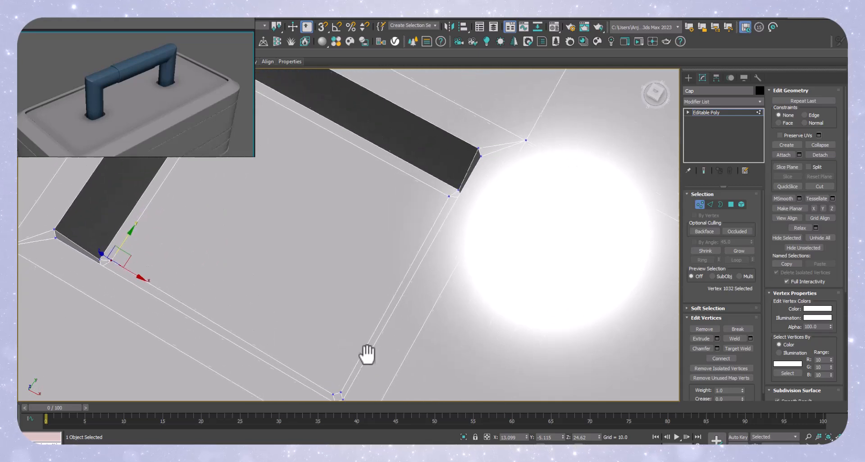
{"action": "scroll", "coordinate": [357, 354], "scroll_direction": "up", "scroll_amount": 8}
{"action": "left_click", "coordinate": [356, 328]}
{"action": "left_click", "coordinate": [373, 321], "text": "ctrl"}
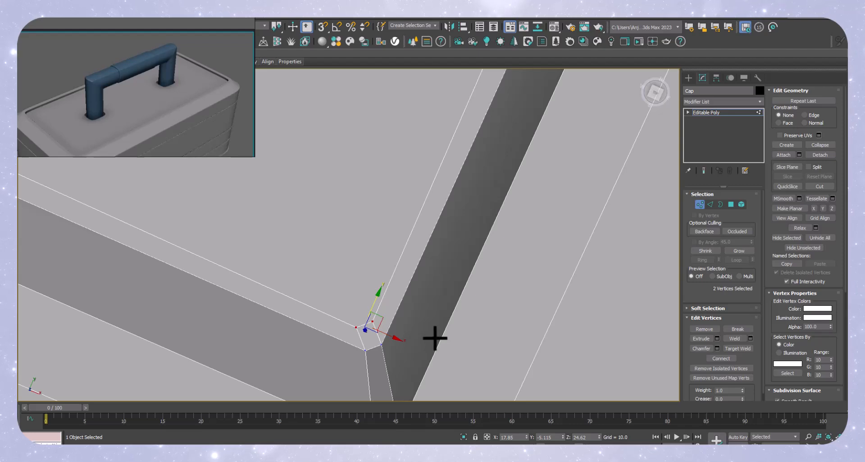
{"action": "key", "text": "ctrl+shift+w"}
{"action": "left_click", "coordinate": [352, 269]}
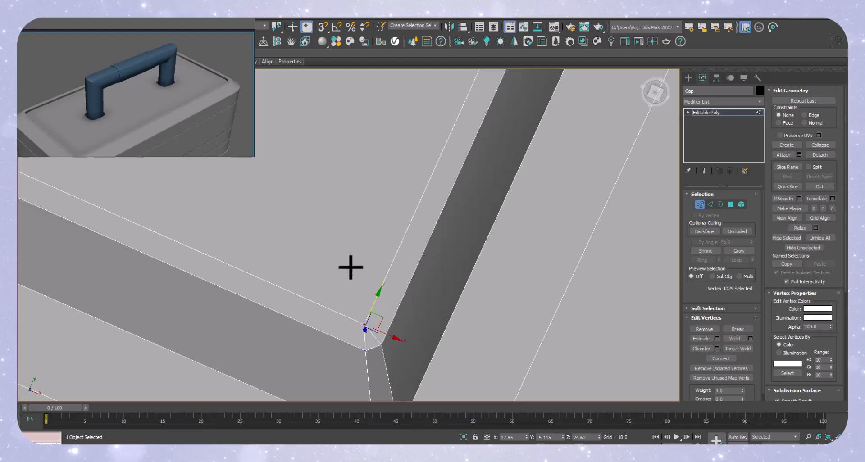
Step: Examine the floor and wall vertices at the corners of the first handle socket
{"action": "scroll", "coordinate": [350, 255], "scroll_direction": "down", "scroll_amount": 5}
{"action": "middle_click_drag", "start_coordinate": [358, 302], "coordinate": [425, 213]}
{"action": "scroll", "coordinate": [359, 259], "scroll_direction": "up", "scroll_amount": 3}
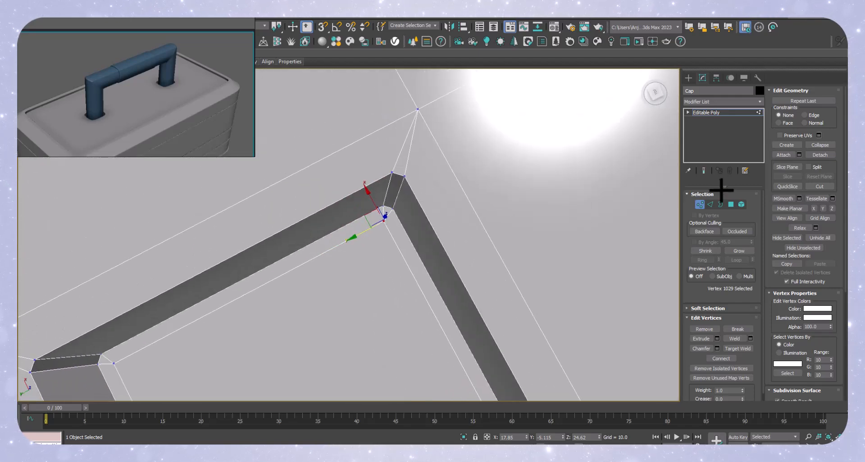
{"action": "middle_click_drag", "start_coordinate": [442, 160], "coordinate": [409, 224]}
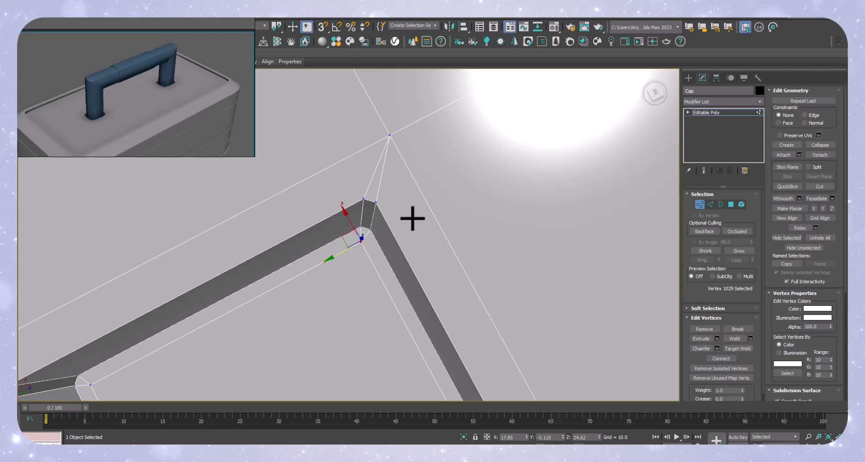
{"action": "scroll", "coordinate": [361, 219], "scroll_direction": "up", "scroll_amount": 4}
{"action": "middle_click_drag", "start_coordinate": [395, 149], "coordinate": [353, 217]}
{"action": "middle_click_drag", "start_coordinate": [364, 280], "coordinate": [570, 268]}
{"action": "scroll", "coordinate": [348, 272], "scroll_direction": "down", "scroll_amount": 5}
{"action": "scroll", "coordinate": [549, 232], "scroll_direction": "up", "scroll_amount": 3}
{"action": "middle_click_drag", "start_coordinate": [533, 238], "coordinate": [404, 257]}
{"action": "scroll", "coordinate": [345, 225], "scroll_direction": "down", "scroll_amount": 4}
{"action": "middle_click_drag", "start_coordinate": [396, 321], "coordinate": [555, 228]}
Step: Examine the edge flow across the cap and the paired wall vertices at the handle socket's -X, +Y corner
{"action": "middle_click_drag", "start_coordinate": [242, 291], "coordinate": [222, 288], "text": "alt"}
{"action": "scroll", "coordinate": [289, 243], "scroll_direction": "down", "scroll_amount": 4}
{"action": "middle_click_drag", "start_coordinate": [356, 336], "coordinate": [337, 349], "text": "alt"}
{"action": "middle_click_drag", "start_coordinate": [245, 297], "coordinate": [396, 197]}
{"action": "scroll", "coordinate": [386, 191], "scroll_direction": "down", "scroll_amount": 6}
{"action": "middle_click_drag", "start_coordinate": [391, 315], "coordinate": [332, 320], "text": "alt"}
{"action": "middle_click_drag", "start_coordinate": [124, 258], "coordinate": [149, 254]}
{"action": "scroll", "coordinate": [206, 264], "scroll_direction": "up", "scroll_amount": 5}
{"action": "scroll", "coordinate": [221, 288], "scroll_direction": "up", "scroll_amount": 7}
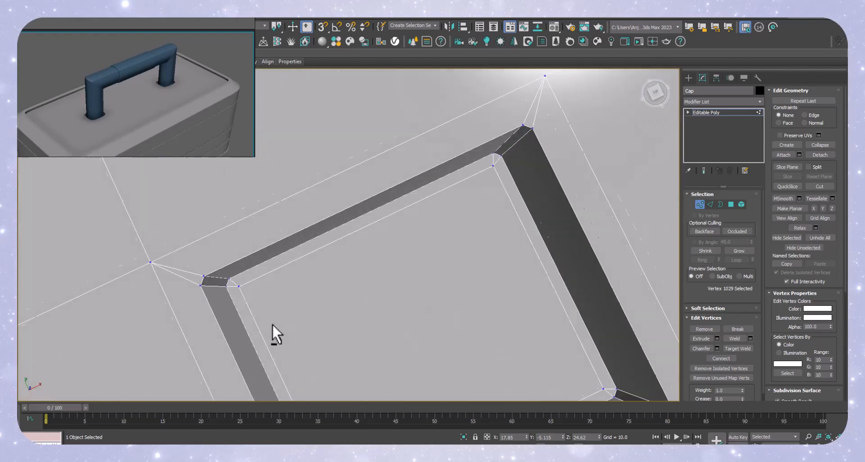
{"action": "scroll", "coordinate": [208, 318], "scroll_direction": "up", "scroll_amount": 1}
{"action": "middle_click_drag", "start_coordinate": [245, 343], "coordinate": [220, 306]}
{"action": "scroll", "coordinate": [171, 288], "scroll_direction": "up", "scroll_amount": 2}
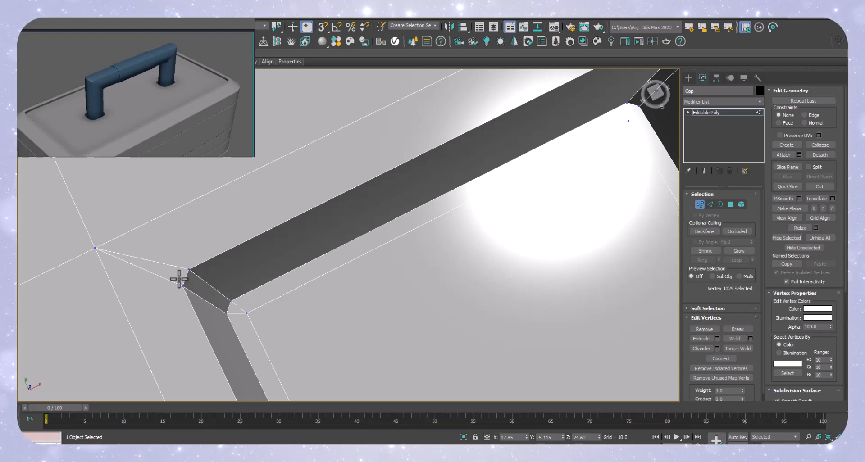
Step: In edge mode, select the short rim and floor edges across the chamfered -X, +Y and +X, +Y corners of the handle socket
{"action": "scroll", "coordinate": [179, 279], "scroll_direction": "up", "scroll_amount": 2}
{"action": "scroll", "coordinate": [184, 276], "scroll_direction": "down", "scroll_amount": 2}
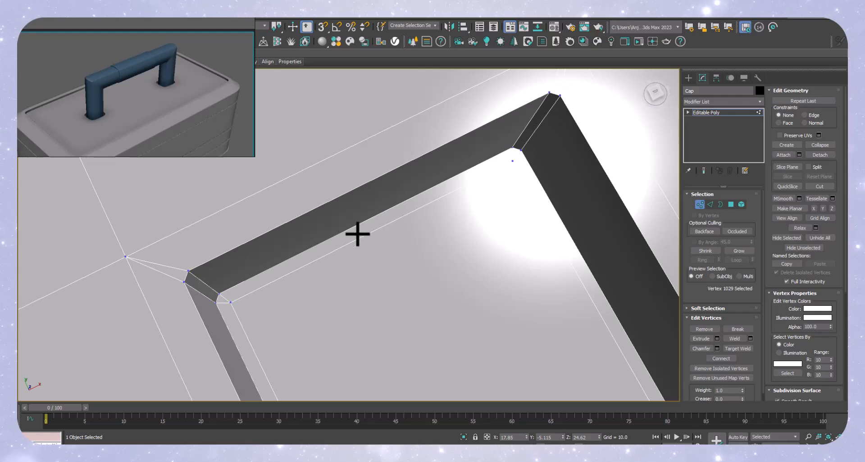
{"action": "left_click", "coordinate": [710, 204]}
{"action": "left_click", "coordinate": [188, 279]}
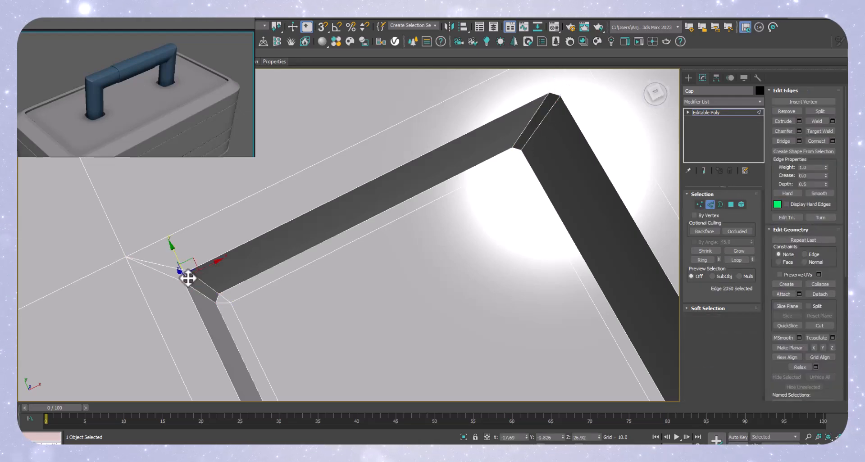
{"action": "left_click", "coordinate": [271, 279], "text": "ctrl"}
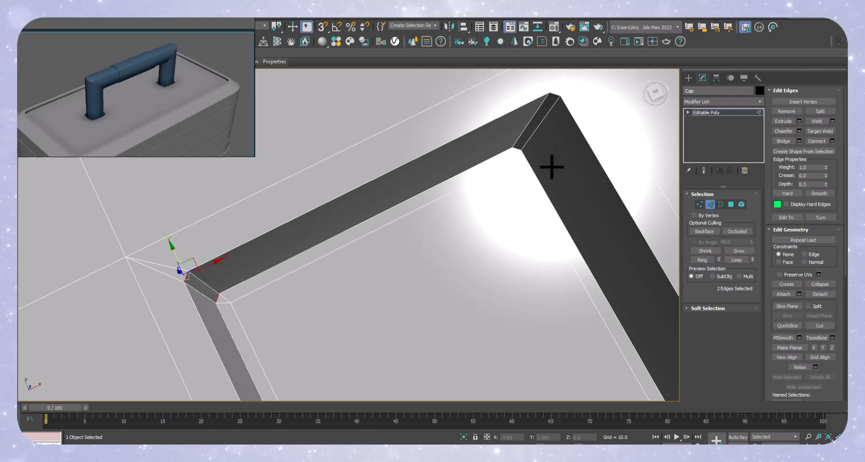
{"action": "left_click", "coordinate": [557, 93]}
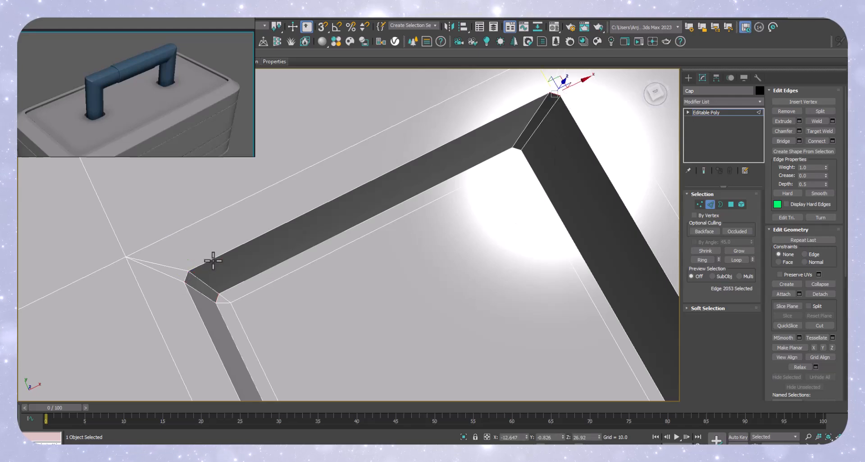
{"action": "left_click", "coordinate": [184, 279]}
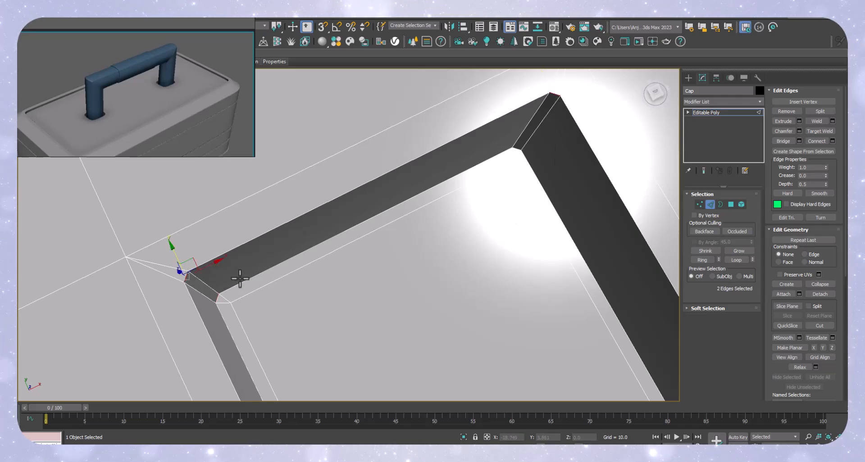
{"action": "scroll", "coordinate": [208, 264], "scroll_direction": "up", "scroll_amount": 3}
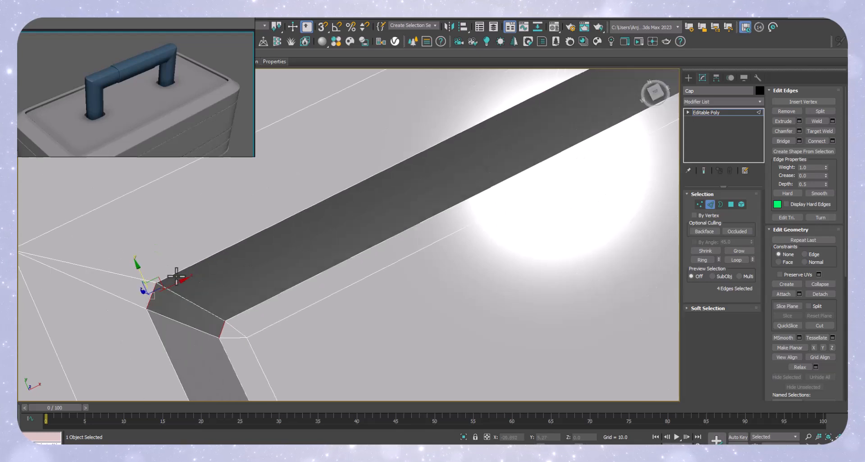
Step: Select only the short rim edge across the chamfer at the handle socket's -X, +Y corner
{"action": "left_click", "coordinate": [148, 301]}
{"action": "scroll", "coordinate": [139, 322], "scroll_direction": "down", "scroll_amount": 2}
{"action": "middle_click_drag", "start_coordinate": [408, 325], "coordinate": [285, 390]}
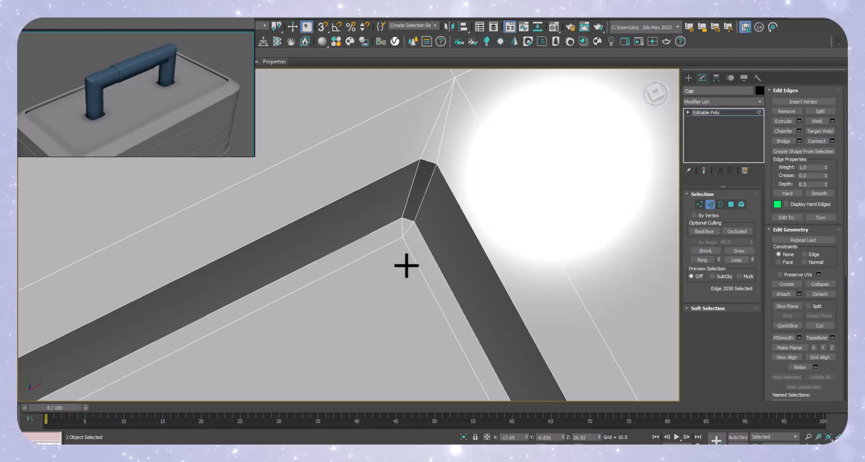